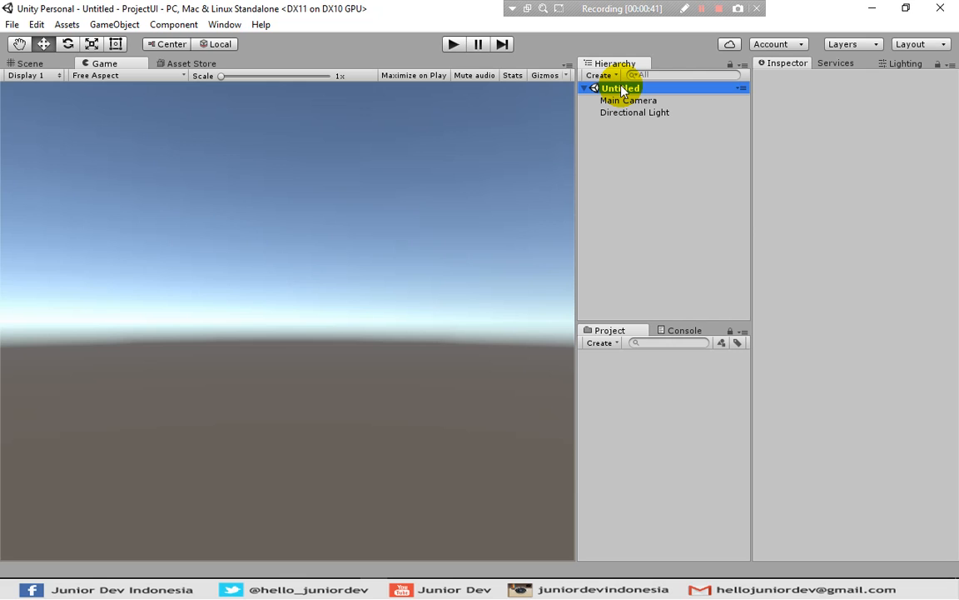
# Save the untitled scene in the project's Assets folder as belajarui1.
pyautogui.click(221, 315)
pyautogui.write('belajat')
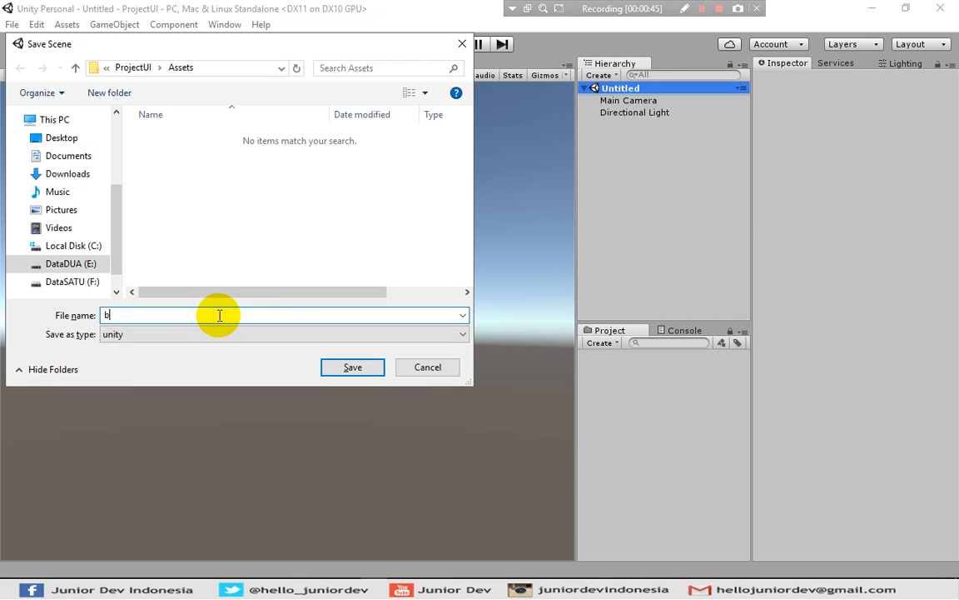
pyautogui.press('BackSpace')
pyautogui.write('rui1')
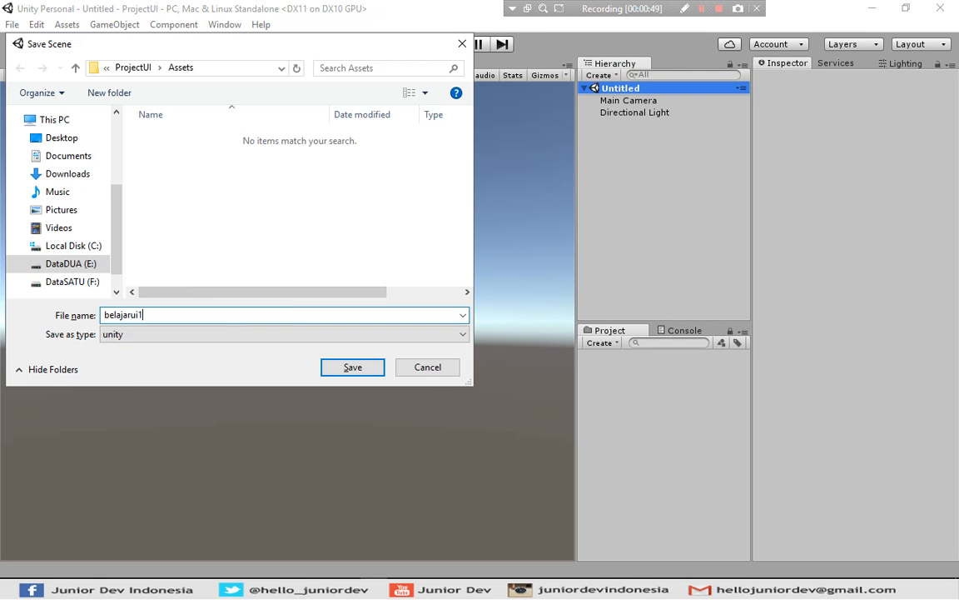
pyautogui.press('Return')
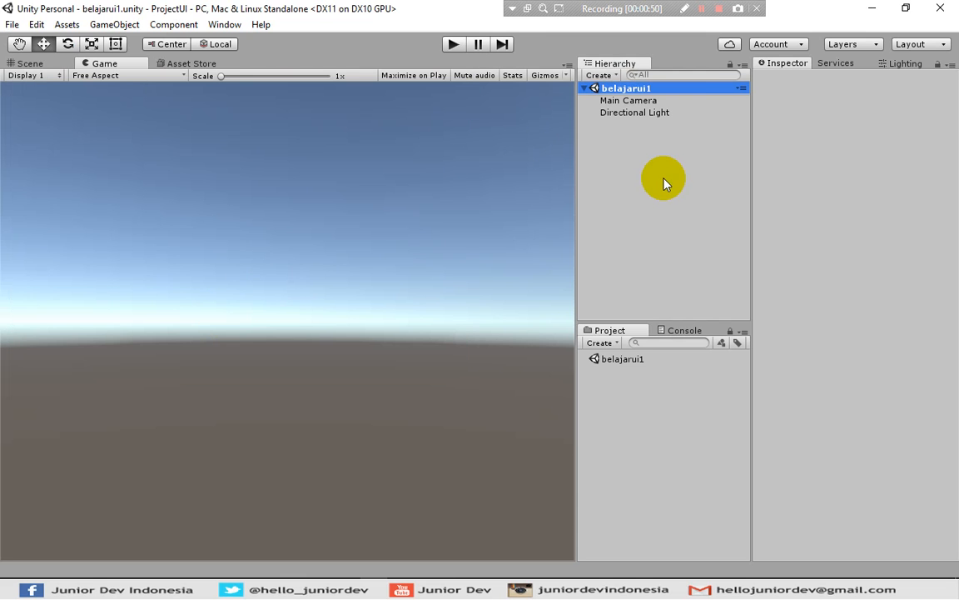
pyautogui.click(664, 183)
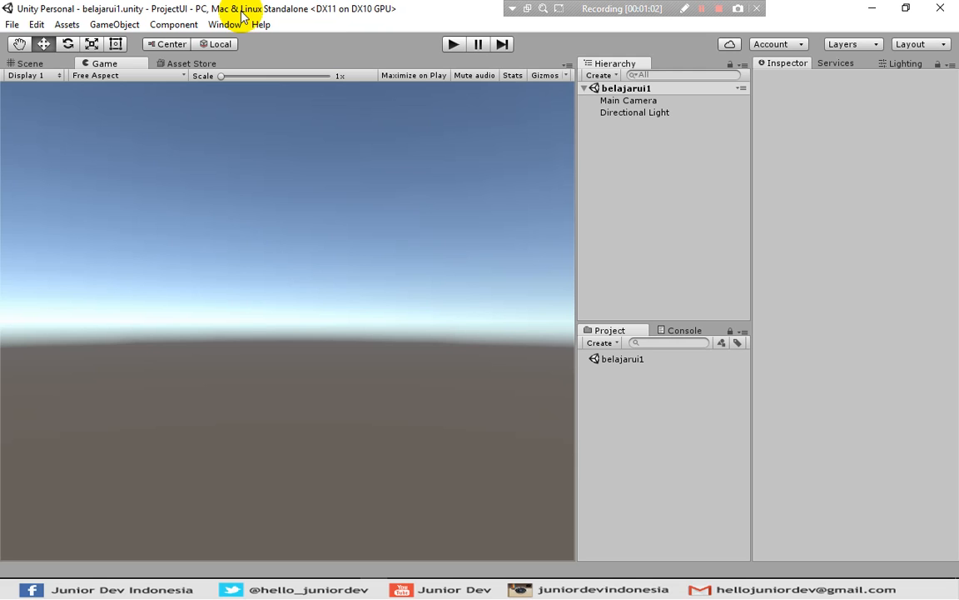
# Add a UI button to the belajarui1 scene and save the scene.
pyautogui.click(603, 76)
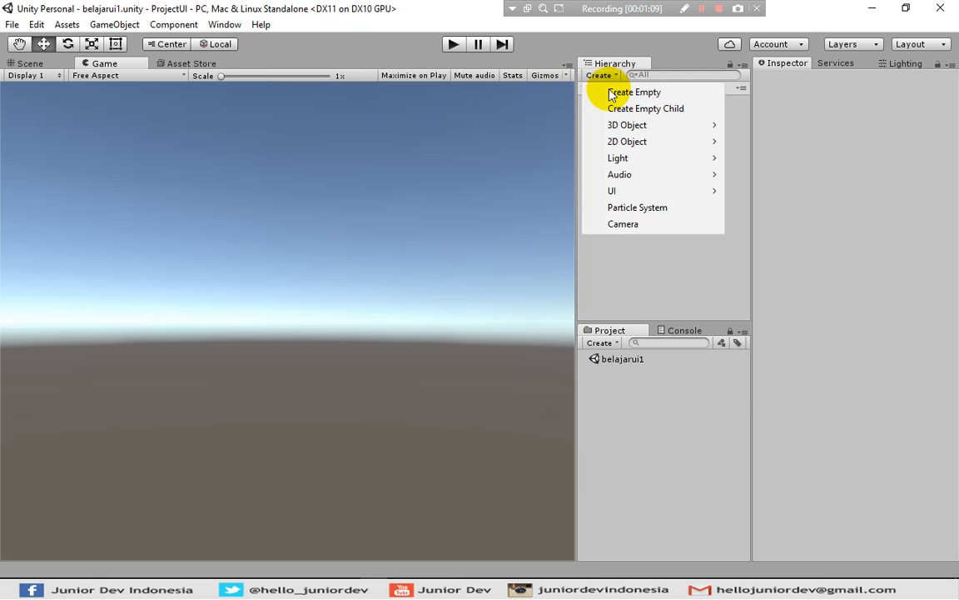
pyautogui.moveTo(631, 193)
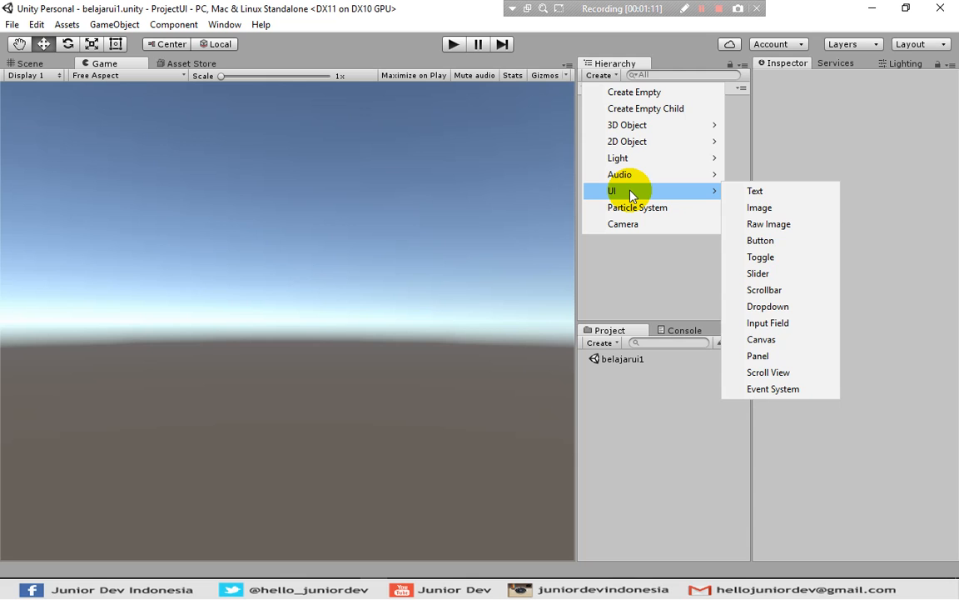
pyautogui.click(754, 247)
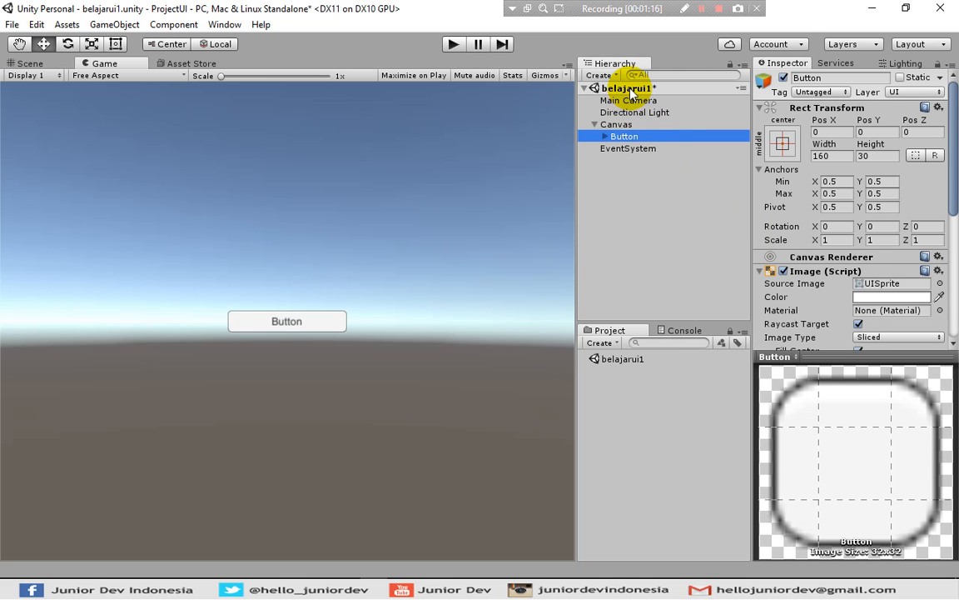
pyautogui.click(620, 124)
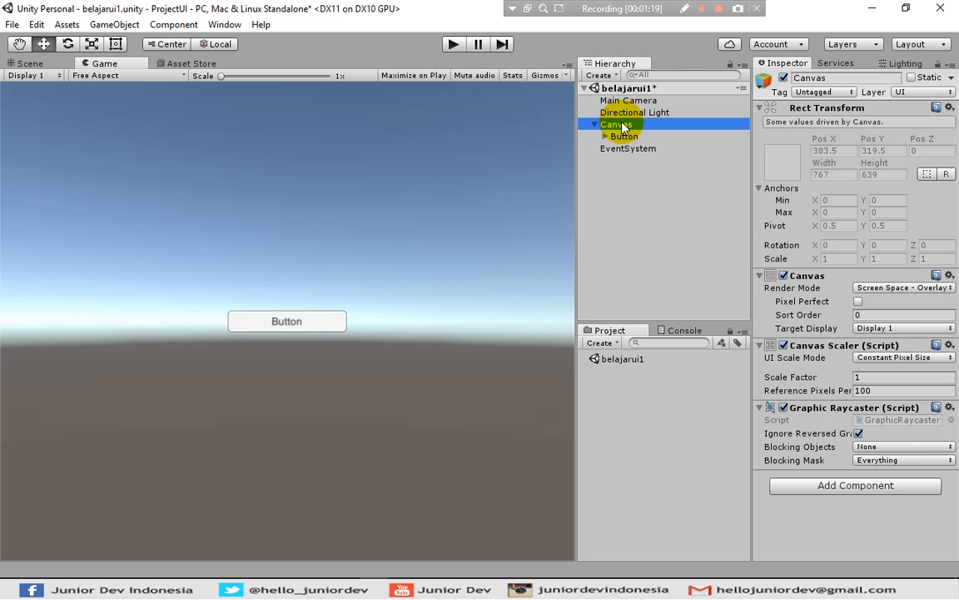
pyautogui.click(623, 137)
pyautogui.click(618, 149)
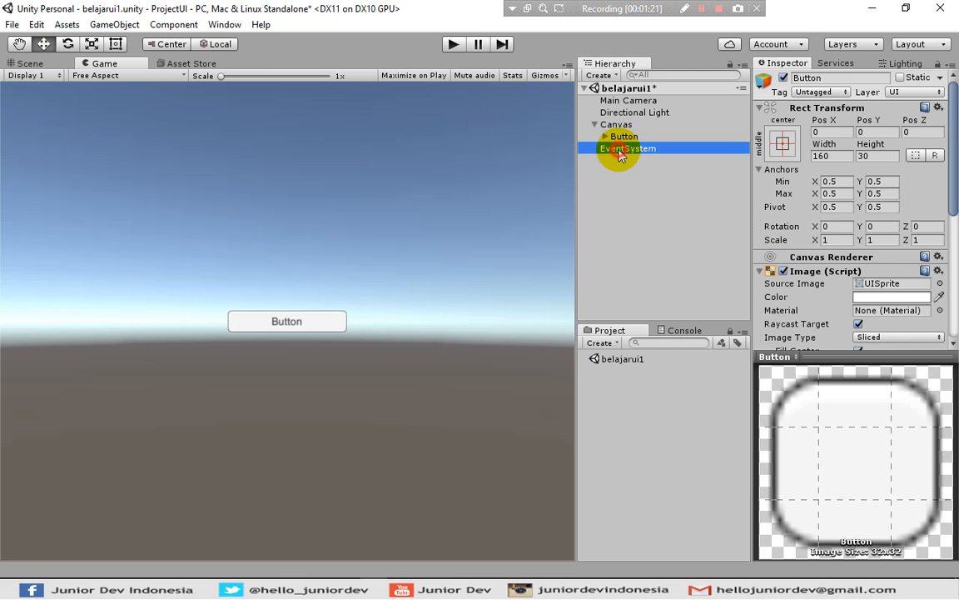
pyautogui.click(614, 125)
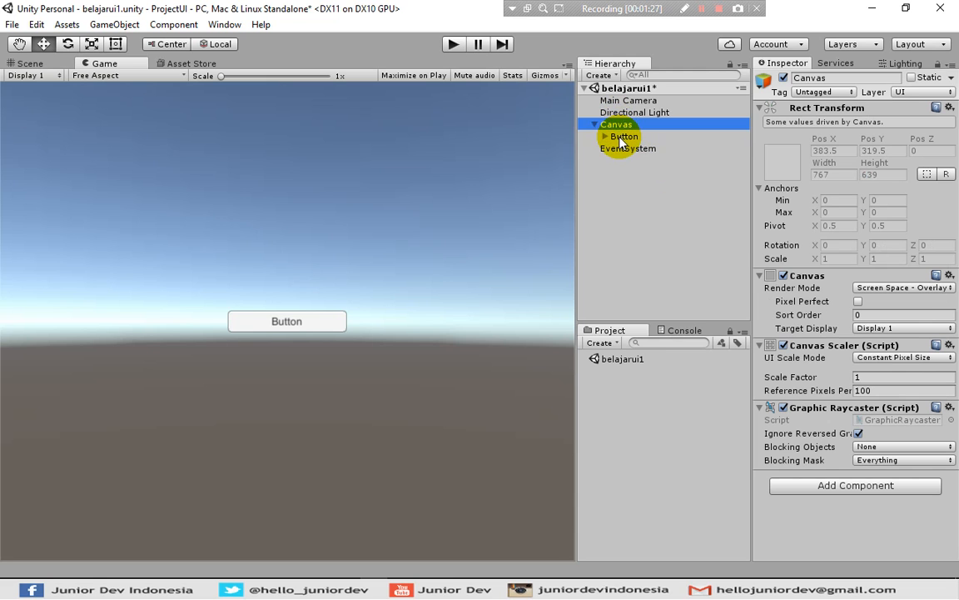
pyautogui.click(622, 136)
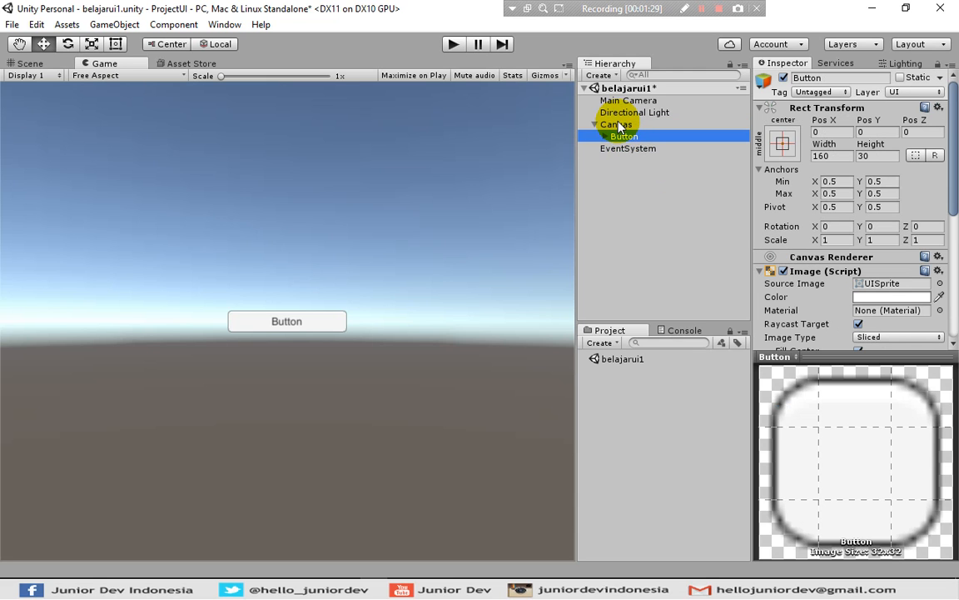
pyautogui.click(624, 181)
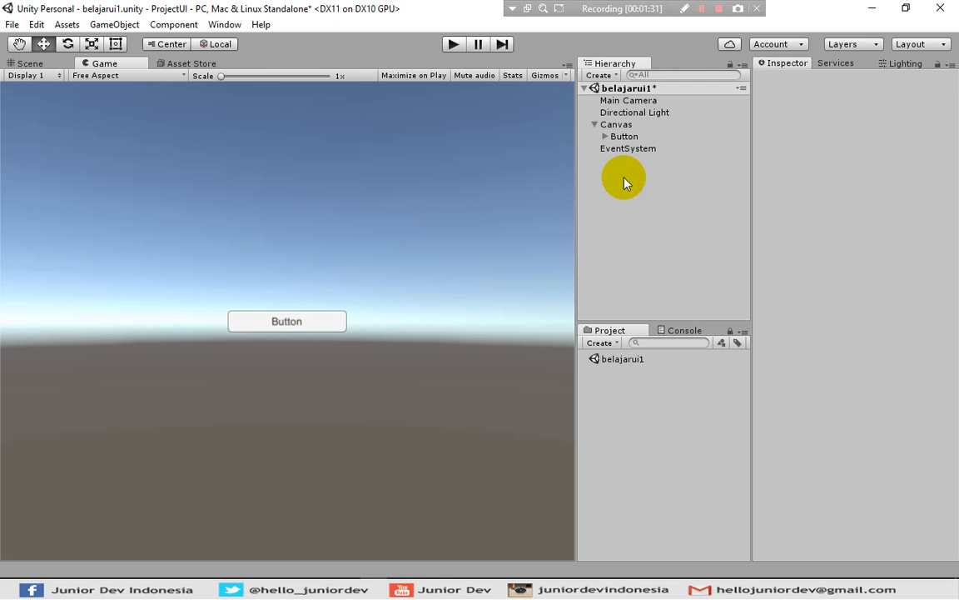
pyautogui.hotkey('ctrl', 's')
# Change the label text inside the button to "Ke Panel 1".
pyautogui.click(612, 125)
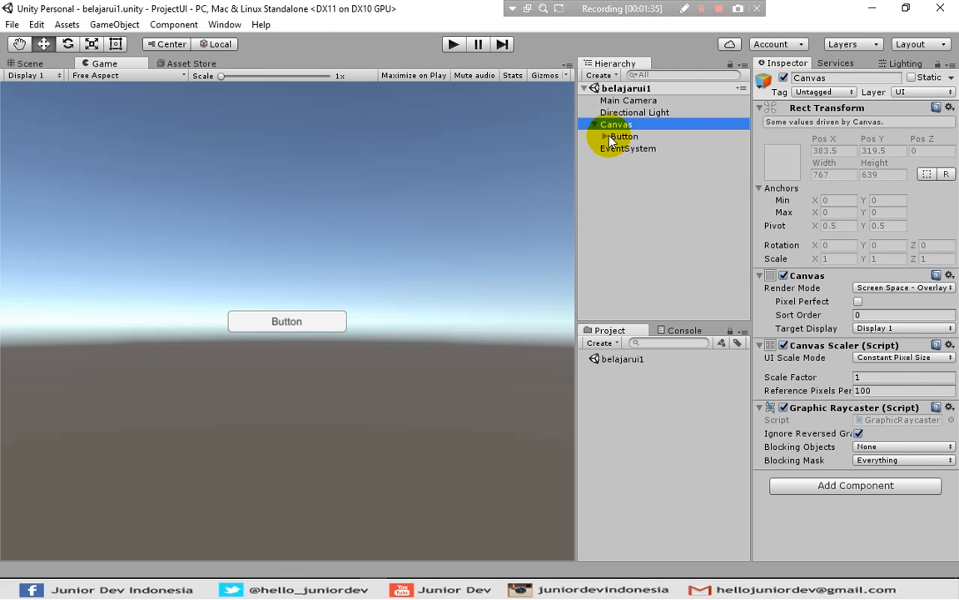
pyautogui.click(606, 137)
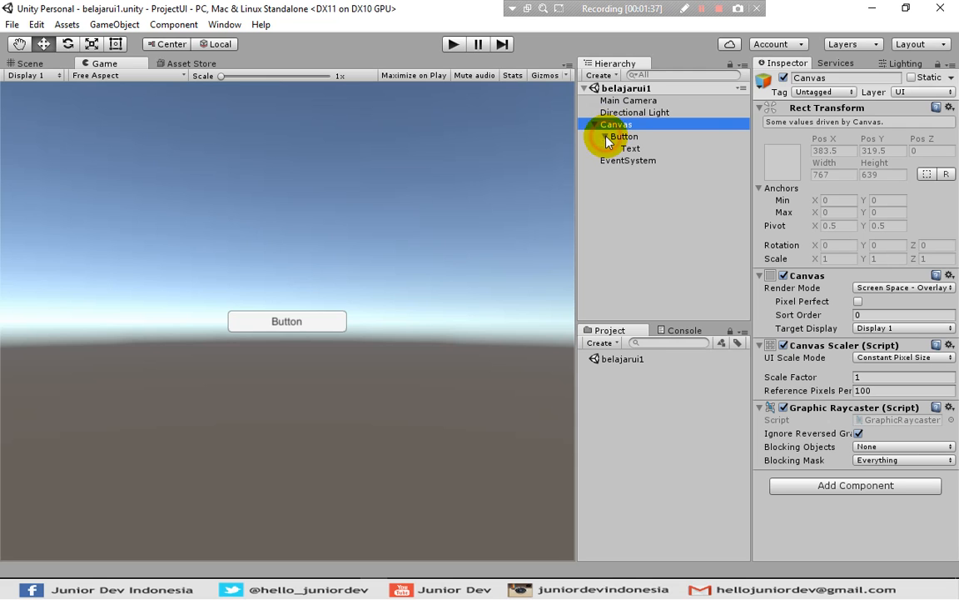
pyautogui.click(627, 150)
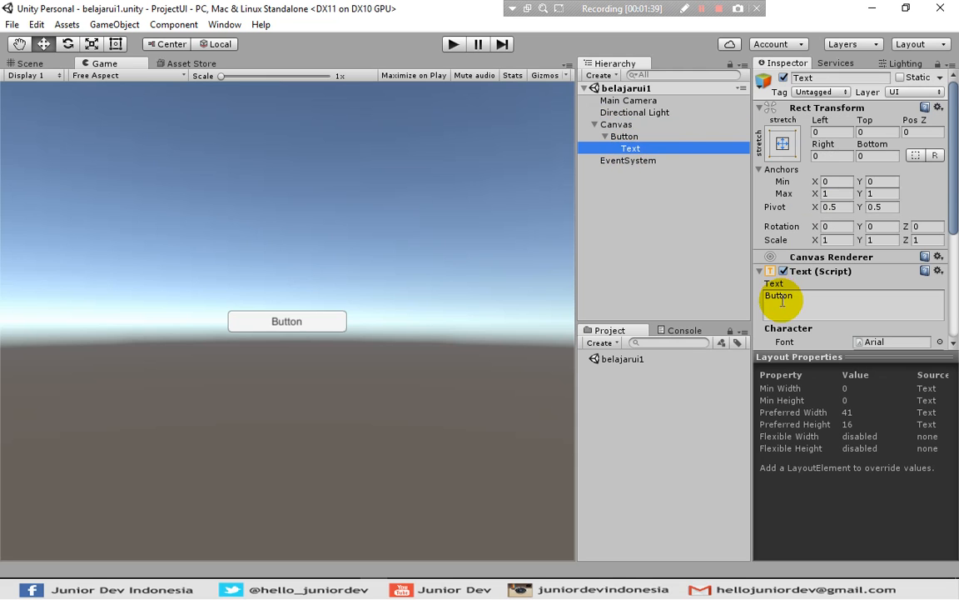
pyautogui.moveTo(764, 295); pyautogui.dragTo(798, 295)
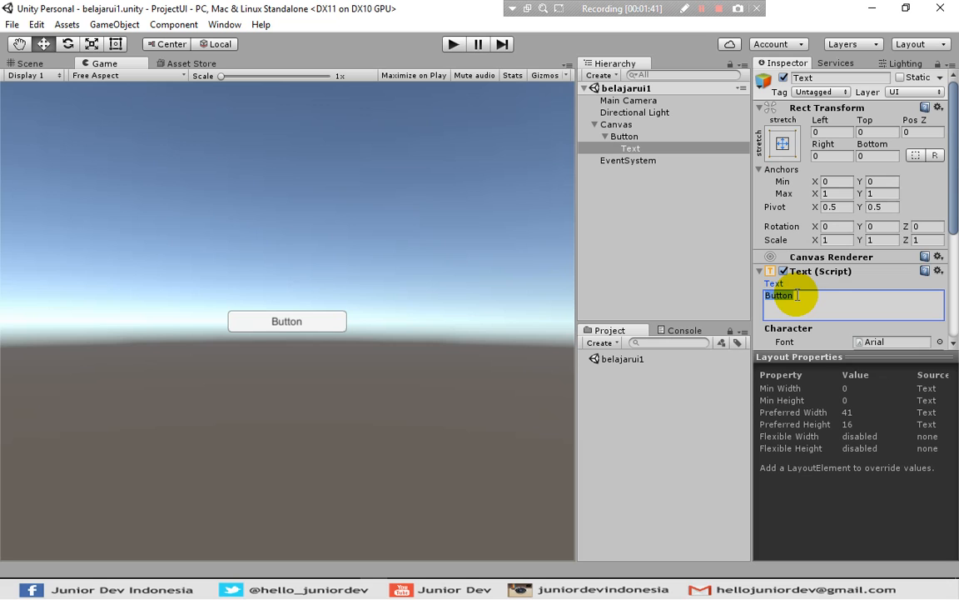
pyautogui.write('Ke')
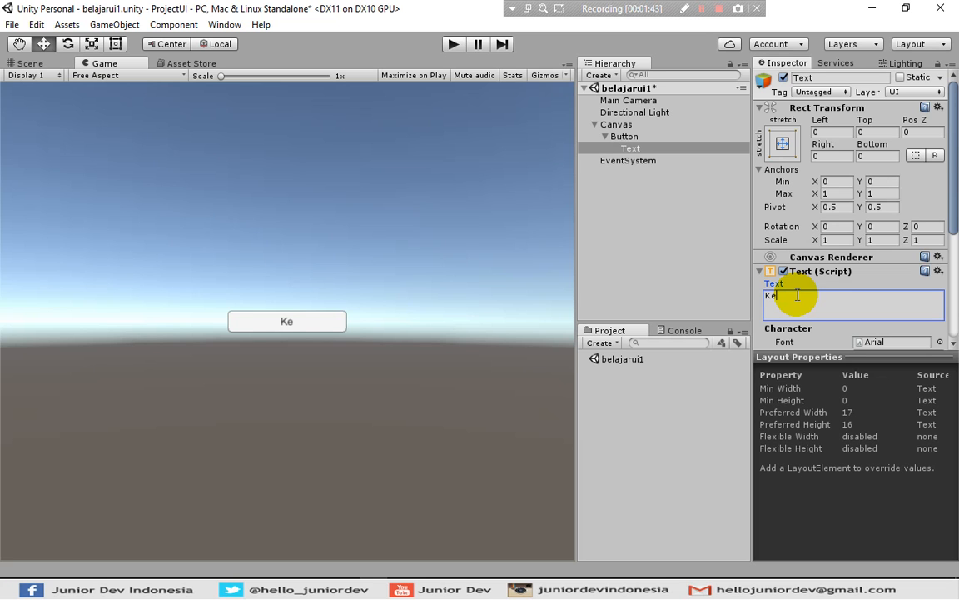
pyautogui.write(' Panel m')
pyautogui.press('BackSpace')
pyautogui.write('1')
pyautogui.click(623, 192)
# Rename the button object under the Canvas to "Button Panel 1".
pyautogui.click(627, 136)
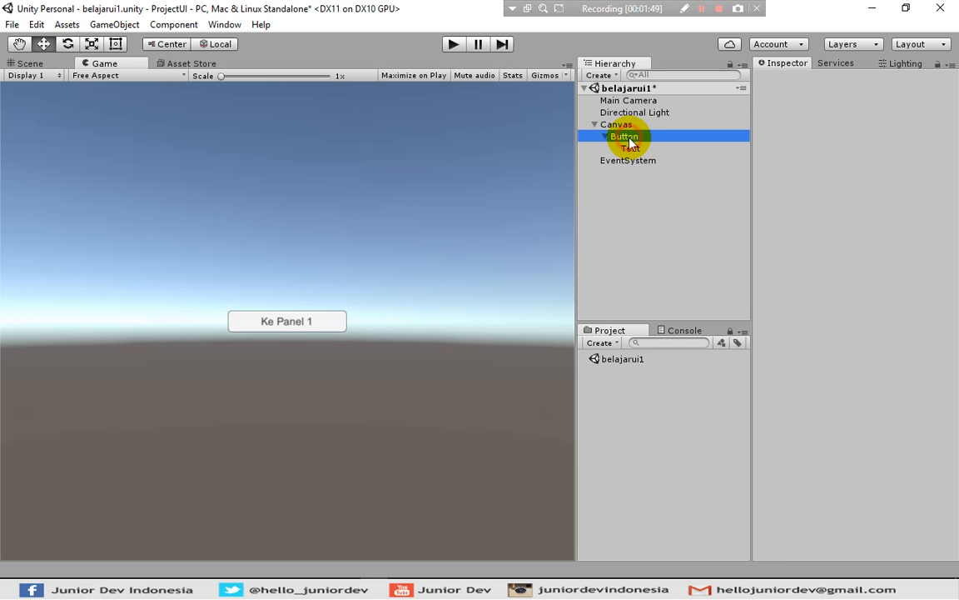
pyautogui.click(626, 136)
pyautogui.press('Right')
pyautogui.write('Panel 1')
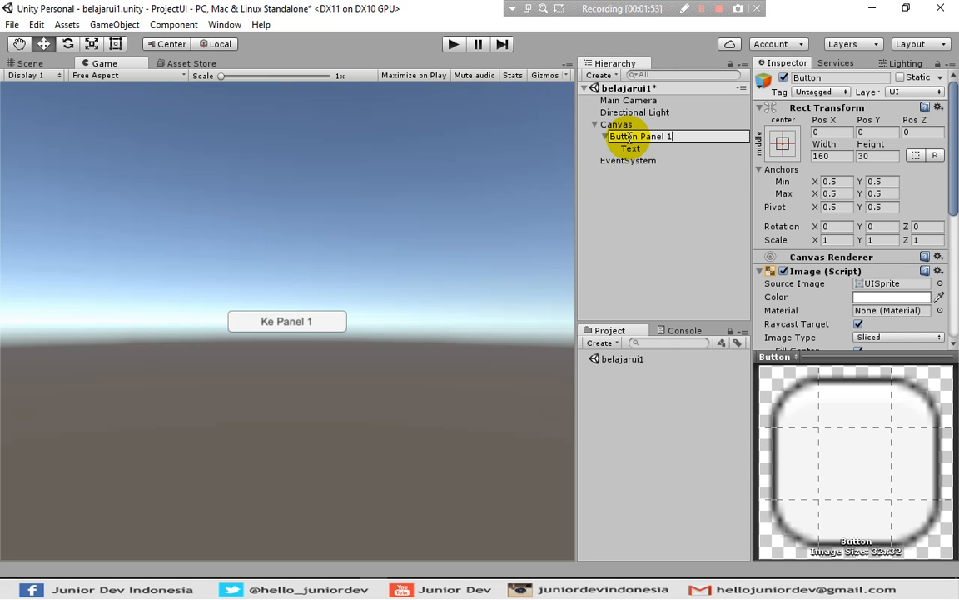
pyautogui.click(641, 223)
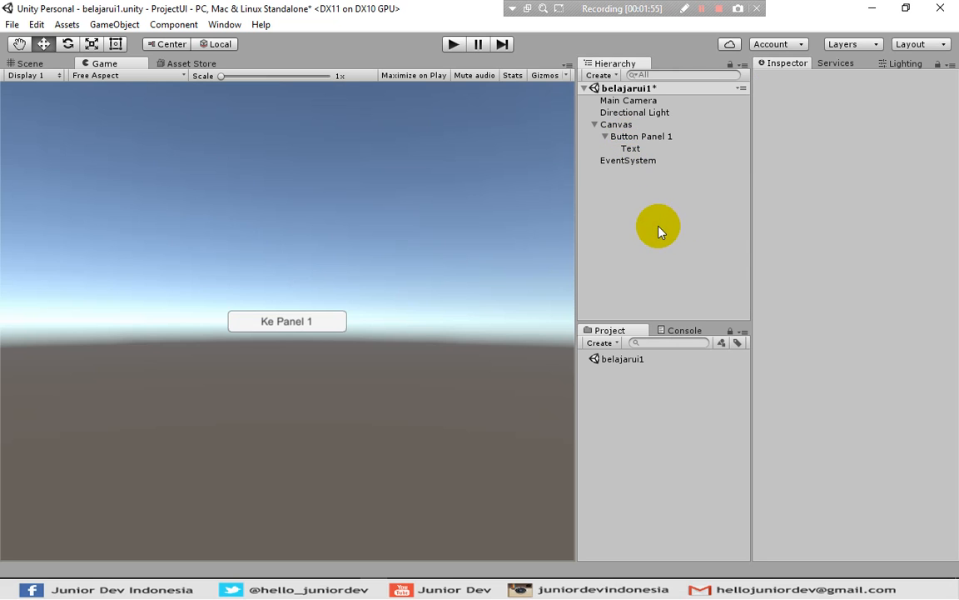
# Duplicate the Button Panel 1 object under the Canvas.
pyautogui.click(606, 136)
pyautogui.click(634, 137)
pyautogui.rightClick(632, 142)
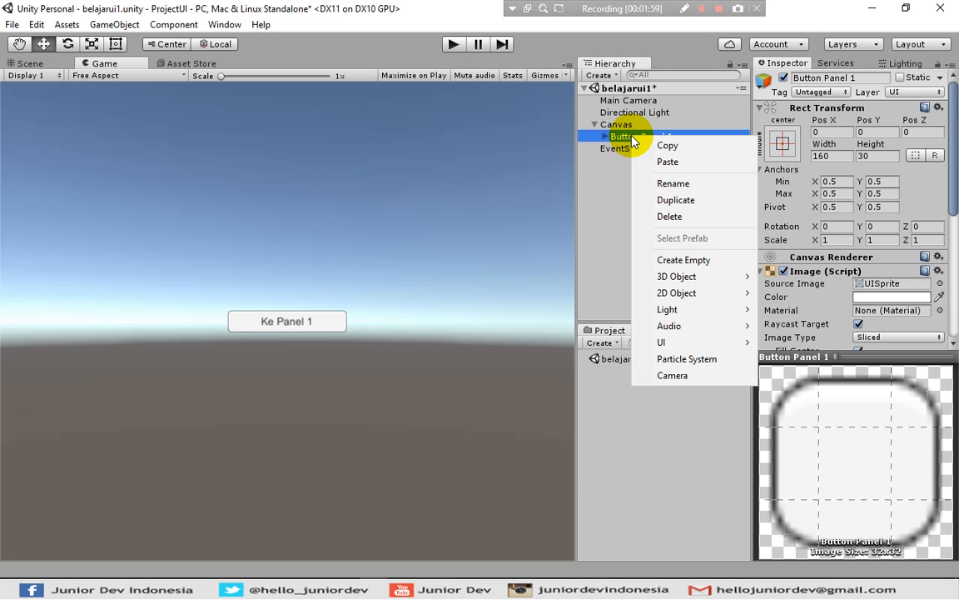
pyautogui.click(677, 201)
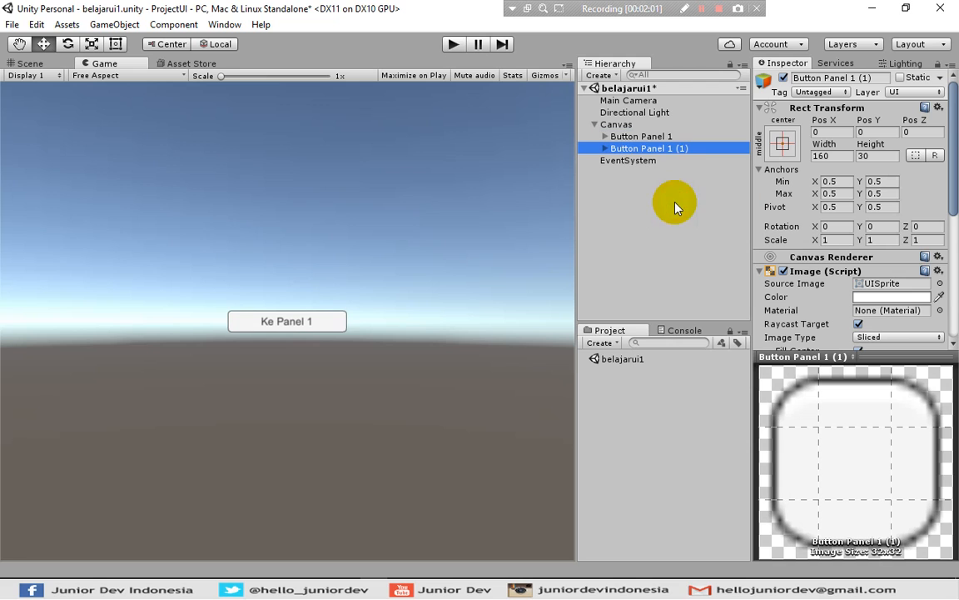
# Rename the duplicated button object to "Button Panel 2".
pyautogui.click(676, 155)
pyautogui.press('End')
pyautogui.hotkey('shift', 'Left')
pyautogui.hotkey('shift', 'Left')
pyautogui.hotkey('shift', 'Left')
pyautogui.hotkey('shift', 'Left')
pyautogui.hotkey('shift', 'Left')
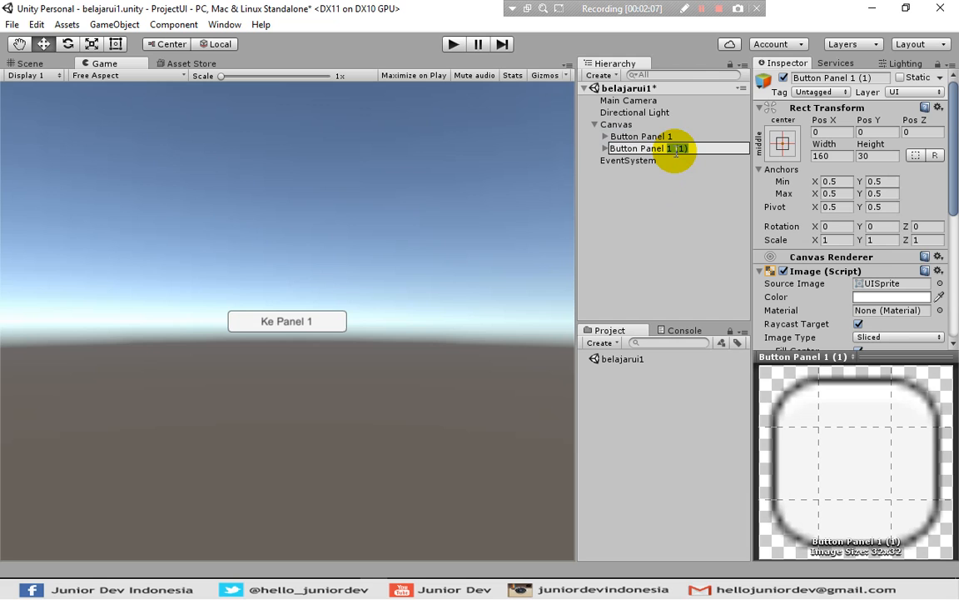
pyautogui.write('2')
pyautogui.press('Return')
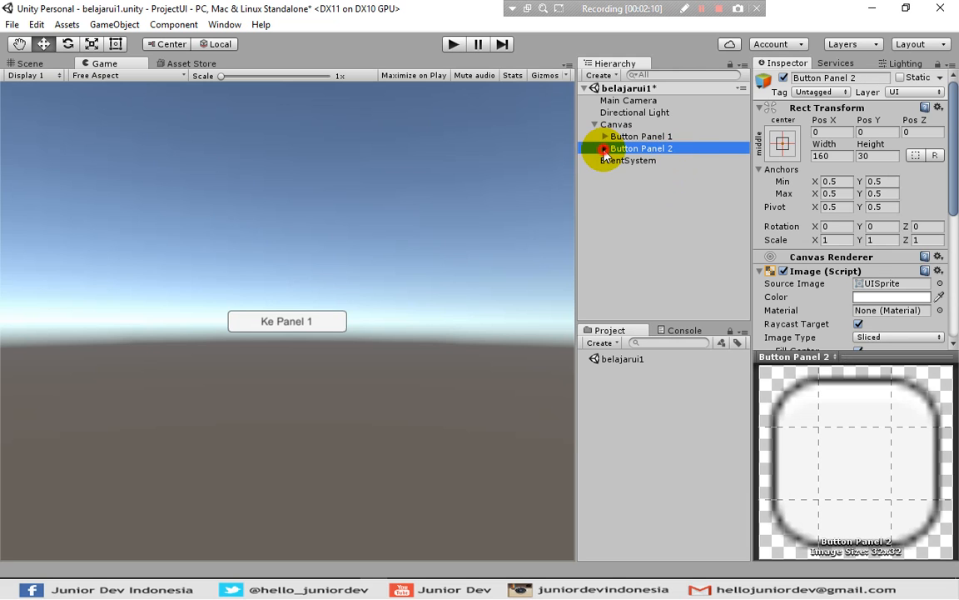
# Change the label text inside Button Panel 2 to "Ke Panel 2".
pyautogui.click(604, 148)
pyautogui.click(642, 160)
pyautogui.click(875, 304)
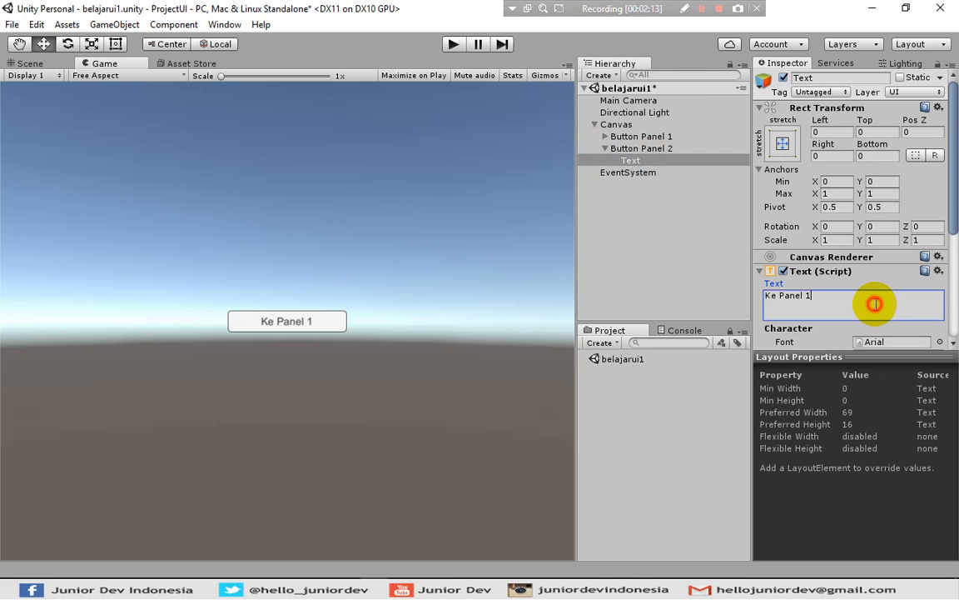
pyautogui.press('BackSpace')
pyautogui.write('2')
pyautogui.press('Return')
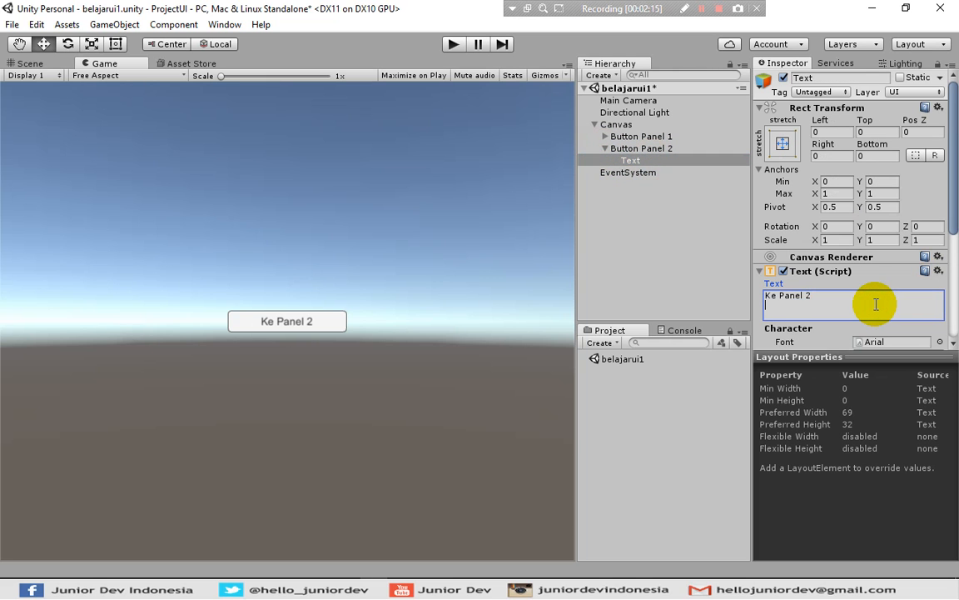
pyautogui.click(628, 140)
pyautogui.click(606, 149)
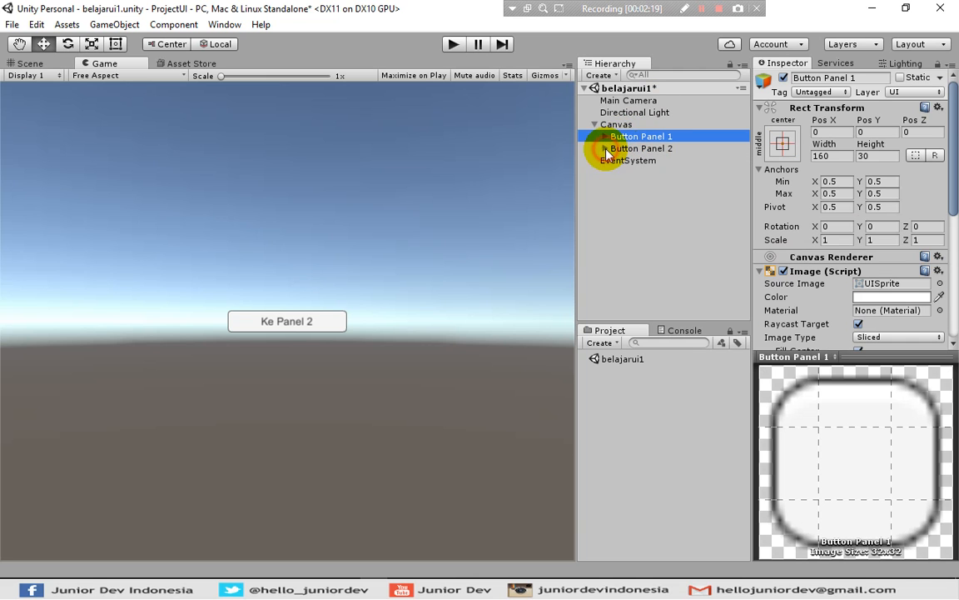
# Save the scene and set the Pos Y of Button Panel 2 to -59.
pyautogui.click(662, 149)
pyautogui.hotkey('ctrl', 's')
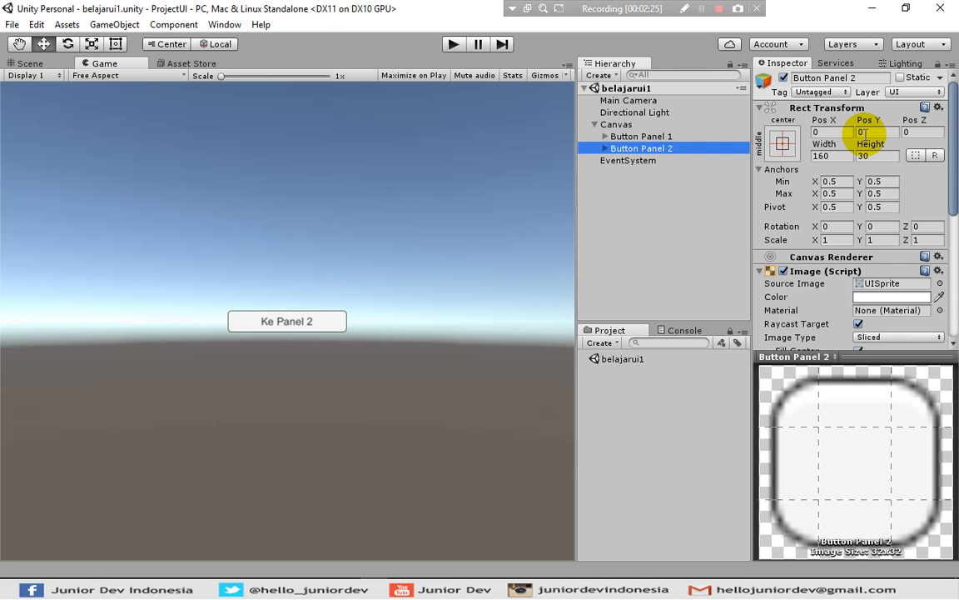
pyautogui.click(866, 133)
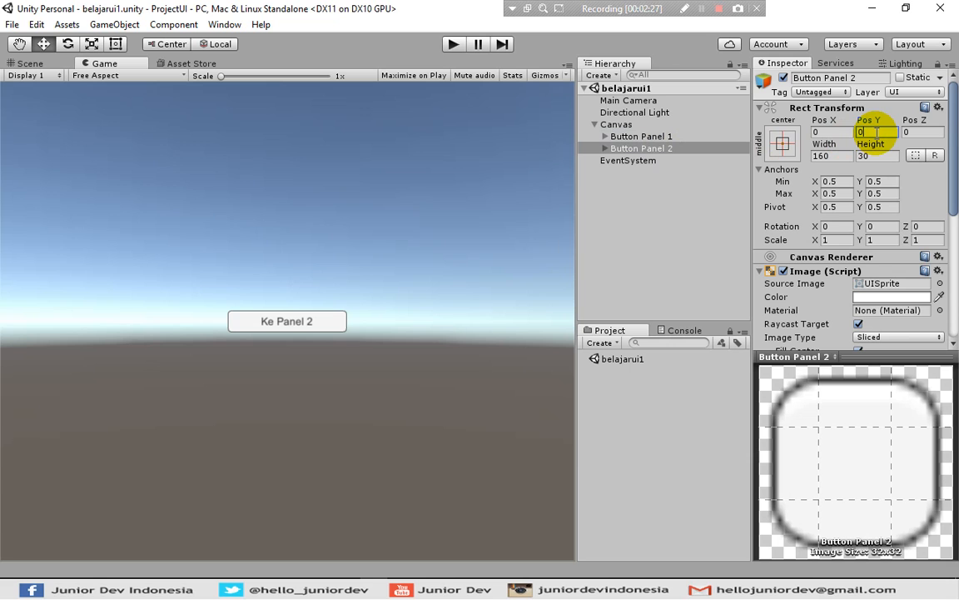
pyautogui.write('-')
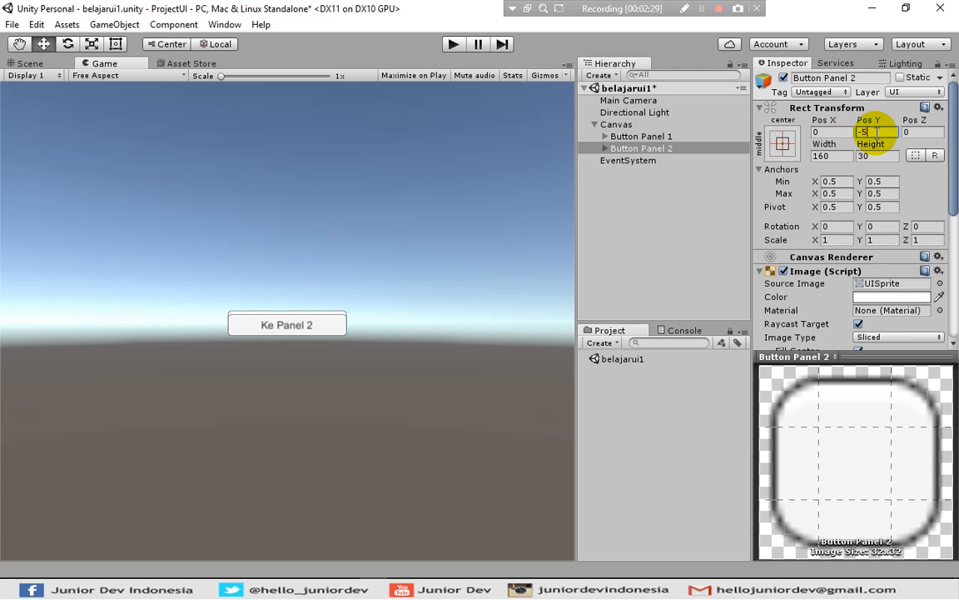
pyautogui.write('59')
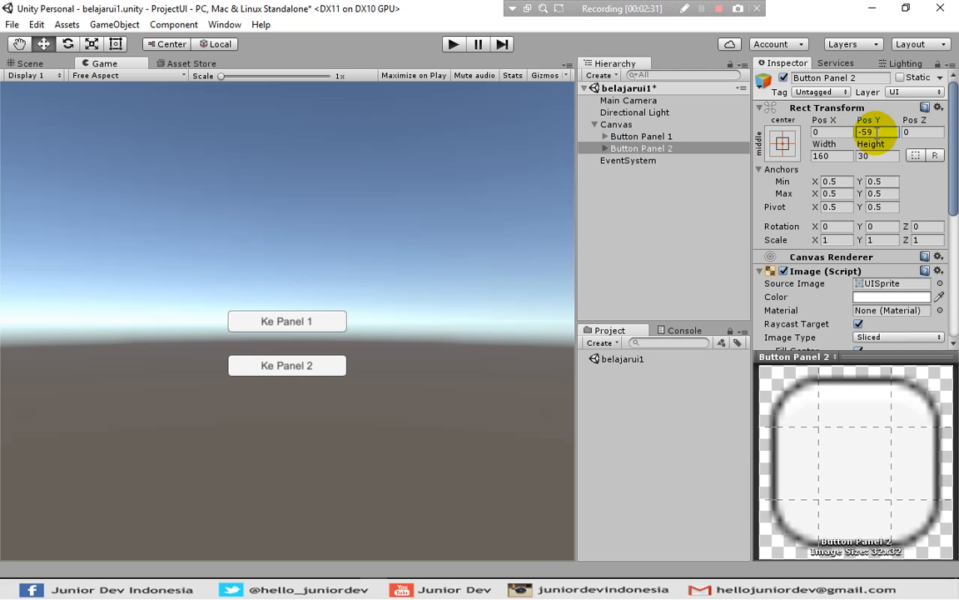
pyautogui.click(674, 198)
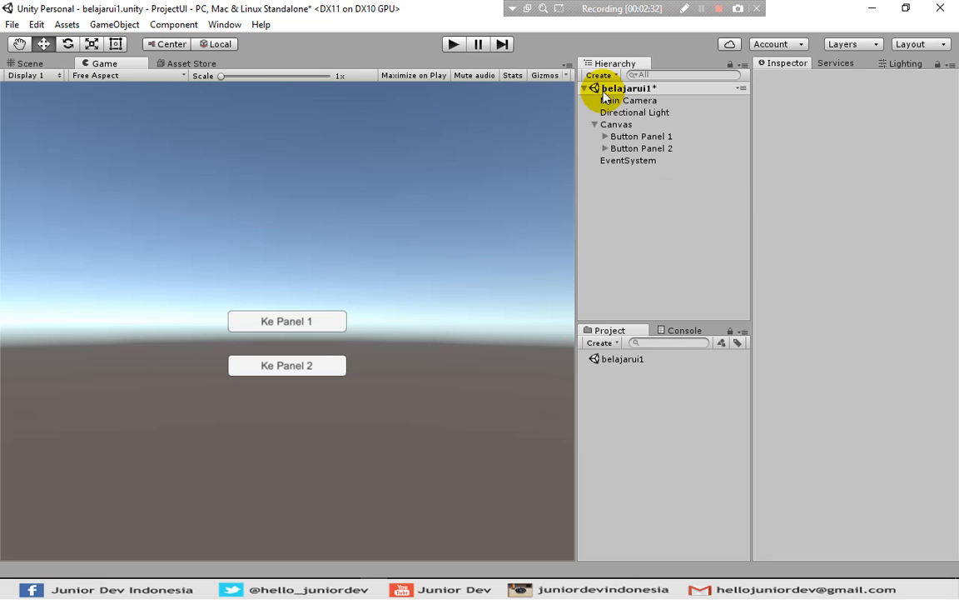
pyautogui.click(620, 140)
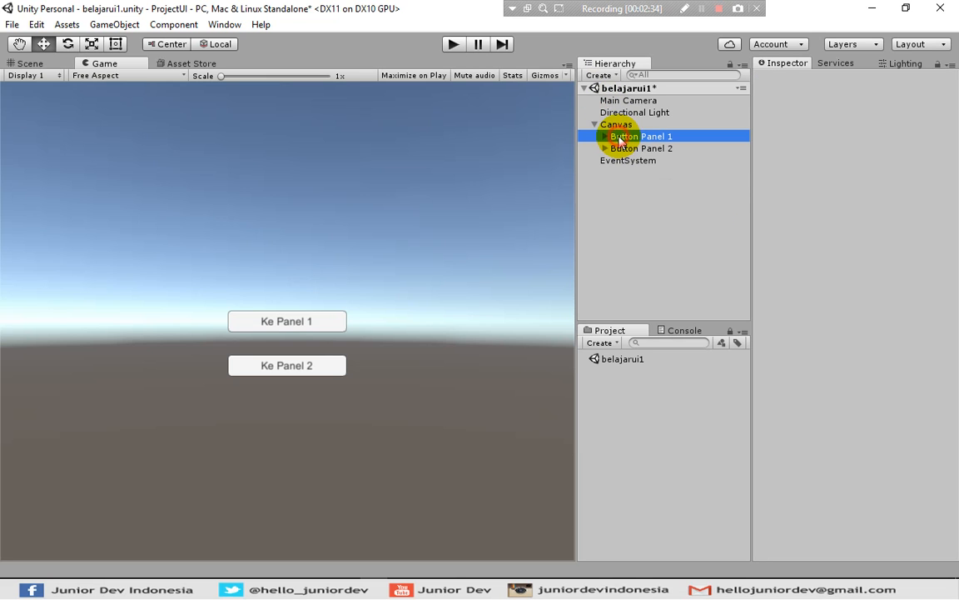
pyautogui.click(618, 175)
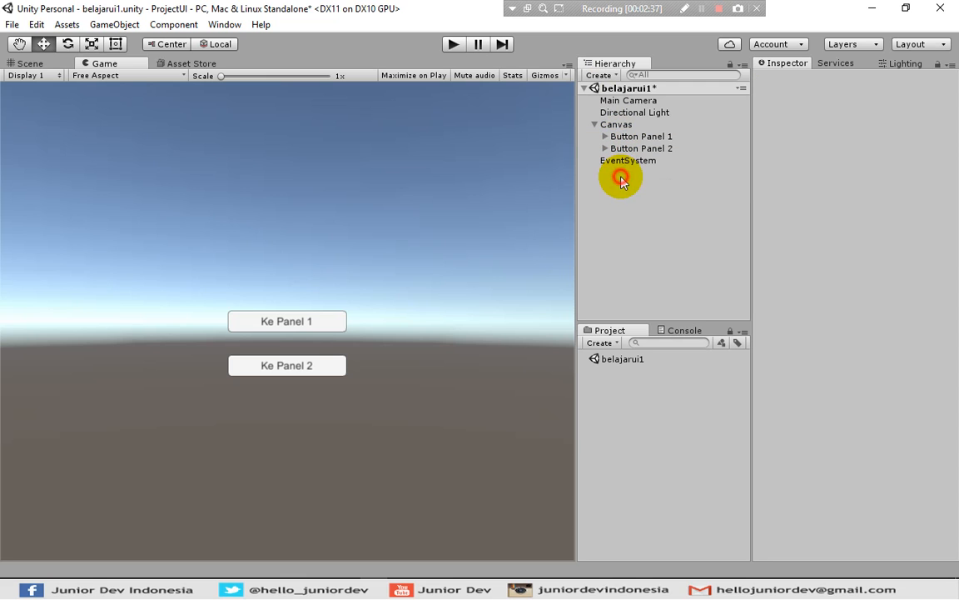
# Add a UI Panel under the Canvas.
pyautogui.click(598, 76)
pyautogui.moveTo(675, 193)
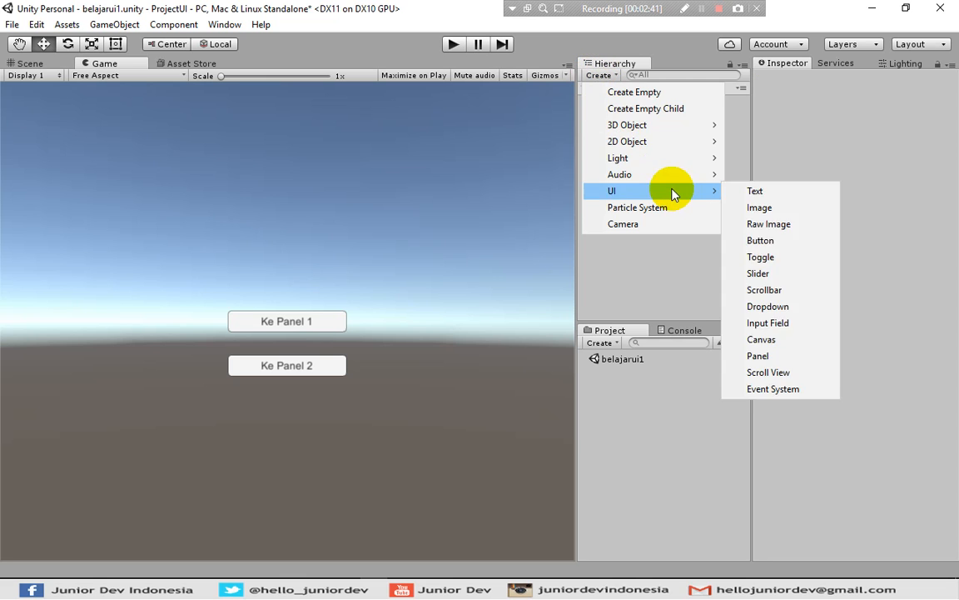
pyautogui.click(757, 356)
pyautogui.click(625, 212)
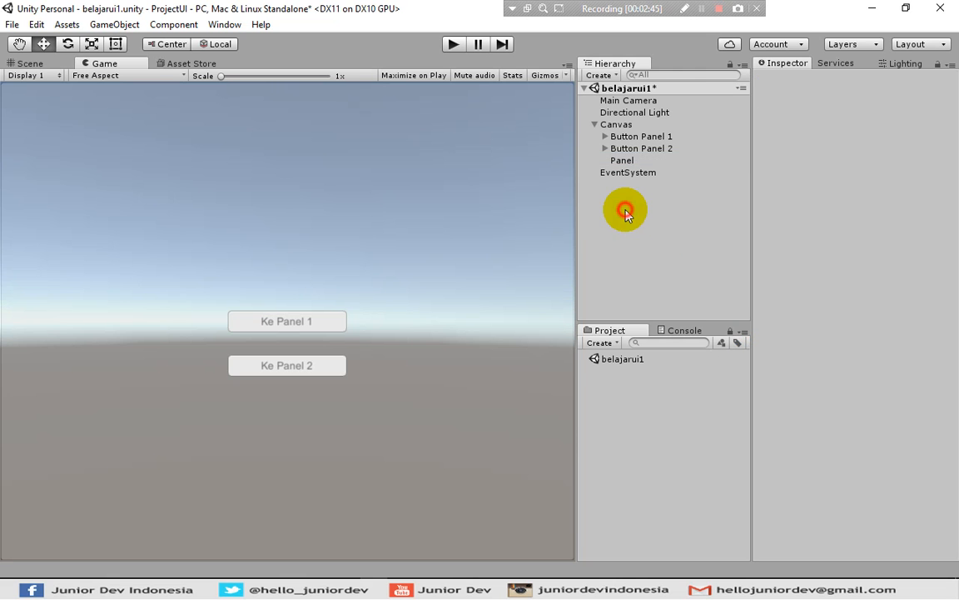
# Anchor the new Panel to the middle center of the Canvas, applying the preset to its position as well.
pyautogui.click(620, 160)
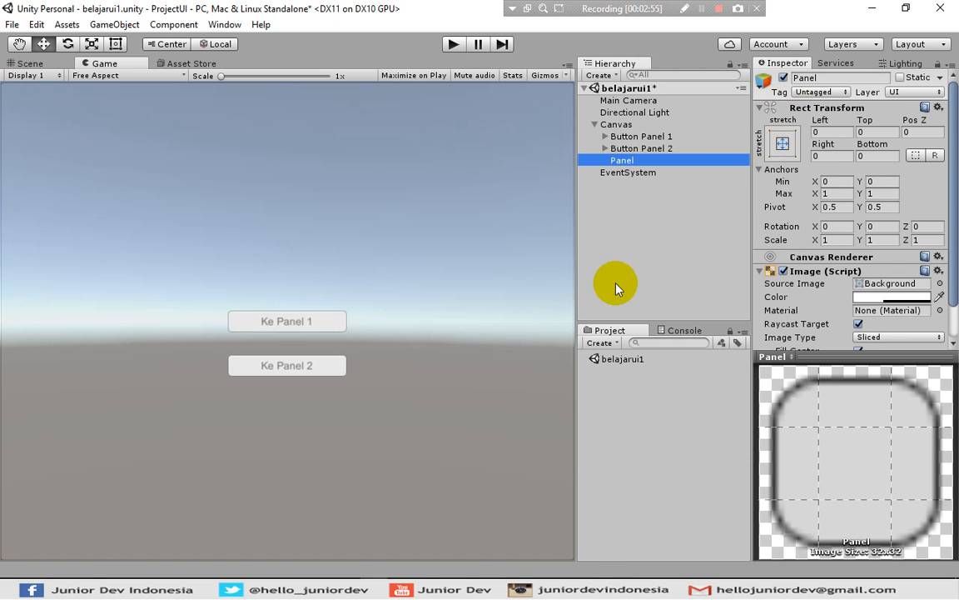
pyautogui.click(784, 147)
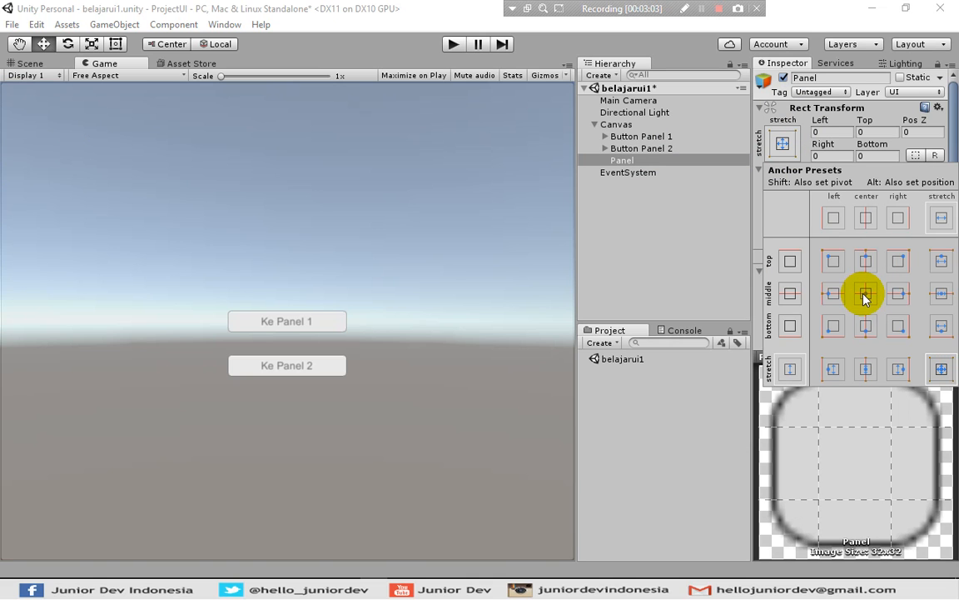
pyautogui.press('alt')
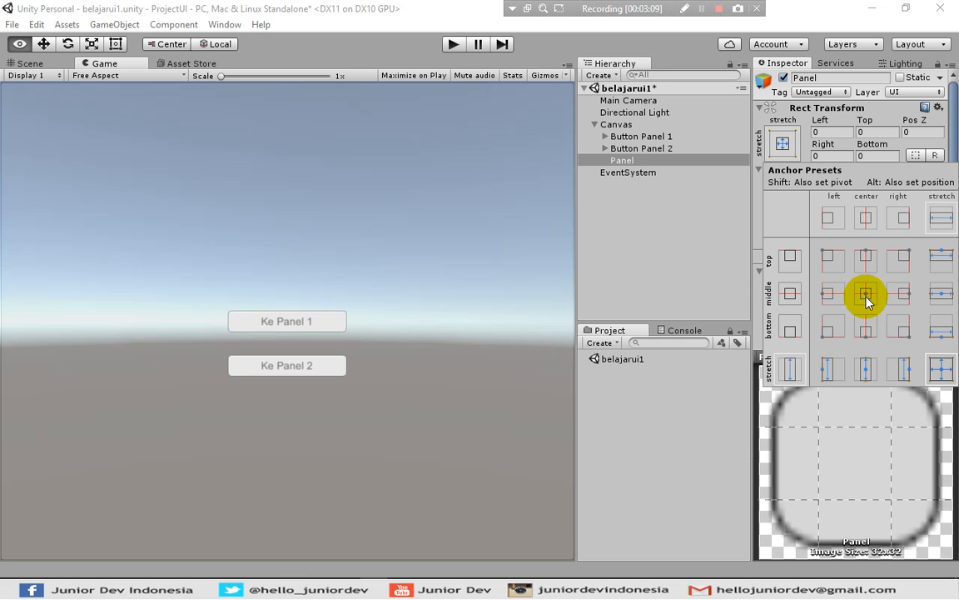
pyautogui.keyDown('alt'); pyautogui.click(867, 300); pyautogui.keyUp('alt')
pyautogui.click(641, 209)
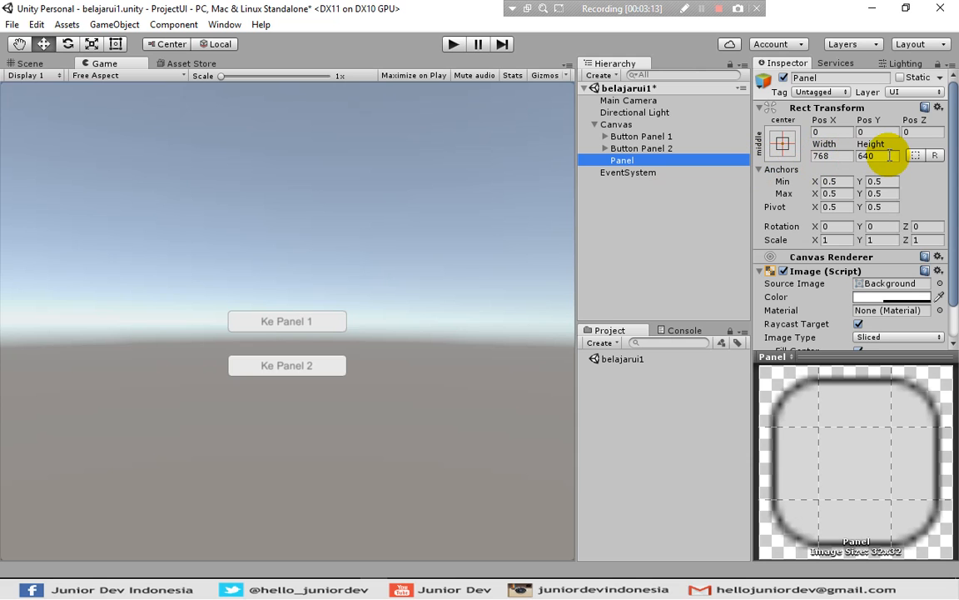
# Set the Panel's width to 400 and its height to 300.
pyautogui.click(826, 156)
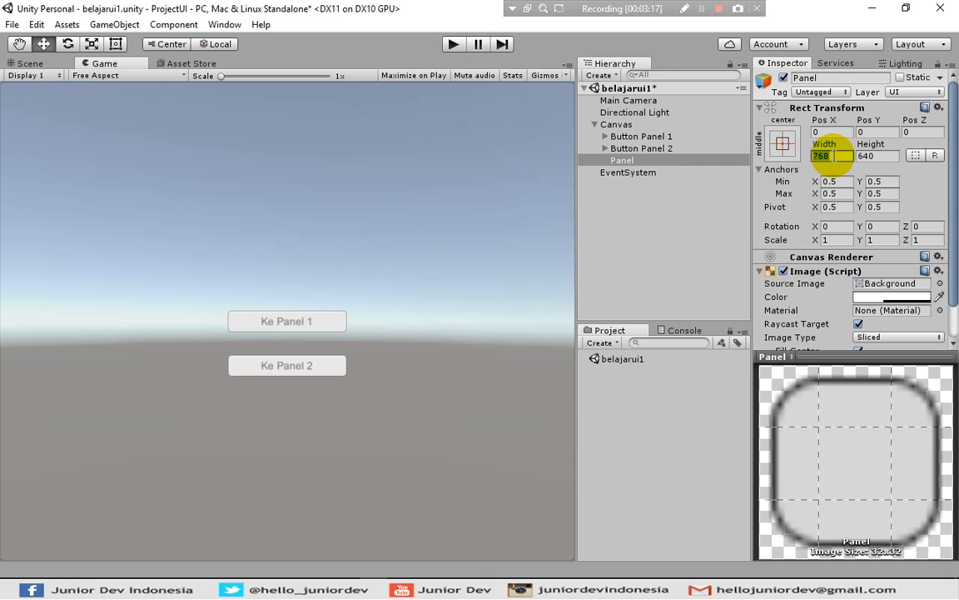
pyautogui.write('400')
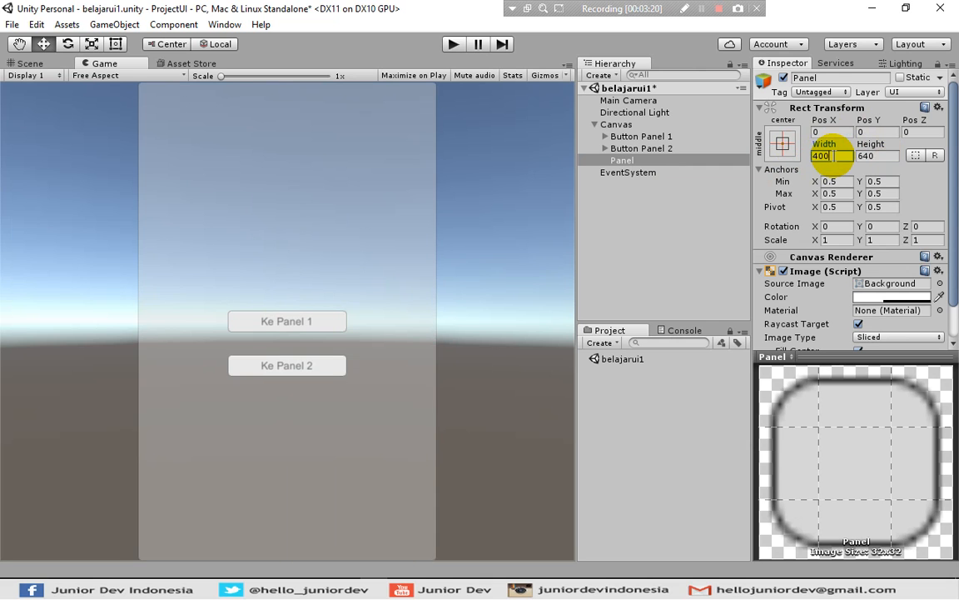
pyautogui.press('Tab')
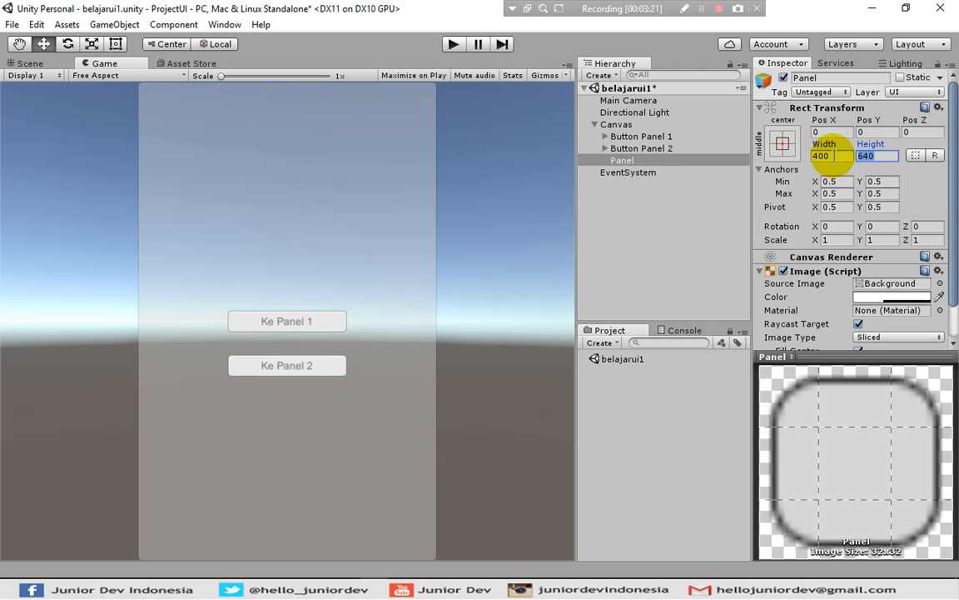
pyautogui.write('300')
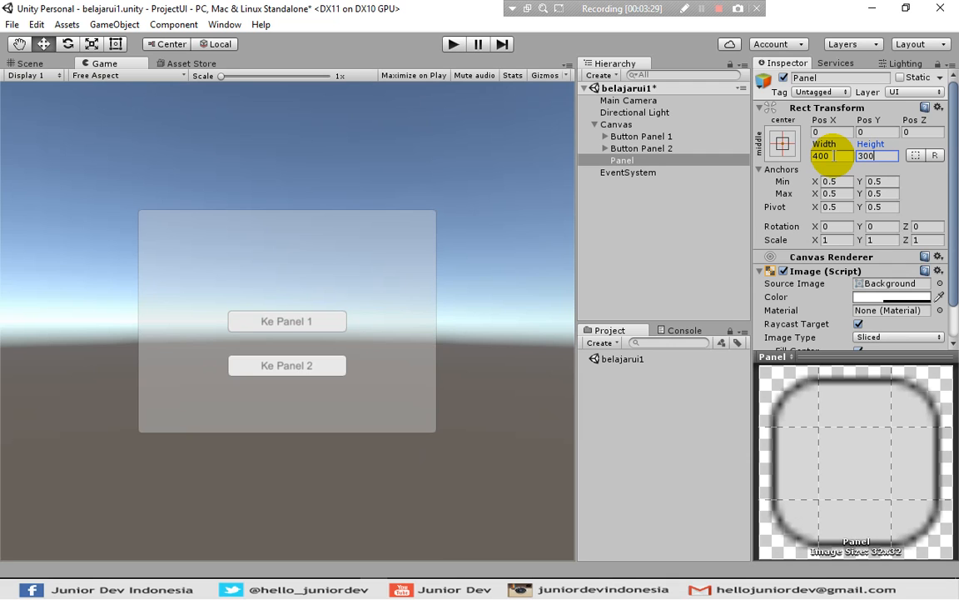
pyautogui.click(674, 216)
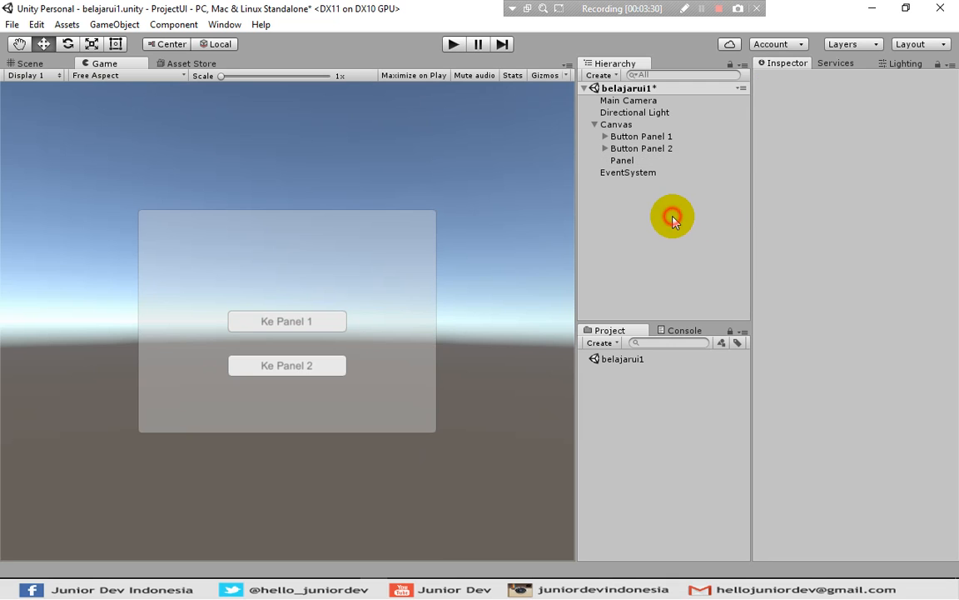
# Make Button Panel 1 and Button Panel 2 children of the Panel object.
pyautogui.click(624, 160)
pyautogui.click(620, 137)
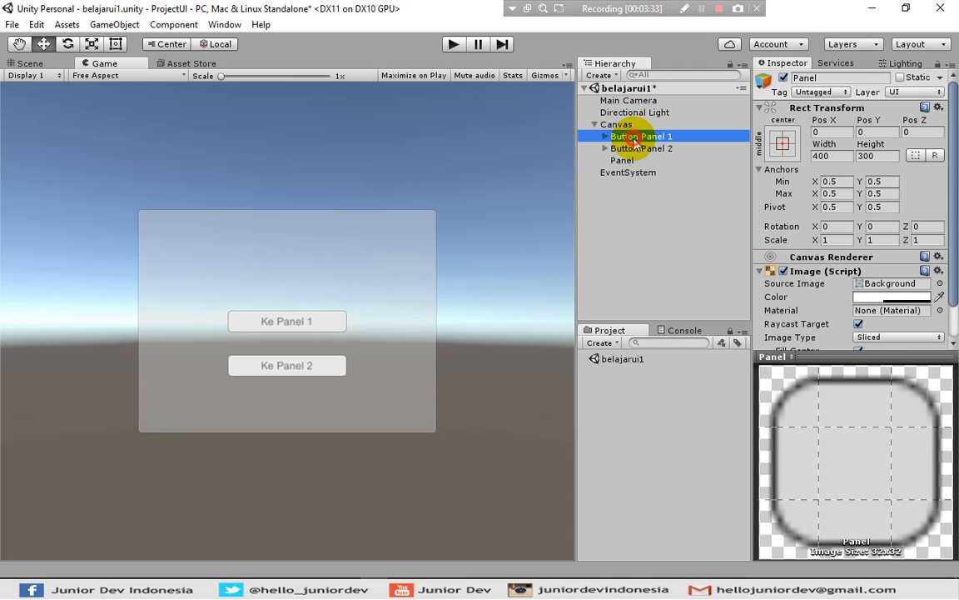
pyautogui.keyDown('ctrl'); pyautogui.click(633, 148); pyautogui.keyUp('ctrl')
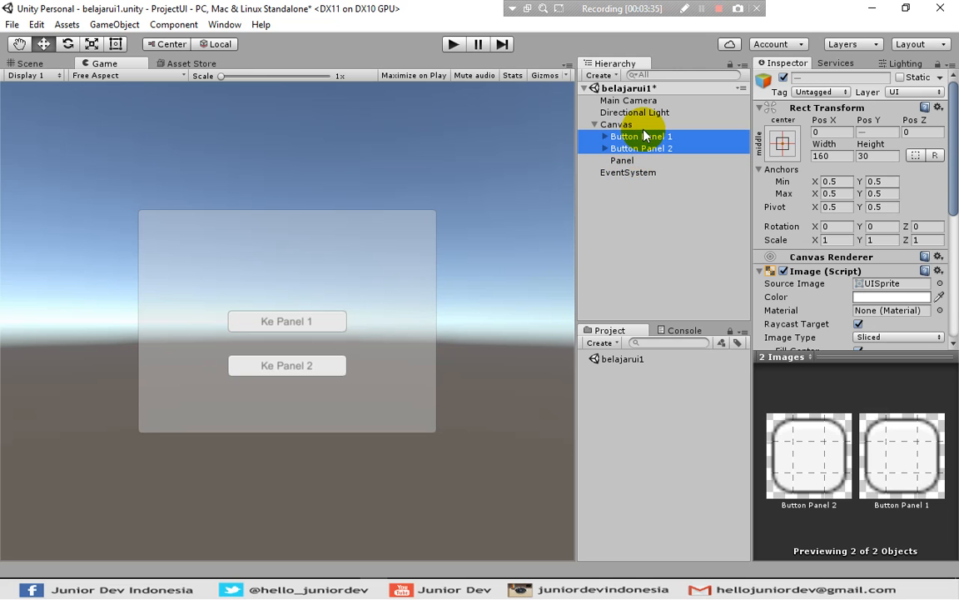
pyautogui.moveTo(631, 140); pyautogui.dragTo(631, 161)
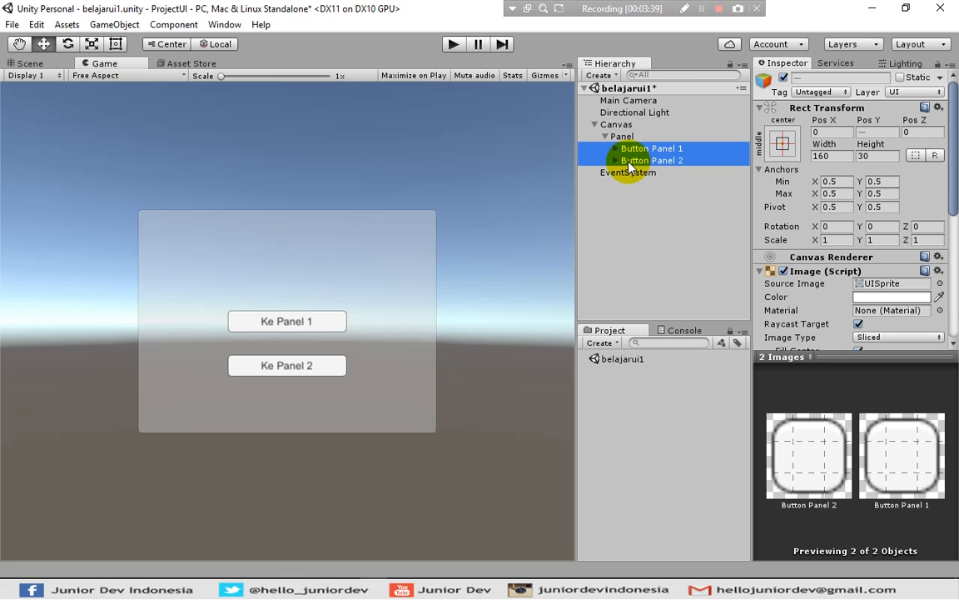
pyautogui.click(642, 235)
# Rename the Panel object to "Panel Menu Utama".
pyautogui.click(632, 137)
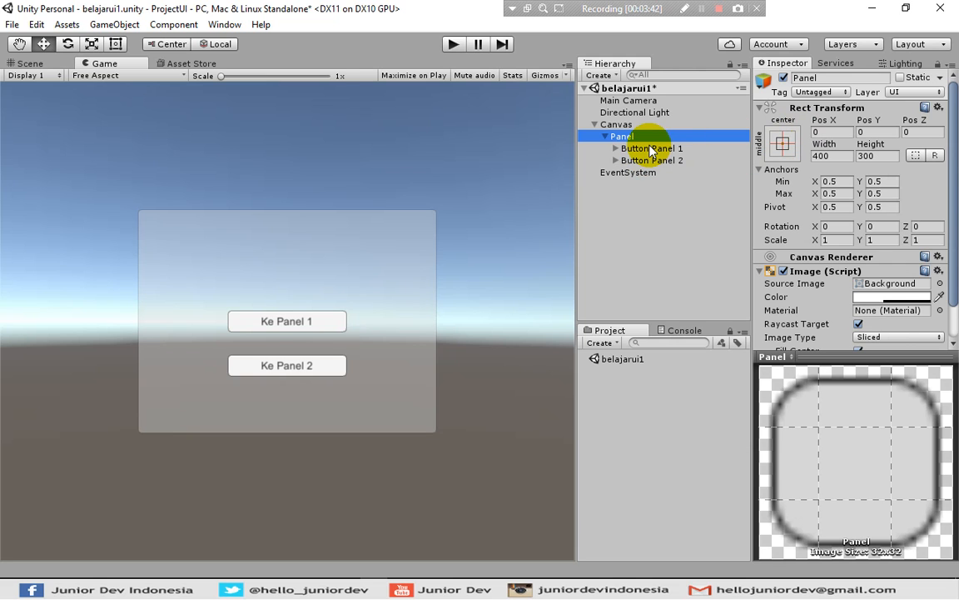
pyautogui.press('F2')
pyautogui.press('End')
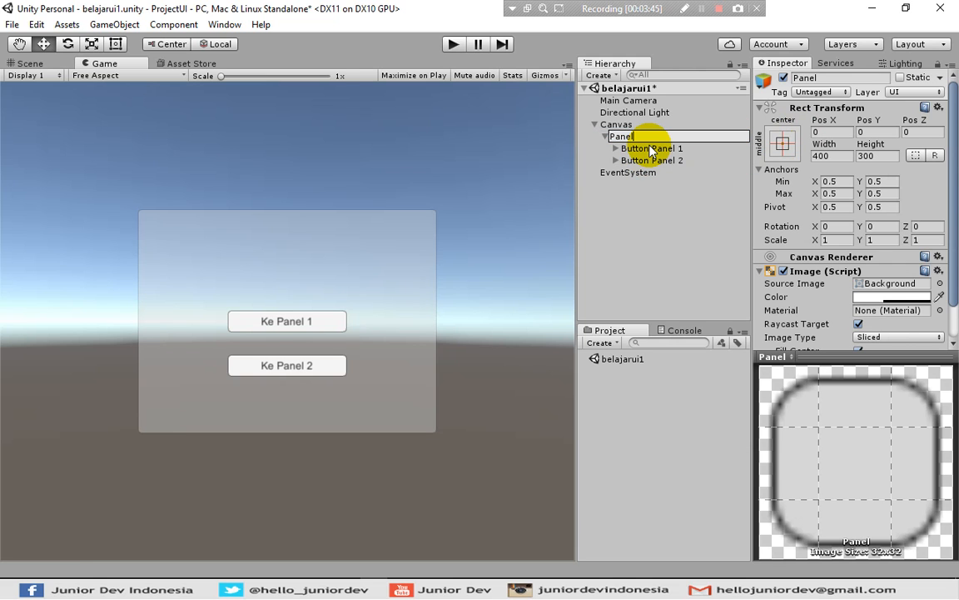
pyautogui.write('Menu Utama')
pyautogui.press('Return')
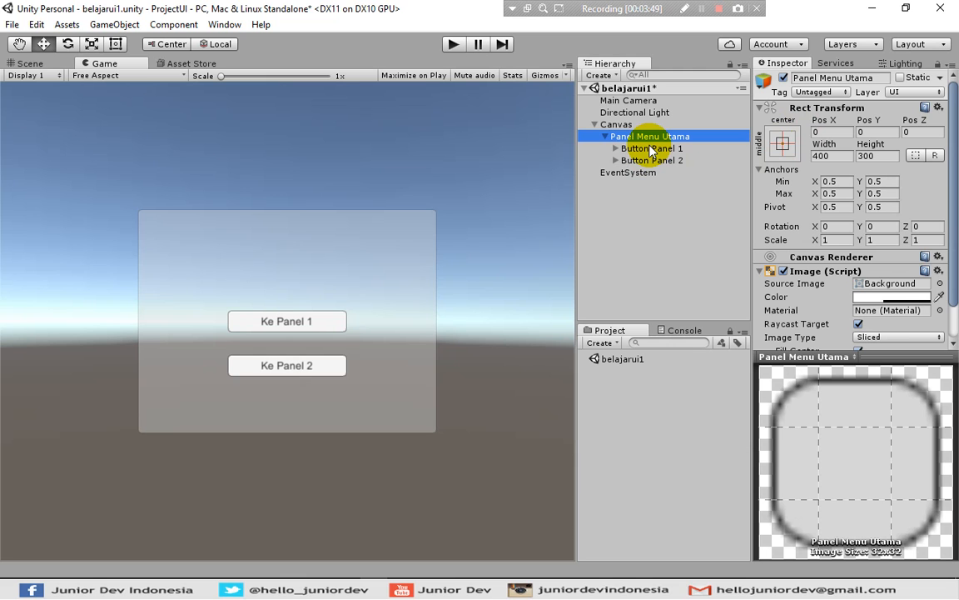
pyautogui.click(638, 229)
# Duplicate Panel Menu Utama together with its two buttons.
pyautogui.click(626, 137)
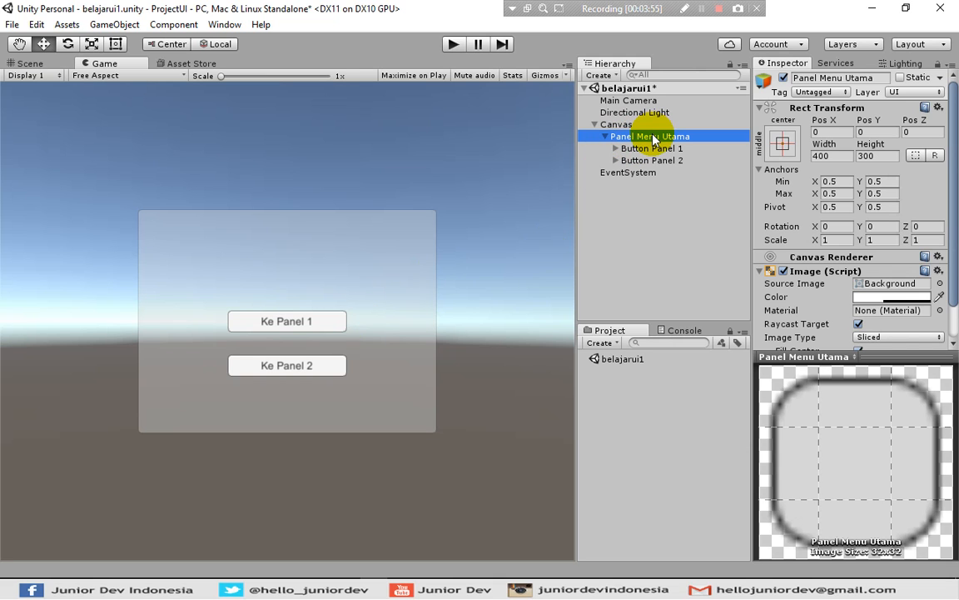
pyautogui.click(649, 210)
pyautogui.rightClick(649, 140)
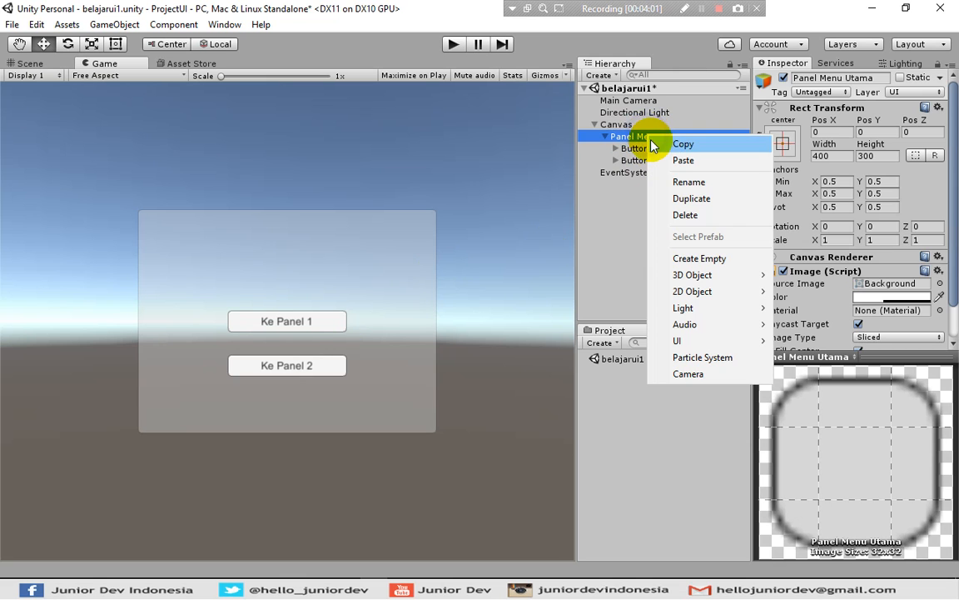
pyautogui.click(690, 199)
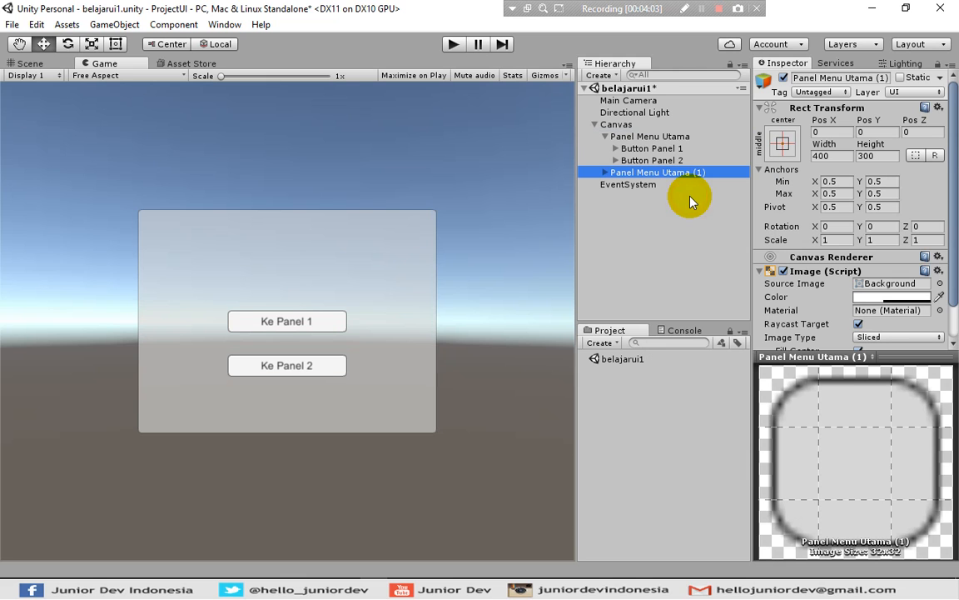
# Rename the duplicated panel to "Panel 1".
pyautogui.click(667, 136)
pyautogui.click(666, 175)
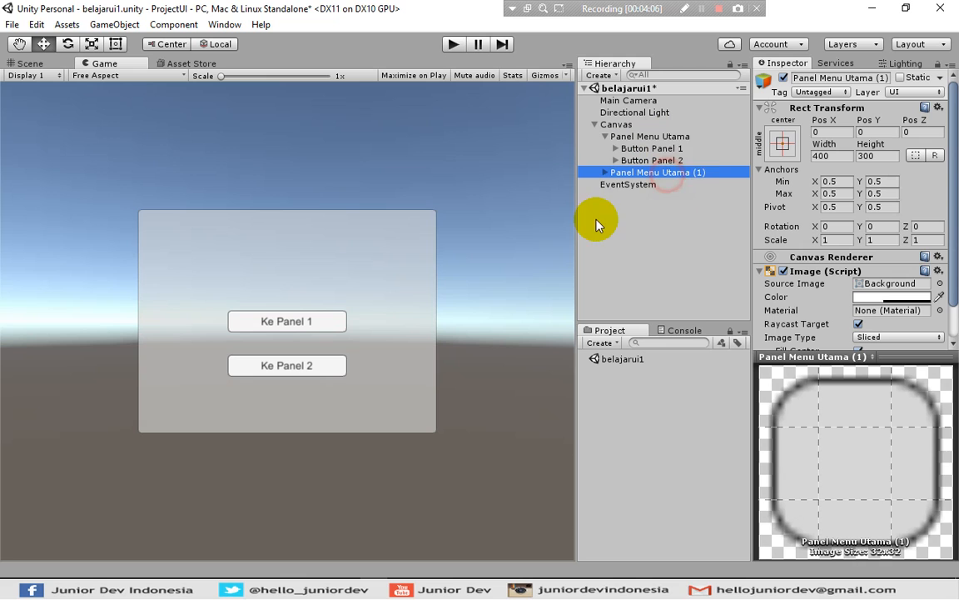
pyautogui.click(673, 175)
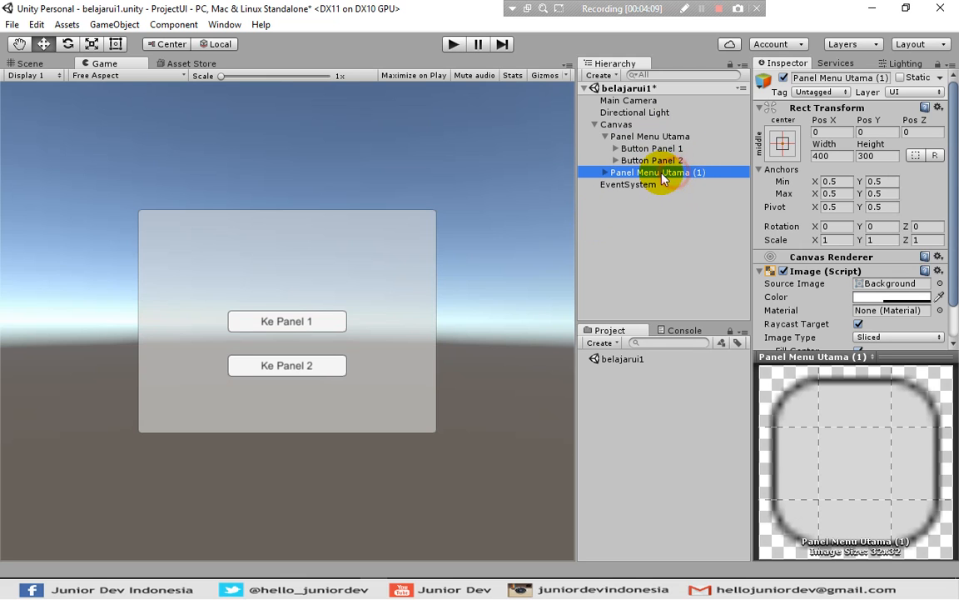
pyautogui.moveTo(637, 172); pyautogui.dragTo(721, 181)
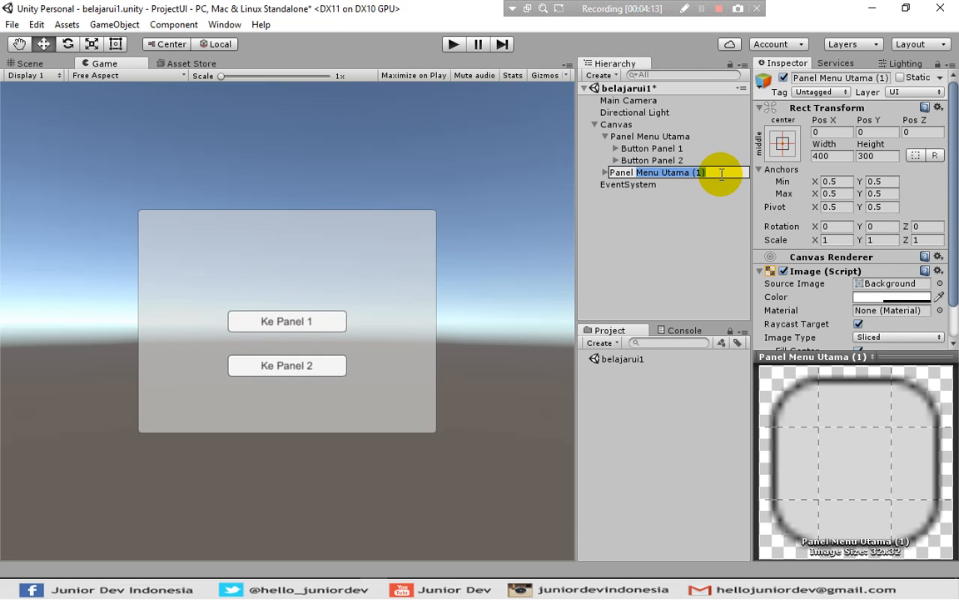
pyautogui.write('1')
pyautogui.press('Return')
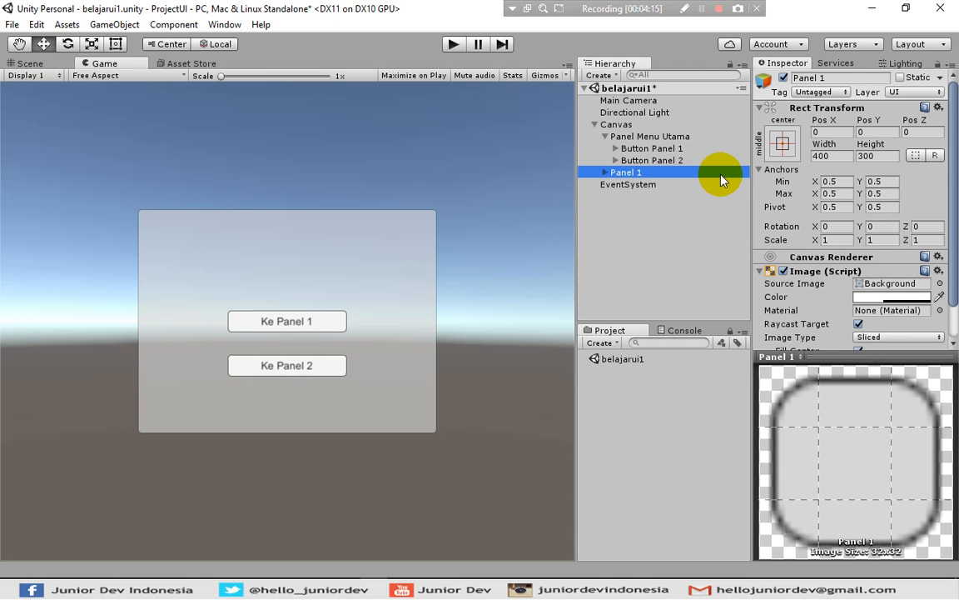
# Delete the Button Panel 1 object from inside Panel 1.
pyautogui.click(604, 174)
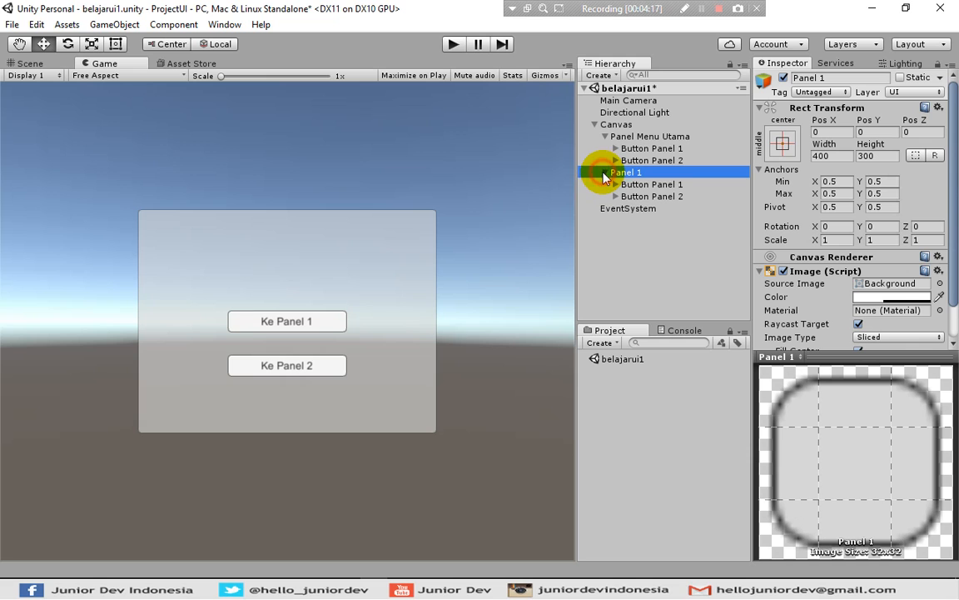
pyautogui.click(655, 185)
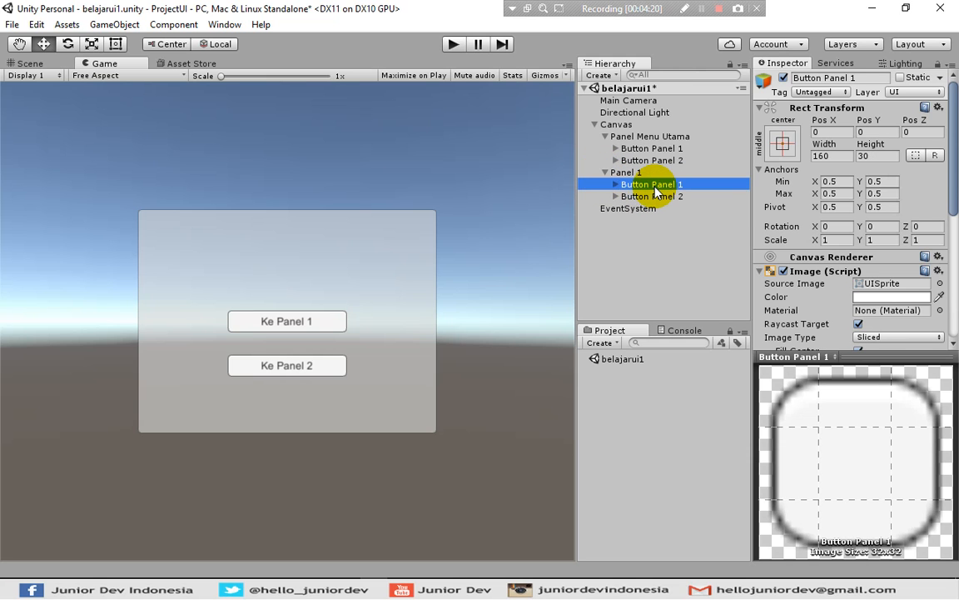
pyautogui.press('Delete')
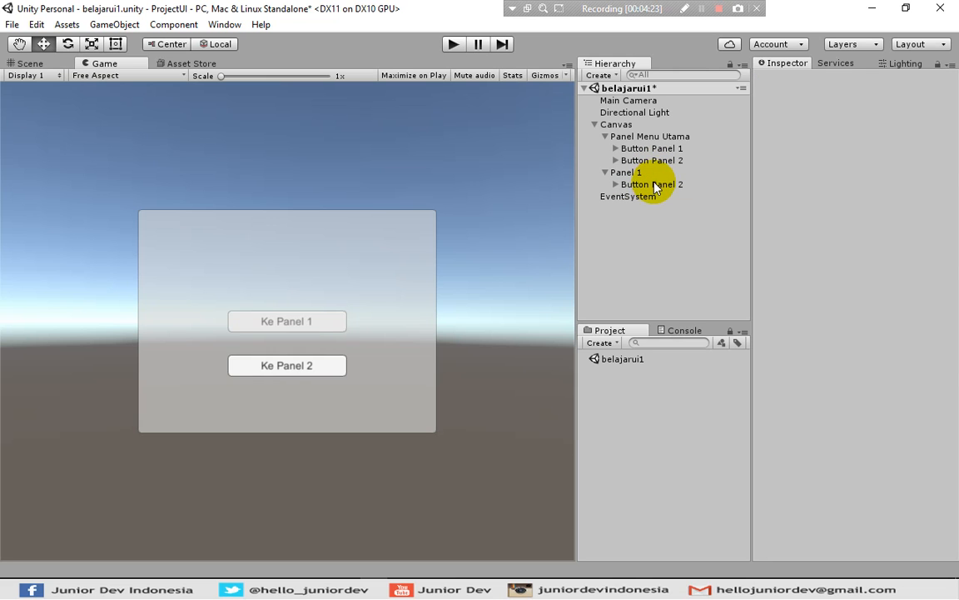
# Deactivate Panel Menu Utama so that only Panel 1 is shown in the Game view.
pyautogui.click(625, 138)
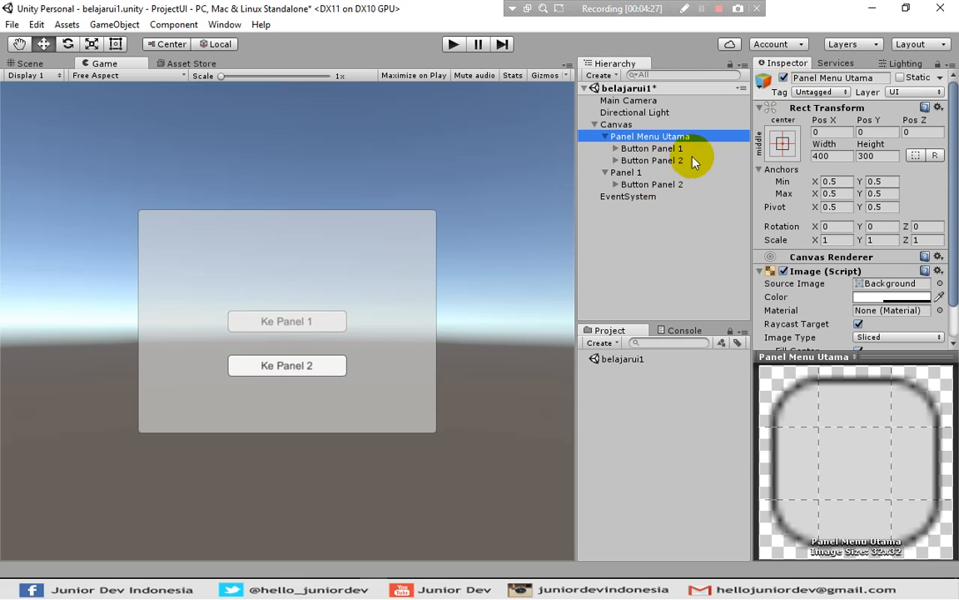
pyautogui.click(783, 77)
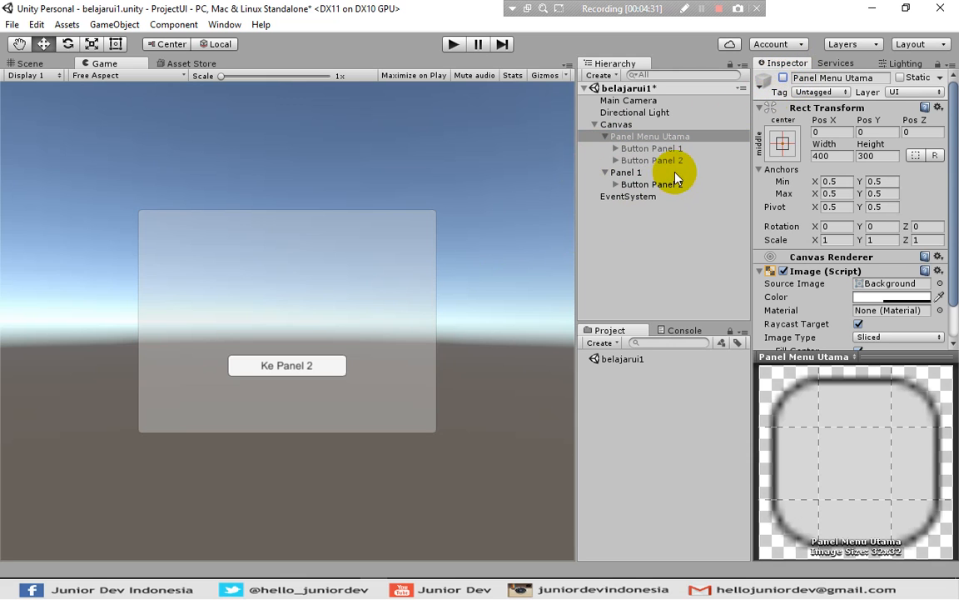
pyautogui.click(633, 171)
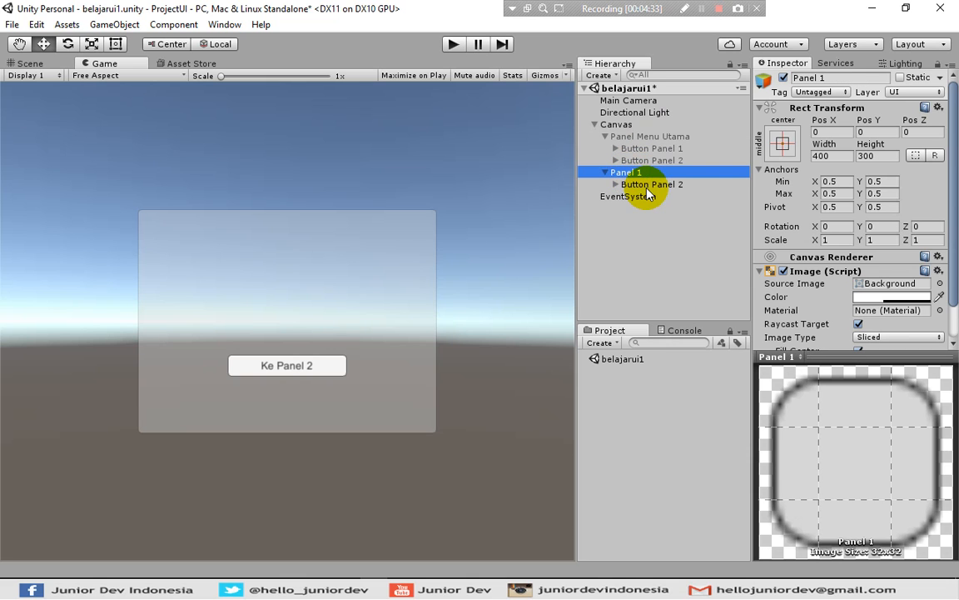
# Rename the Button Panel 2 object inside Panel 1 to "Button Kembali 1".
pyautogui.click(642, 185)
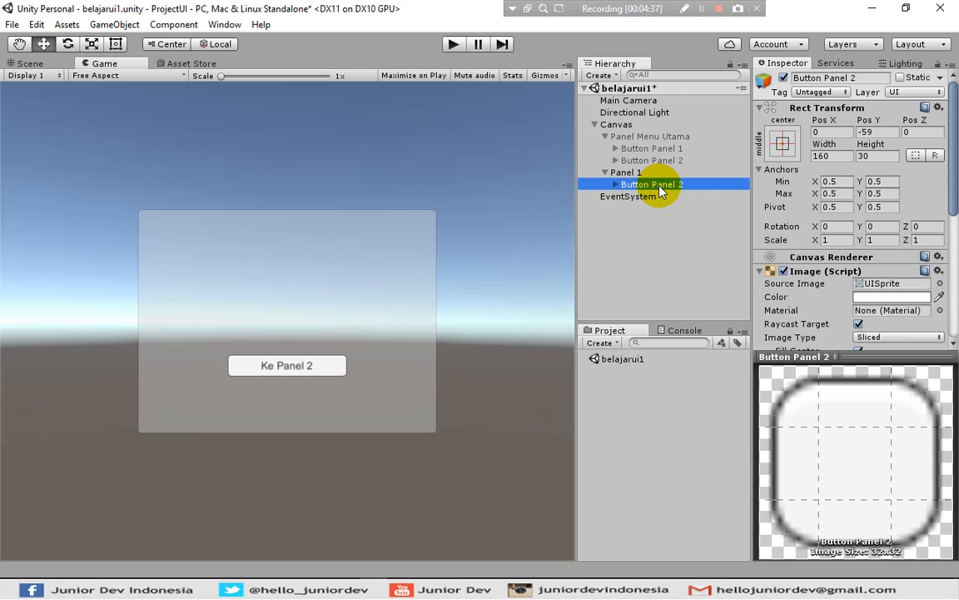
pyautogui.click(659, 187)
pyautogui.press('End')
pyautogui.hotkey('shift', 'Left')
pyautogui.hotkey('shift', 'Left')
pyautogui.hotkey('shift', 'Left')
pyautogui.hotkey('shift', 'Left')
pyautogui.hotkey('shift', 'Left')
pyautogui.hotkey('shift', 'Left')
pyautogui.hotkey('shift', 'Left')
pyautogui.write('Kem')
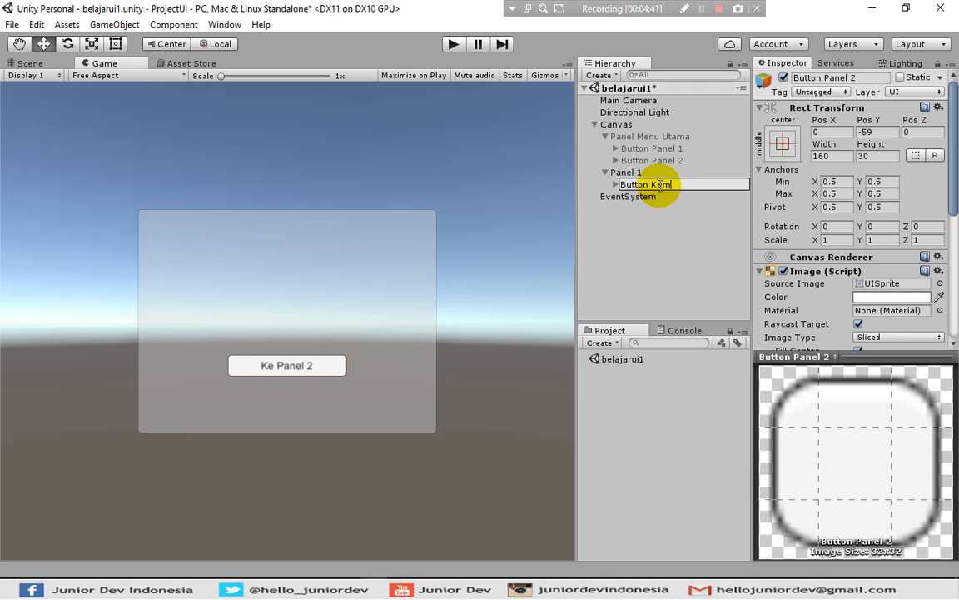
pyautogui.write('bali 1')
pyautogui.press('Return')
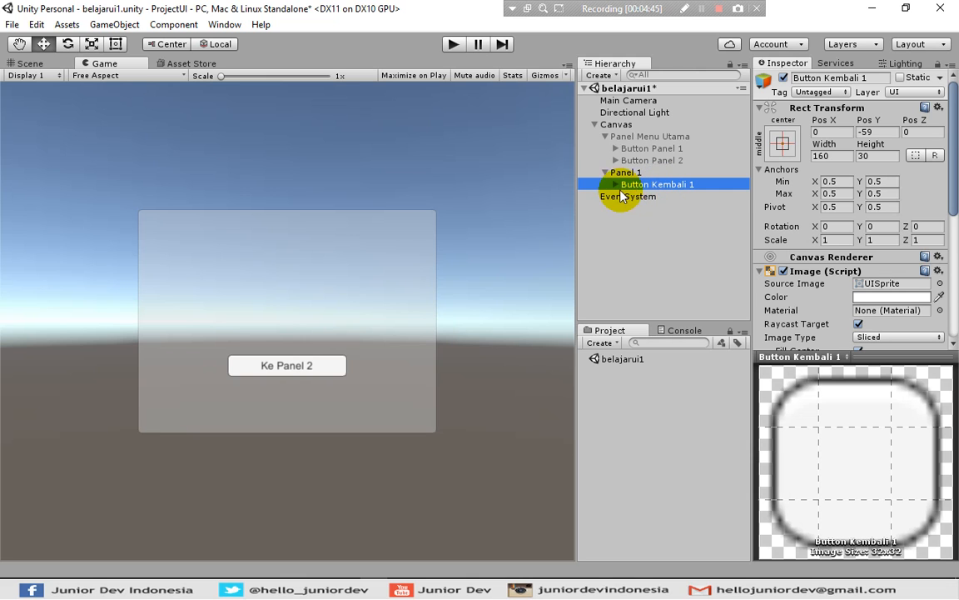
# Change the label text of Button Kembali 1 to "Kembali" and reselect the button object.
pyautogui.click(616, 184)
pyautogui.click(641, 196)
pyautogui.click(847, 298)
pyautogui.write('Kembali')
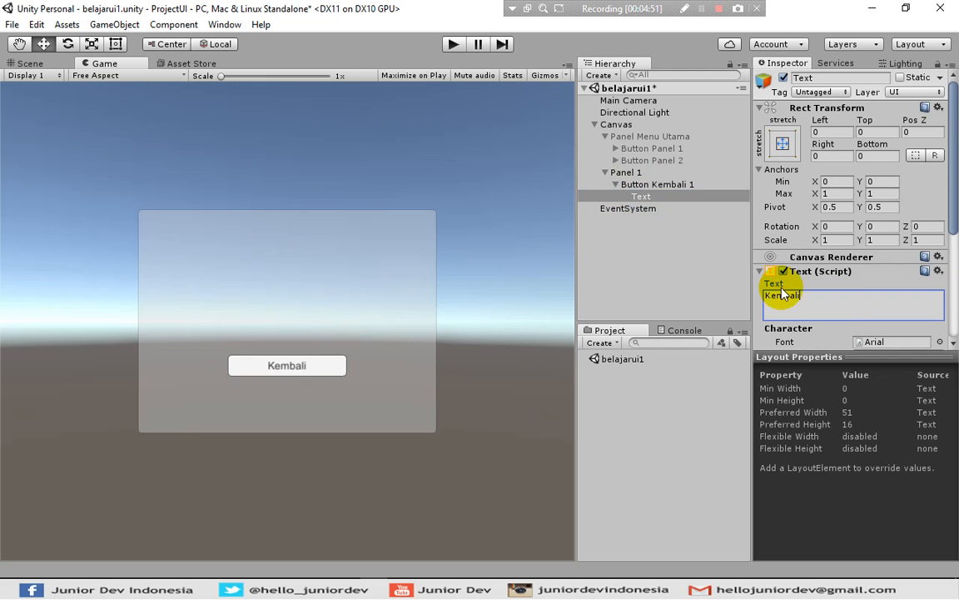
pyautogui.click(653, 242)
pyautogui.click(658, 185)
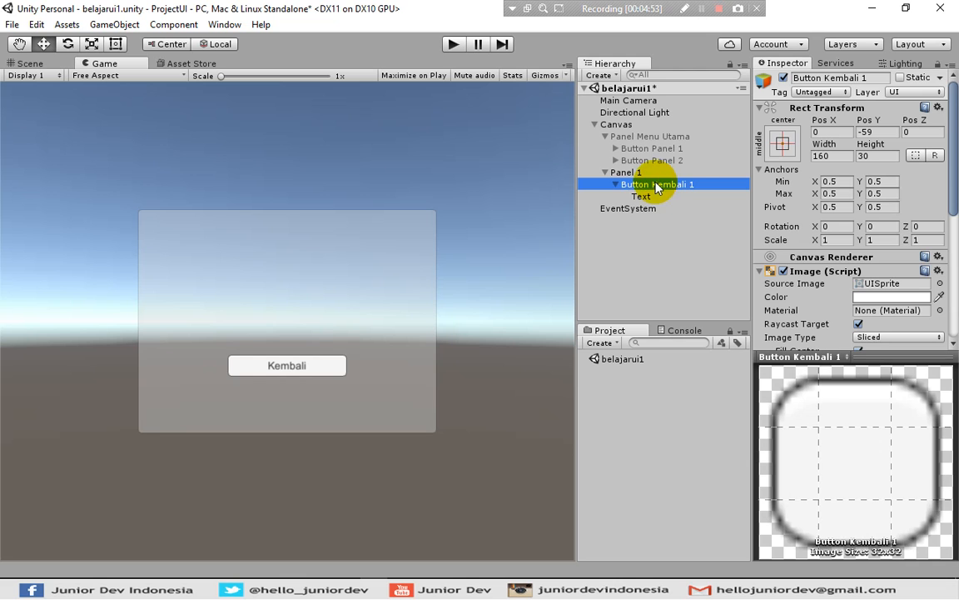
# Add a UI Text object inside Panel 1 and place it above Button Kembali 1 in the hierarchy.
pyautogui.click(636, 173)
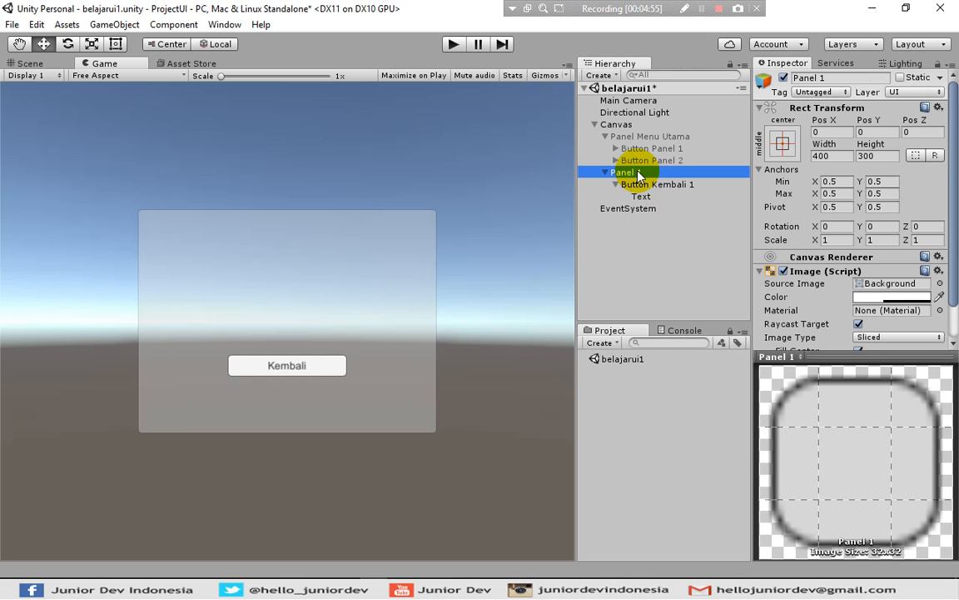
pyautogui.click(598, 75)
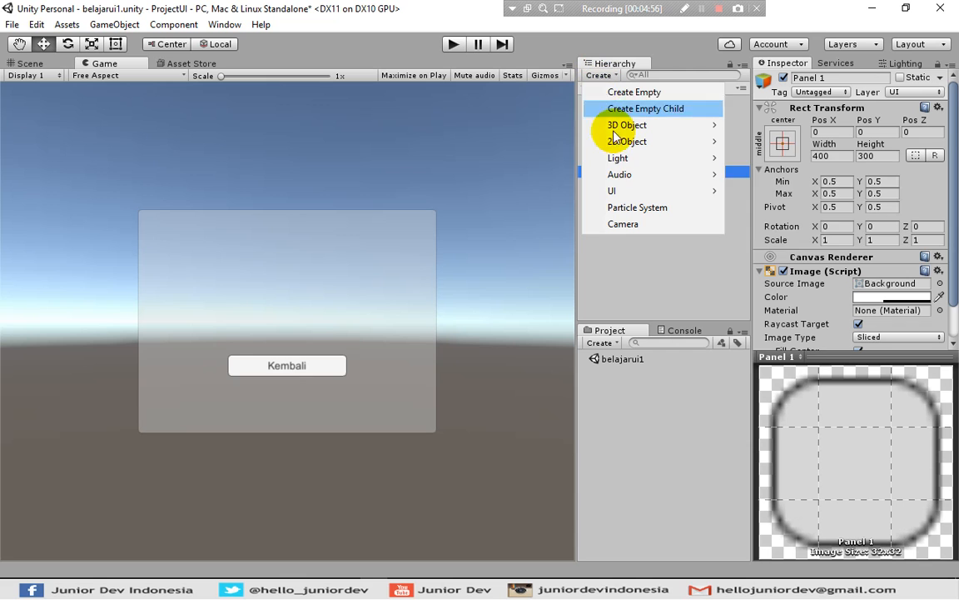
pyautogui.moveTo(625, 193)
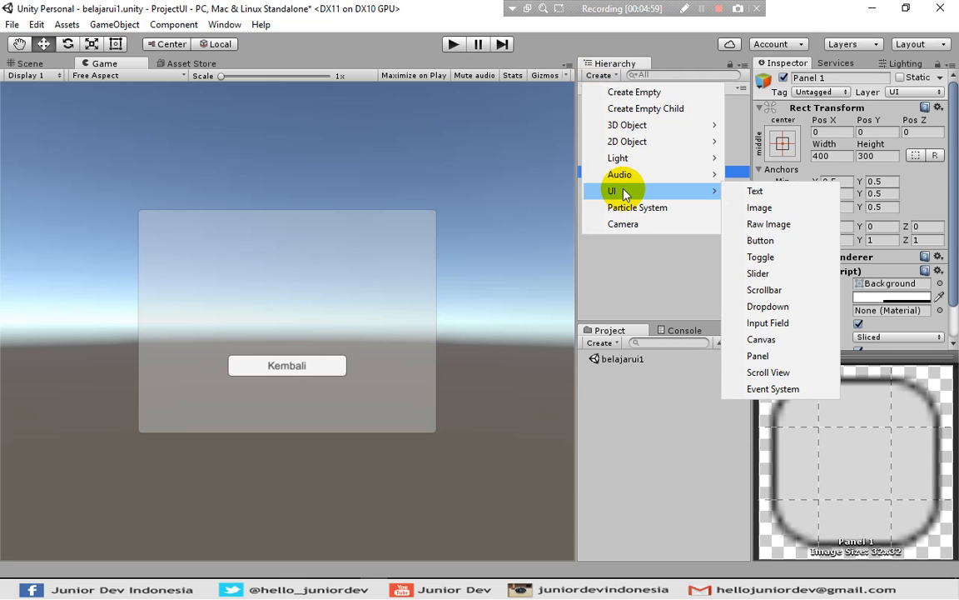
pyautogui.click(743, 192)
pyautogui.moveTo(624, 218); pyautogui.dragTo(630, 173)
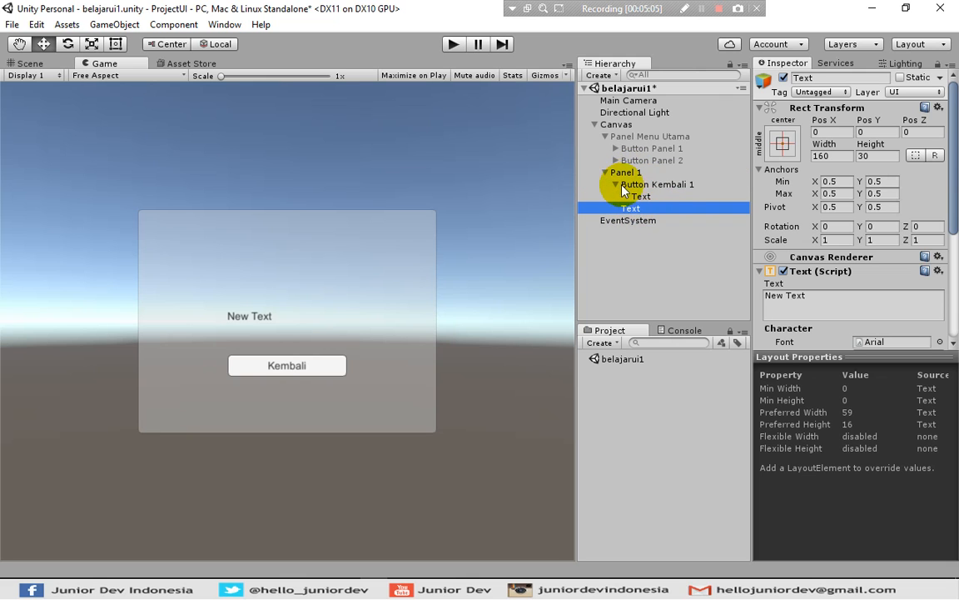
pyautogui.click(616, 184)
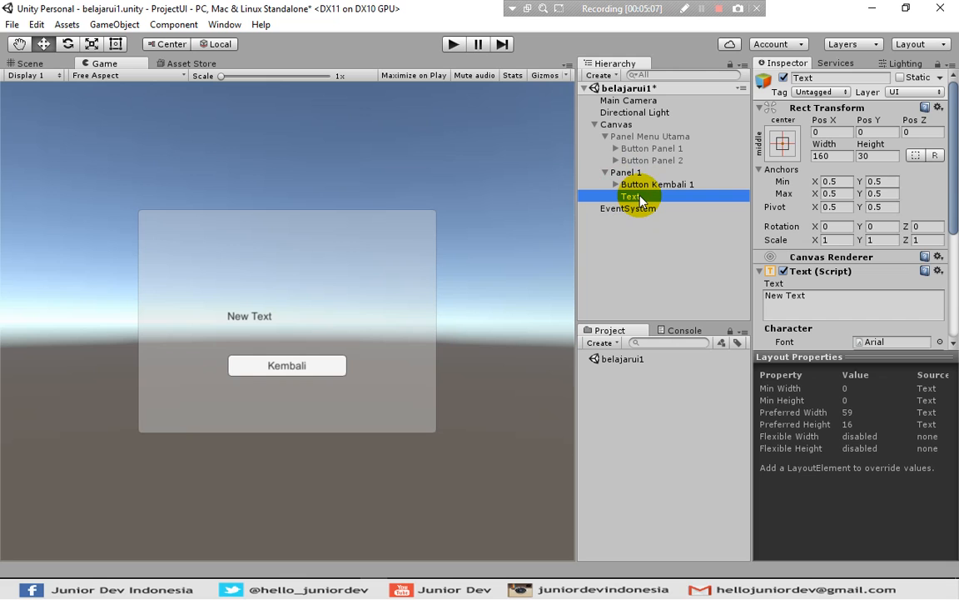
pyautogui.moveTo(639, 201)
pyautogui.mouseDown()
pyautogui.moveTo(637, 176)
pyautogui.moveTo(640, 185)
pyautogui.mouseUp()
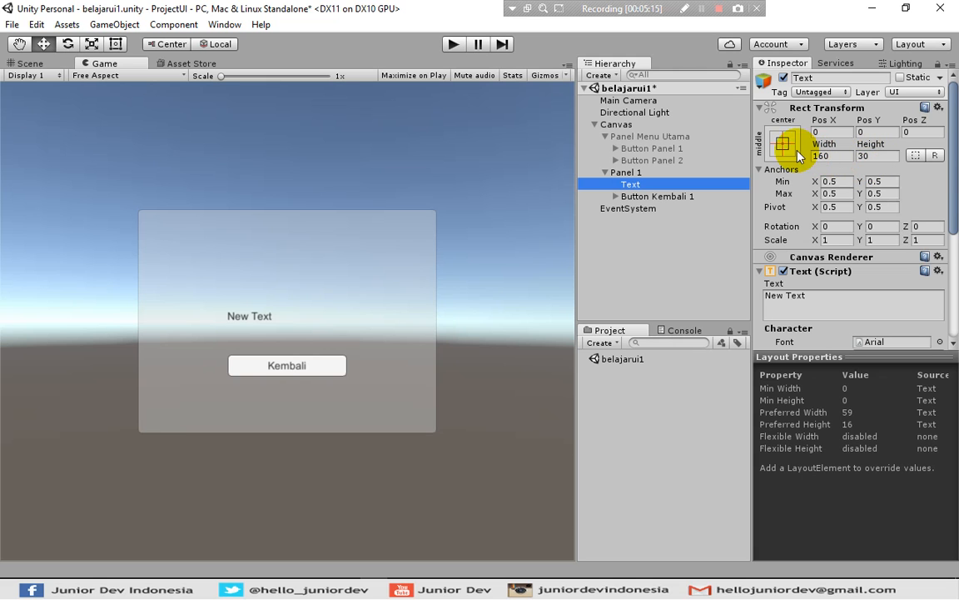
# Anchor the Text object to stretch in both directions across Panel 1, also setting its pivot and position.
pyautogui.click(781, 147)
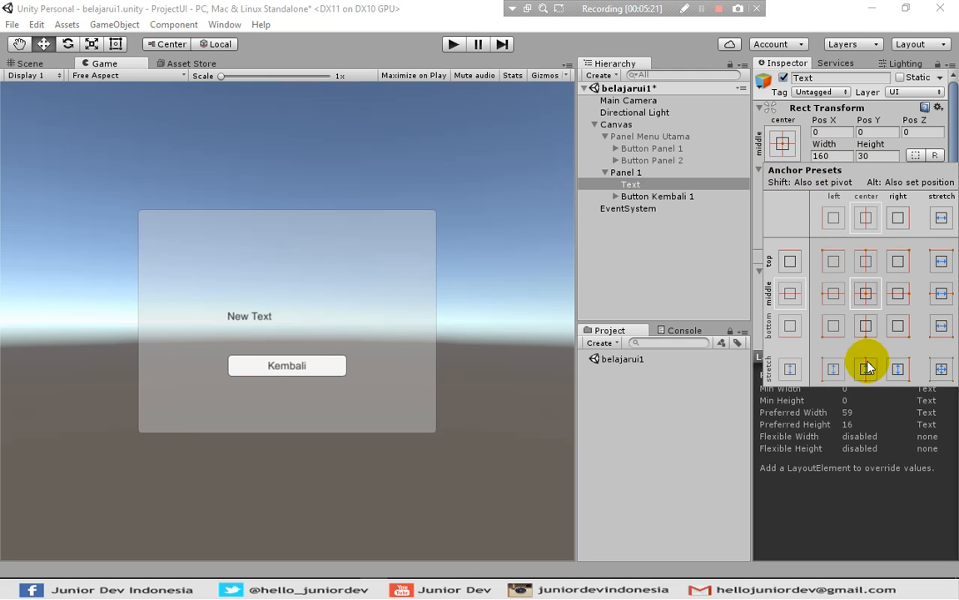
pyautogui.keyDown('alt'); pyautogui.keyDown('shift'); pyautogui.click(940, 372); pyautogui.keyUp('shift'); pyautogui.keyUp('alt')
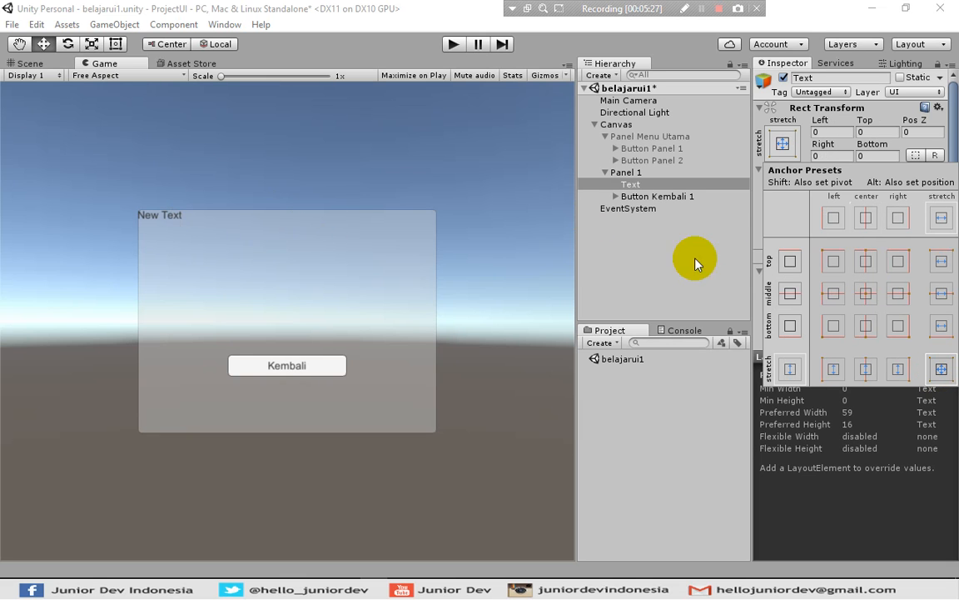
pyautogui.click(658, 255)
# Set the Text object's Left and Top offsets to 10 each.
pyautogui.click(822, 155)
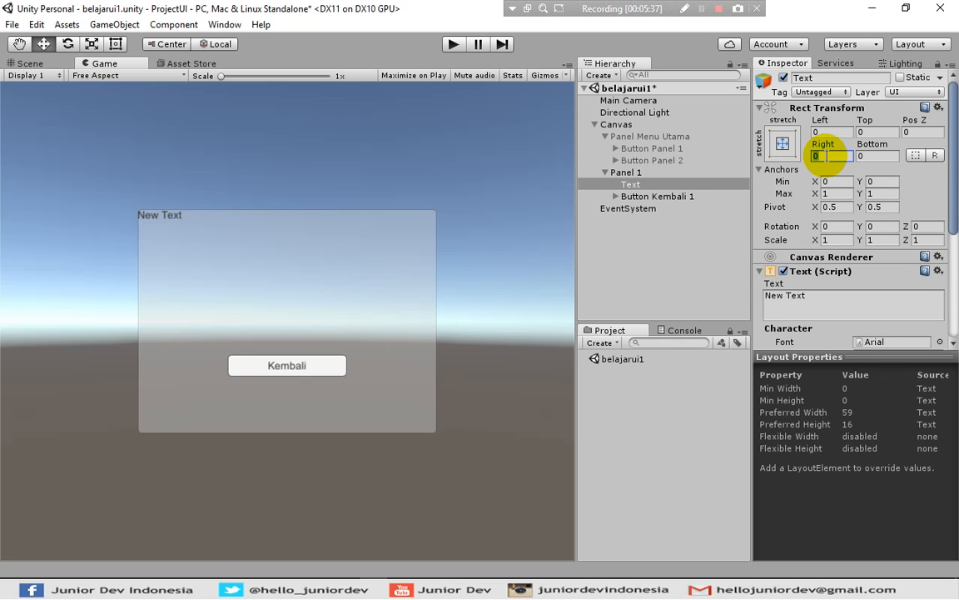
pyautogui.click(833, 131)
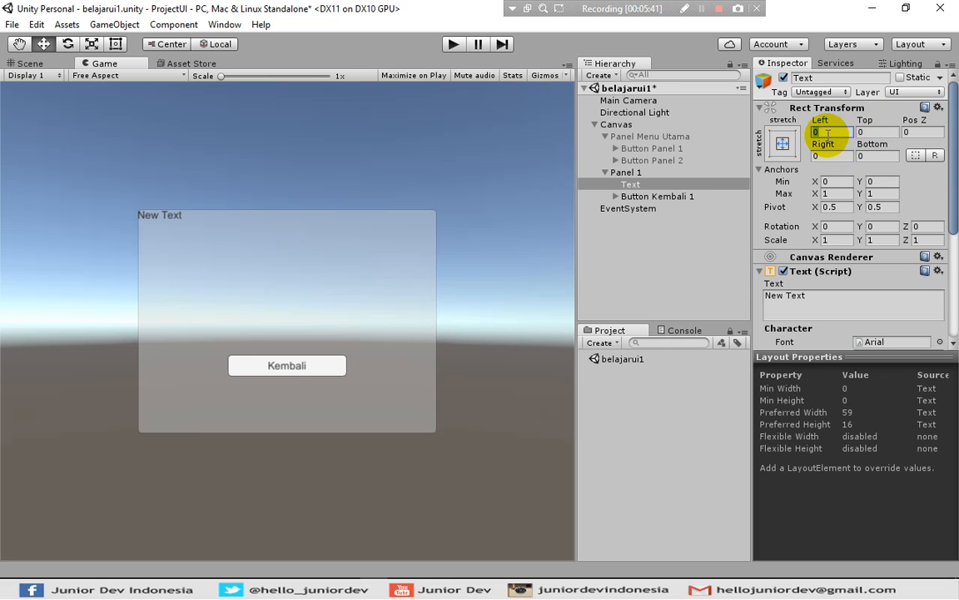
pyautogui.write('10')
pyautogui.press('Tab')
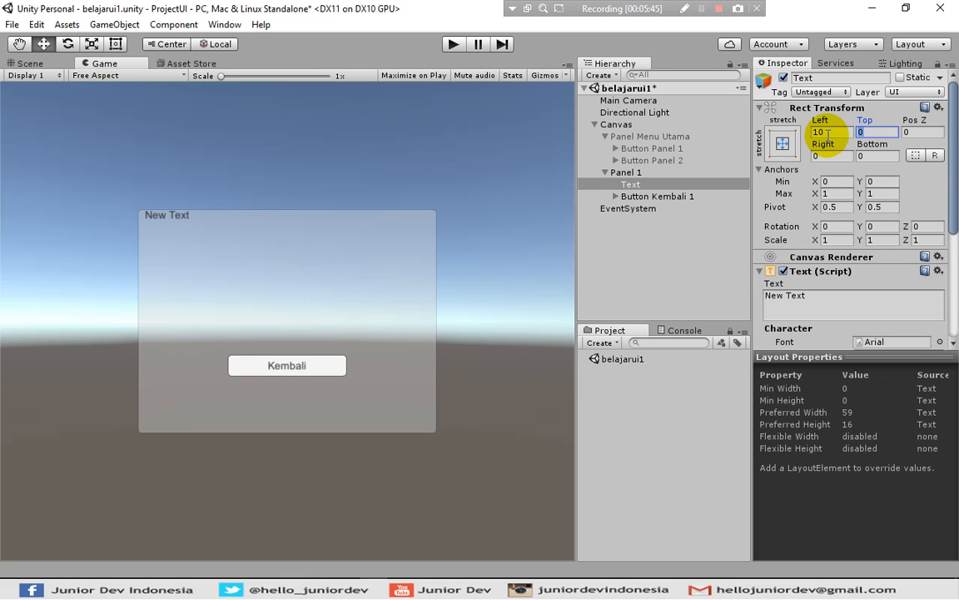
pyautogui.write('10')
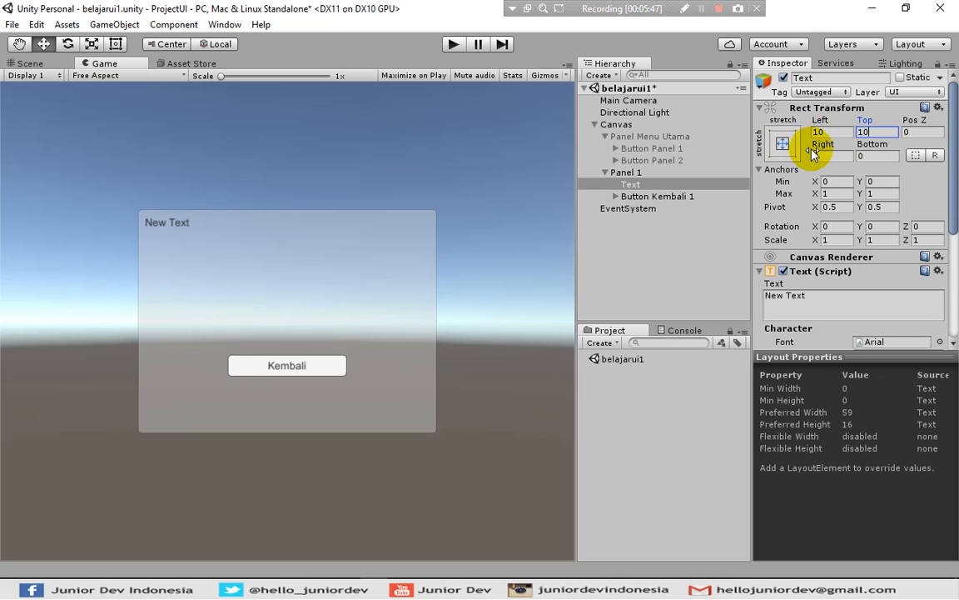
pyautogui.click(684, 250)
# Replace the content of Panel 1's Text object with "Ini adalah teks di panel 1.".
pyautogui.click(637, 184)
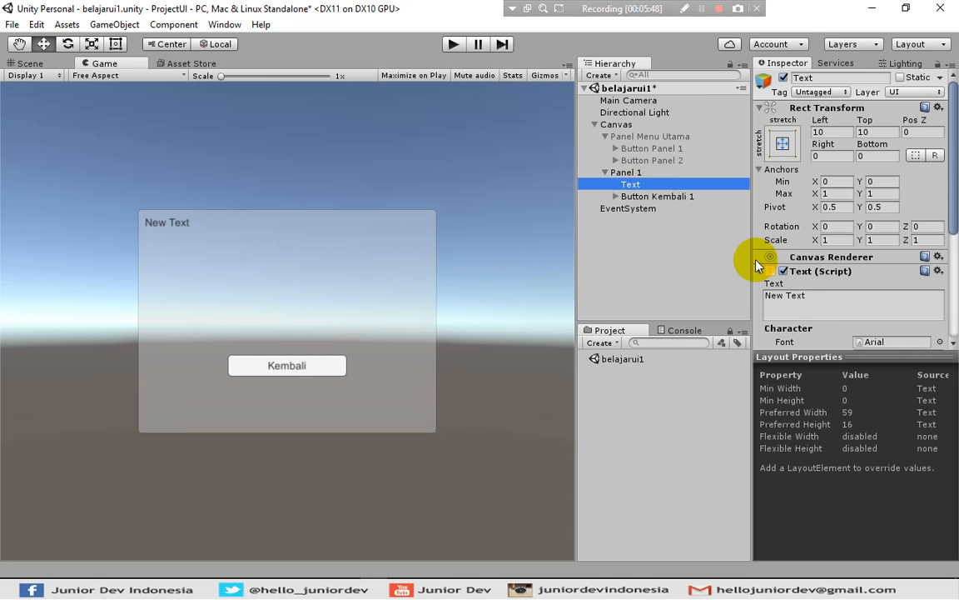
pyautogui.click(829, 301)
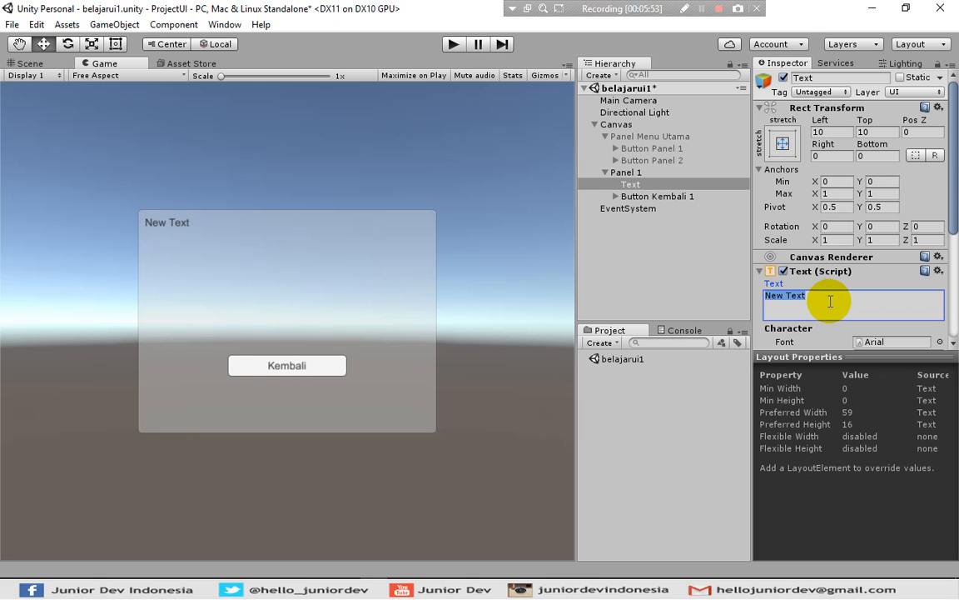
pyautogui.write('Ini adala')
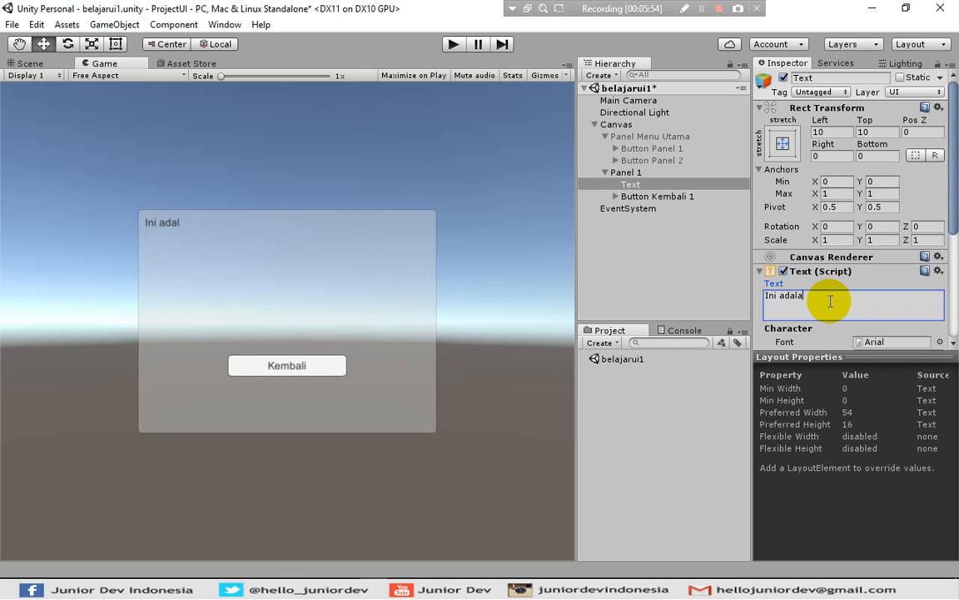
pyautogui.write('h teks di panel 1')
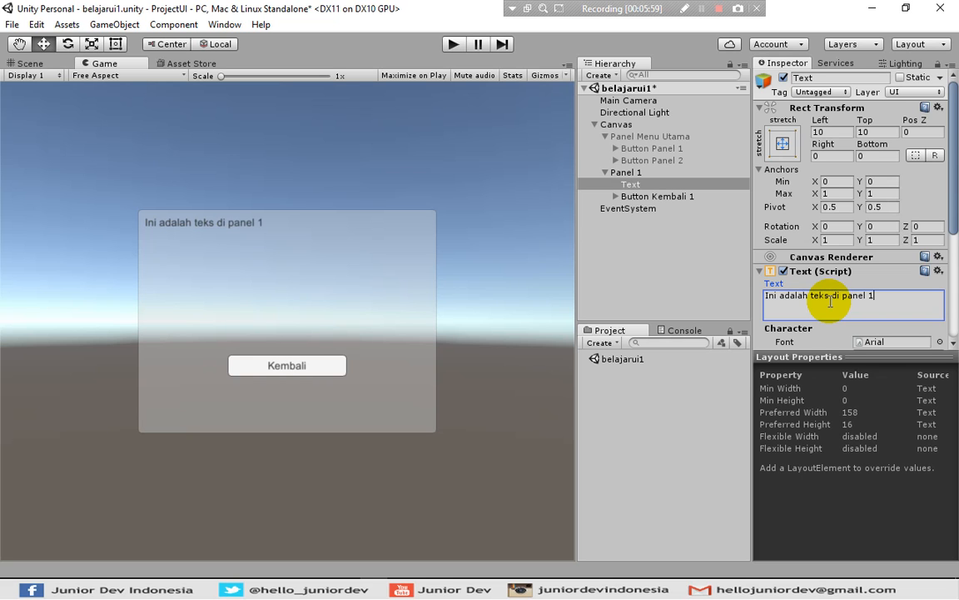
pyautogui.write('.')
# Copy the sentence in the Text object and paste it 15 times after itself to form a long paragraph.
pyautogui.hotkey('ctrl', 'a')
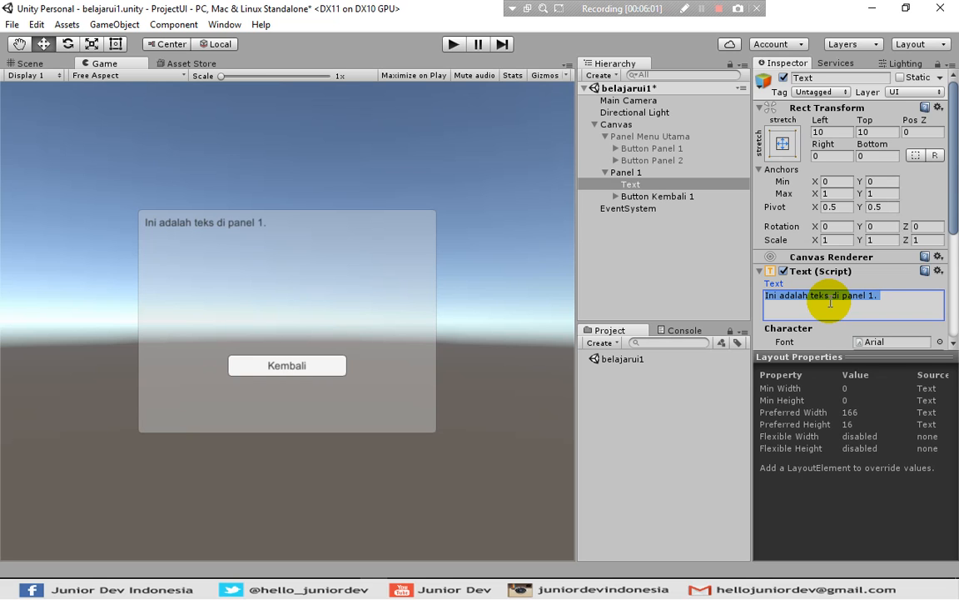
pyautogui.press('End')
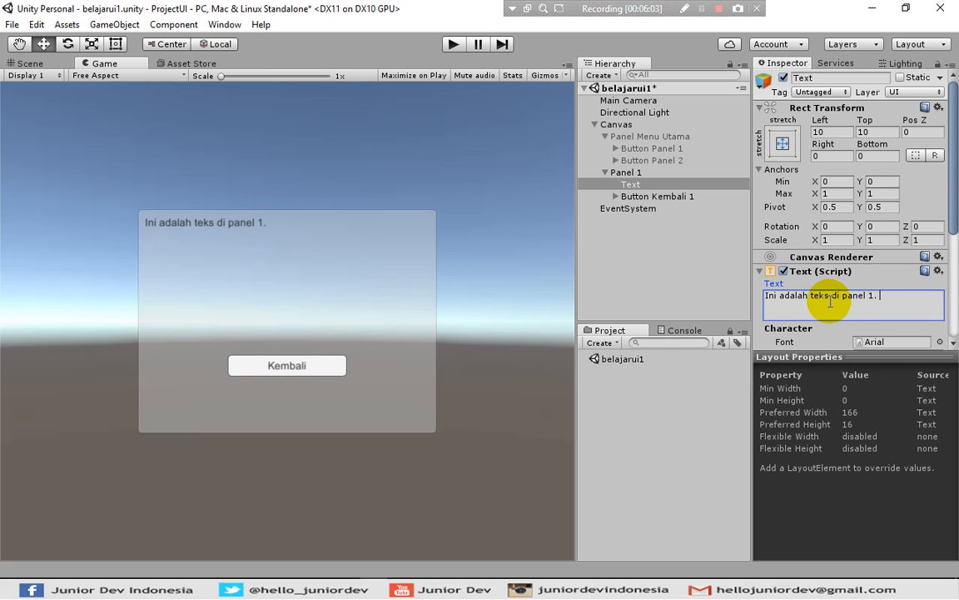
pyautogui.hotkey('ctrl', 'v')
pyautogui.hotkey('ctrl', 'v')
pyautogui.hotkey('ctrl', 'v')
pyautogui.hotkey('ctrl', 'v')
pyautogui.hotkey('ctrl', 'v')
pyautogui.hotkey('ctrl', 'v')
pyautogui.hotkey('ctrl', 'v')
pyautogui.hotkey('ctrl', 'v')
pyautogui.hotkey('ctrl', 'v')
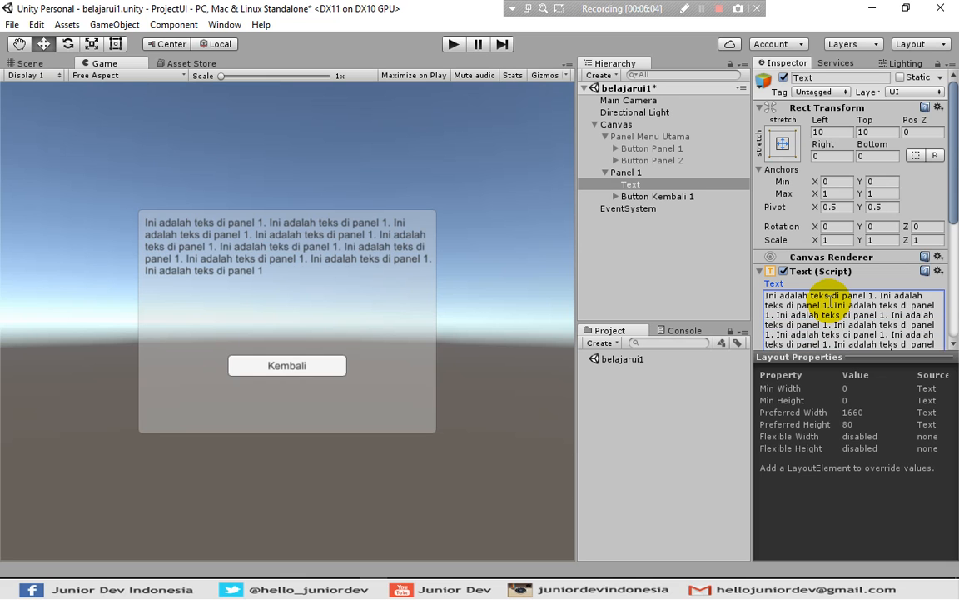
pyautogui.hotkey('ctrl', 'v')
pyautogui.hotkey('ctrl', 'v')
pyautogui.hotkey('ctrl', 'v')
pyautogui.hotkey('ctrl', 'v')
pyautogui.hotkey('ctrl', 'v')
pyautogui.hotkey('ctrl', 'v')
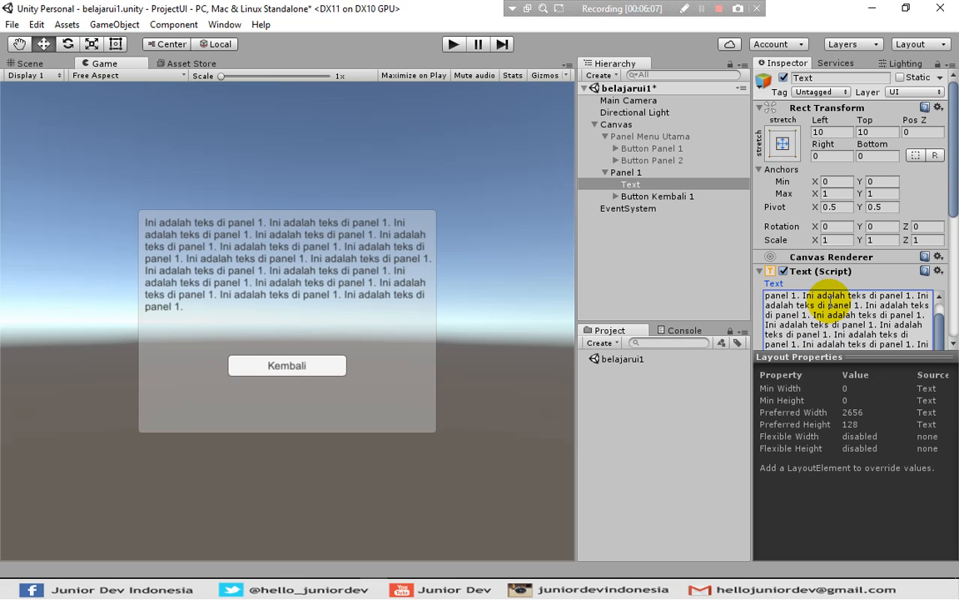
pyautogui.click(659, 236)
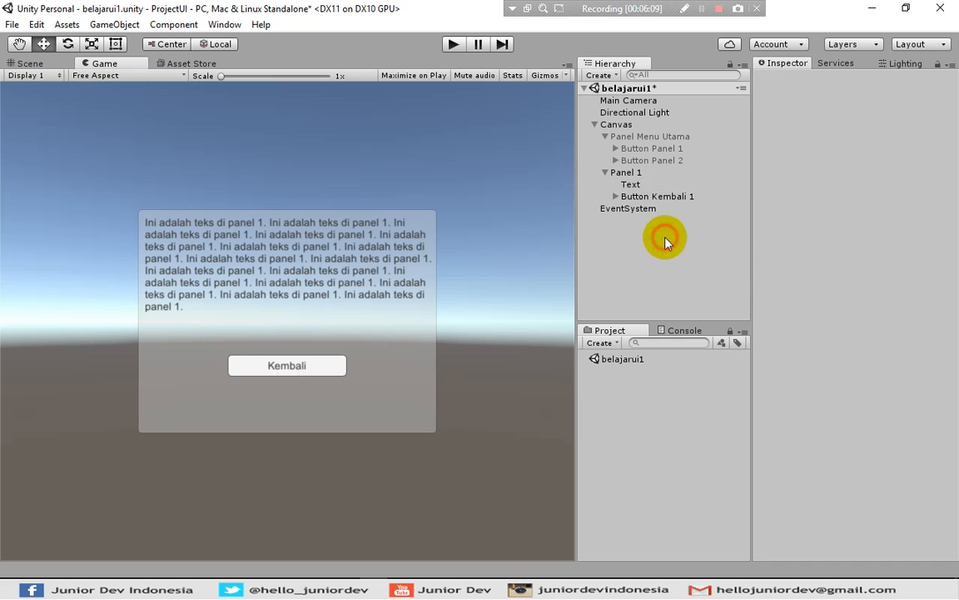
# Change Panel 1's Image color to a semi-transparent light blue.
pyautogui.click(637, 172)
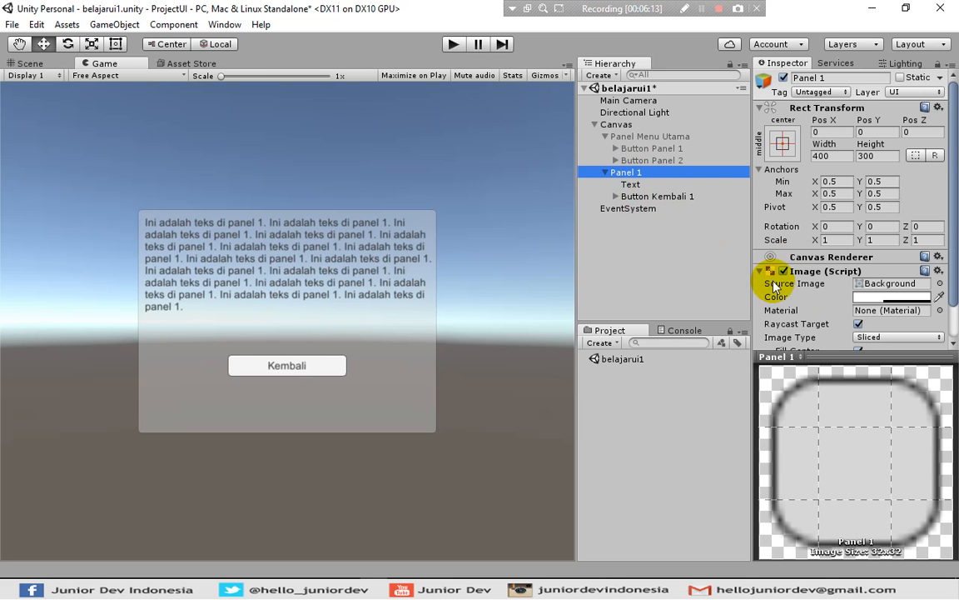
pyautogui.scroll(-2, 875, 308)
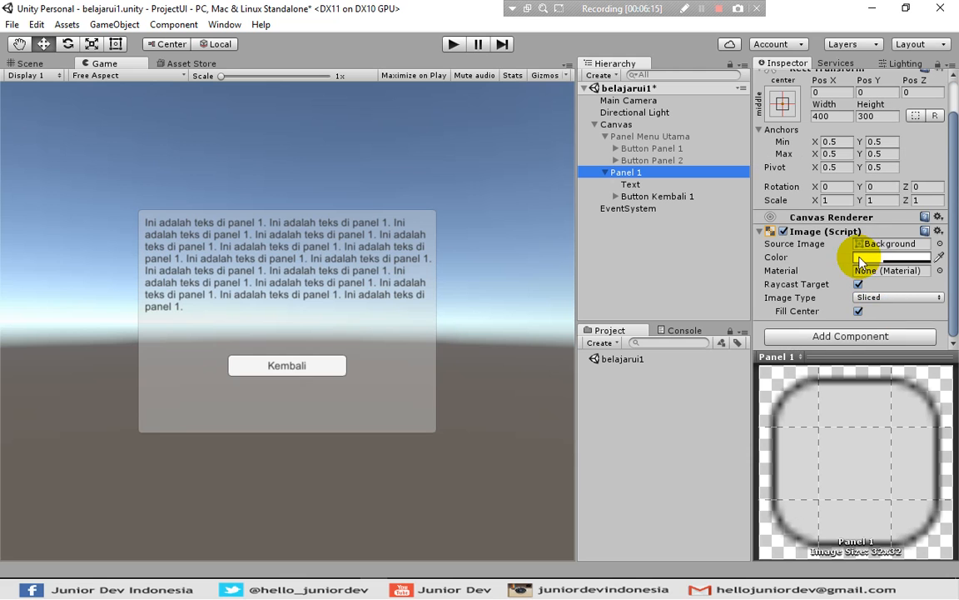
pyautogui.click(877, 258)
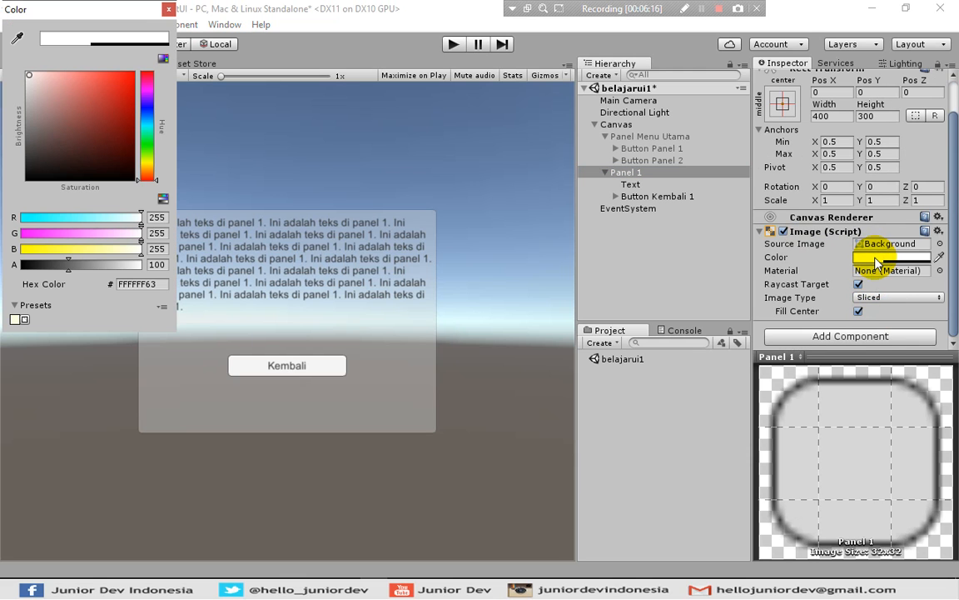
pyautogui.moveTo(139, 99); pyautogui.dragTo(150, 127)
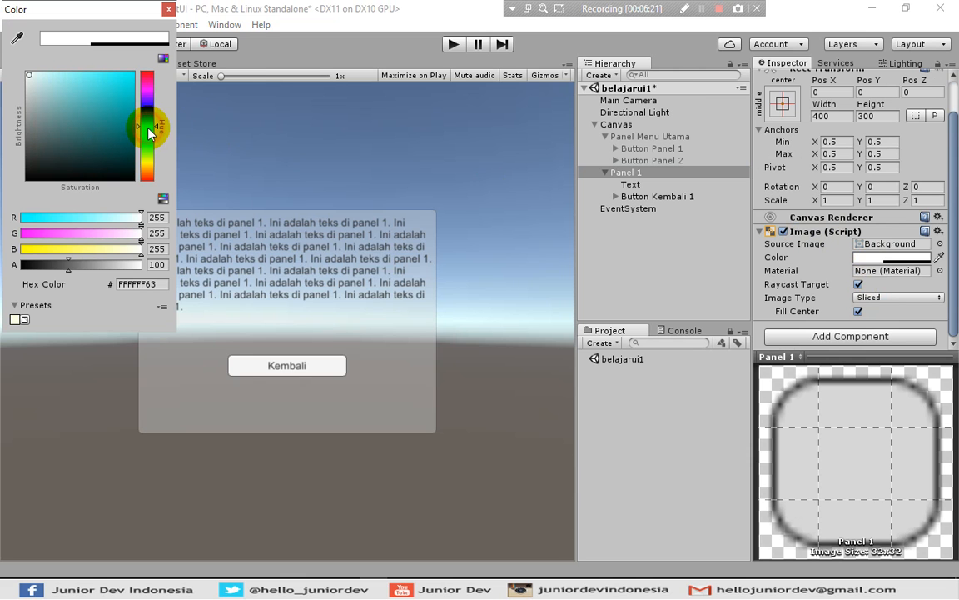
pyautogui.click(131, 112)
pyautogui.moveTo(131, 111); pyautogui.dragTo(119, 96)
pyautogui.moveTo(148, 129); pyautogui.dragTo(111, 80)
pyautogui.click(168, 9)
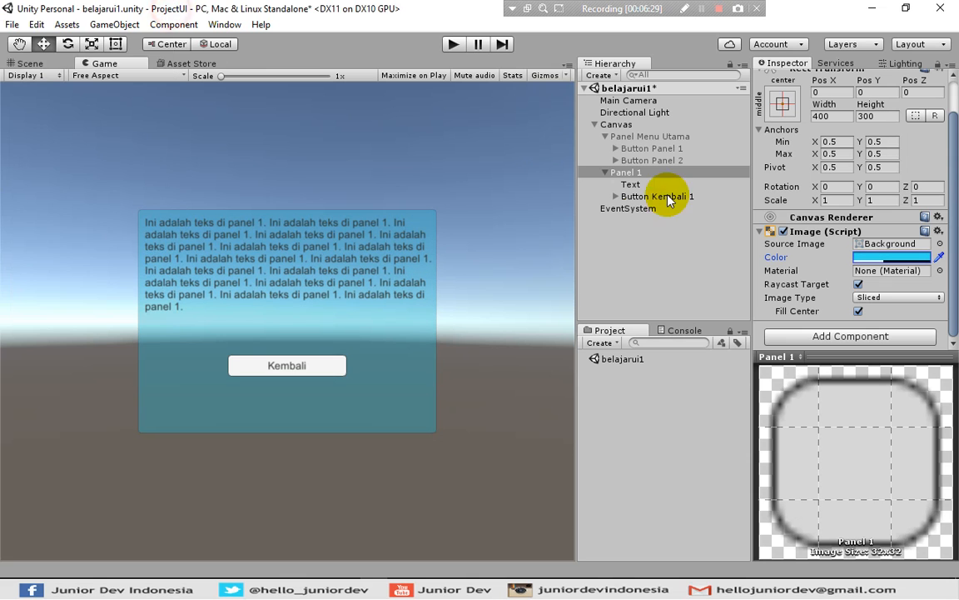
# Duplicate Panel 1 with its contents and rename the copy "Panel 2".
pyautogui.click(628, 249)
pyautogui.click(606, 172)
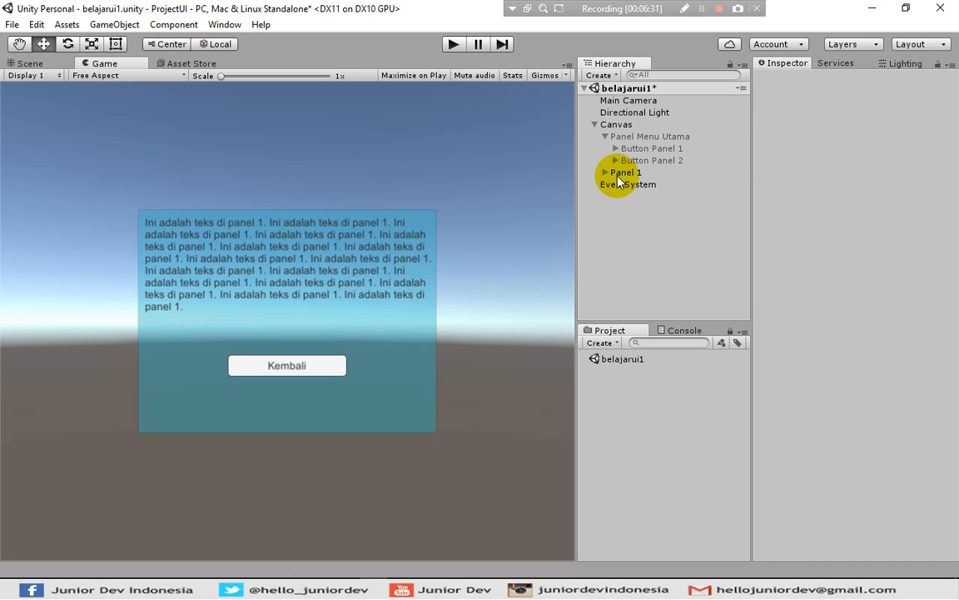
pyautogui.click(620, 176)
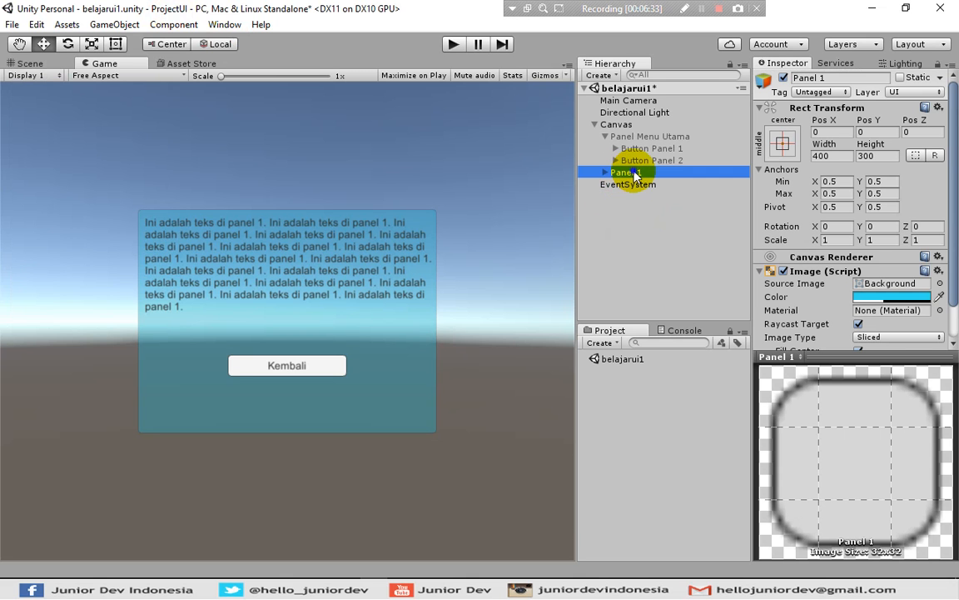
pyautogui.rightClick(635, 173)
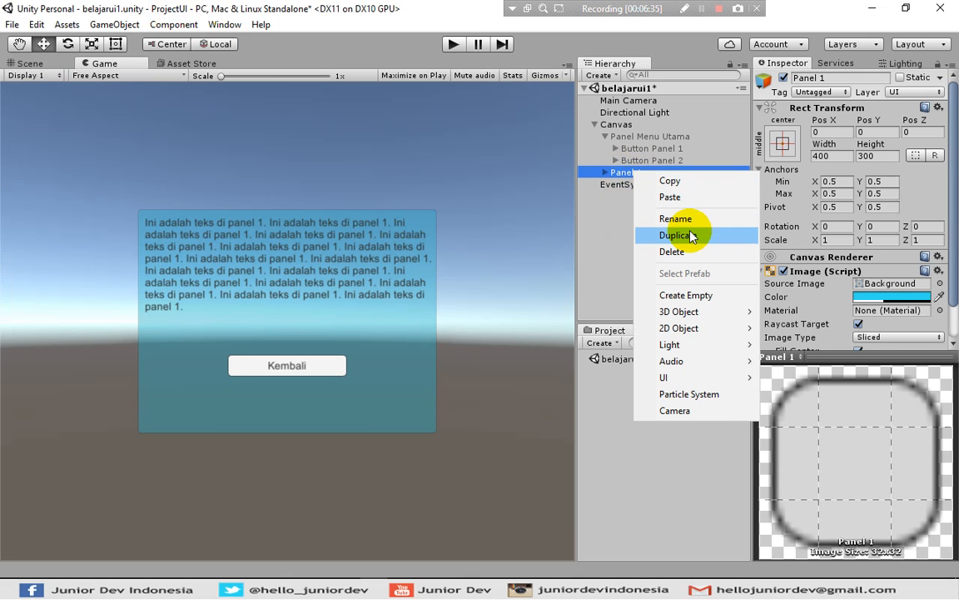
pyautogui.click(678, 235)
pyautogui.click(657, 232)
pyautogui.click(651, 184)
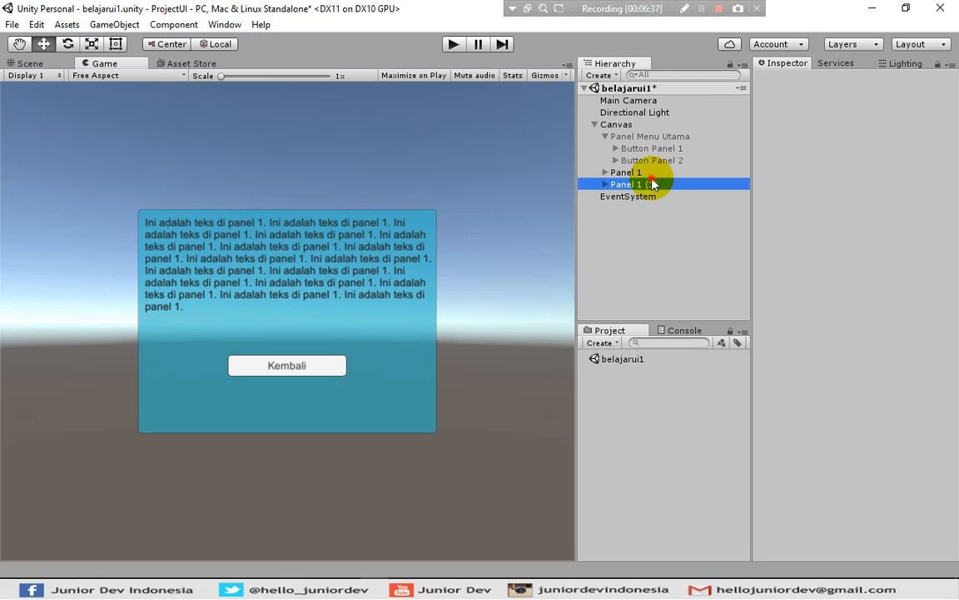
pyautogui.click(648, 184)
pyautogui.write('Panel 2')
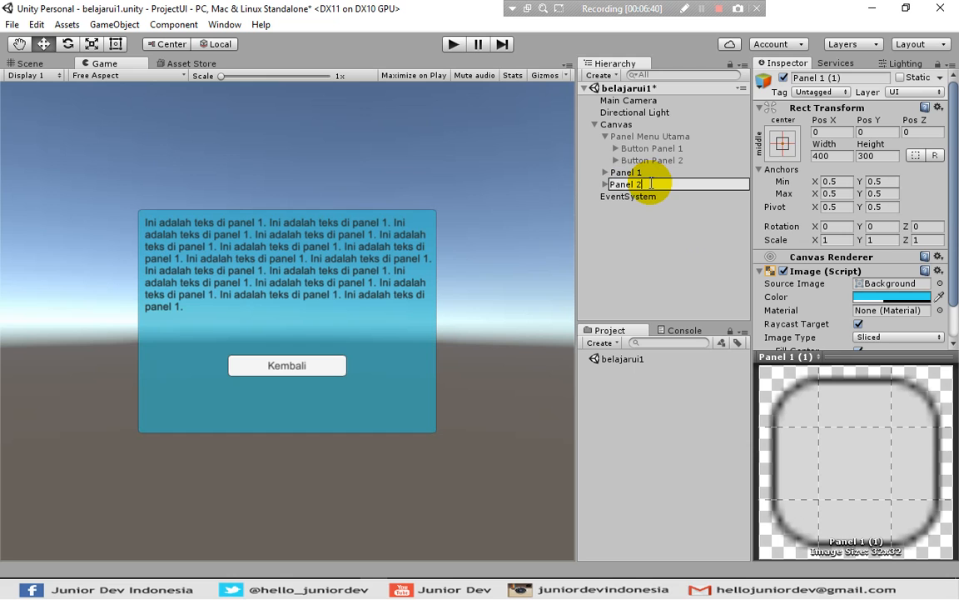
pyautogui.press('Return')
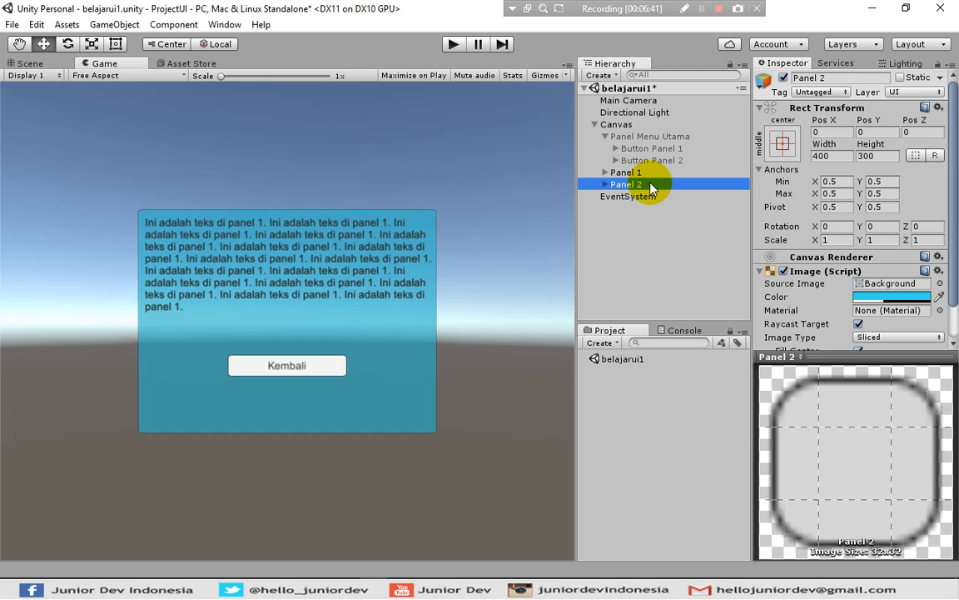
# Rename the Button Kembali 1 object inside Panel 2 to "Button Kembali 2".
pyautogui.click(605, 184)
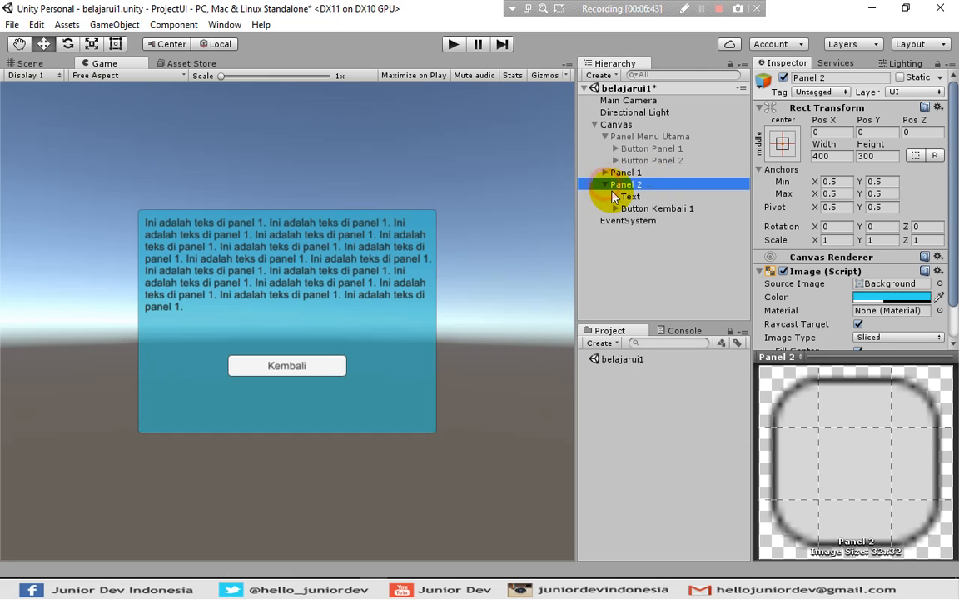
pyautogui.click(654, 211)
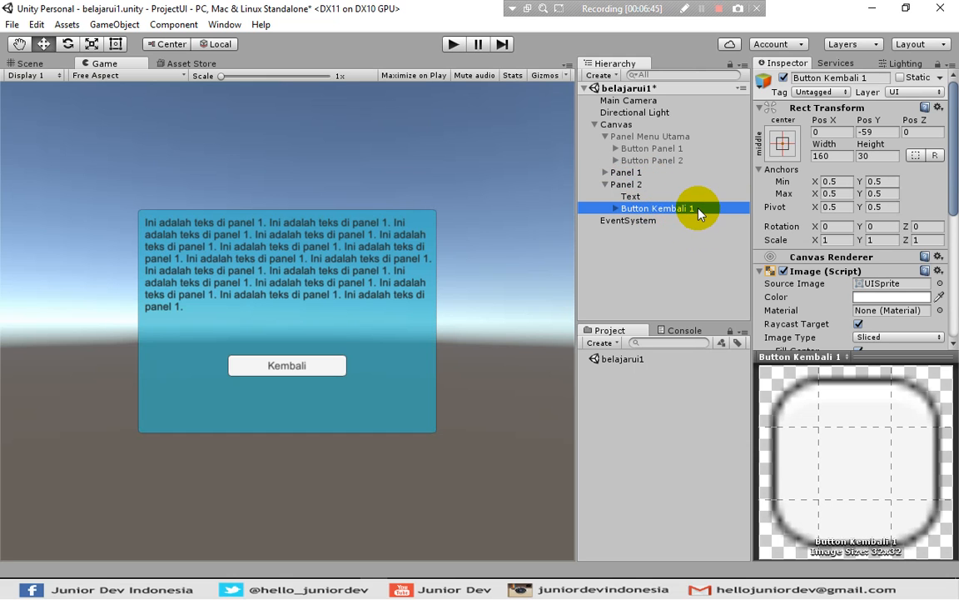
pyautogui.click(697, 210)
pyautogui.doubleClick(691, 208)
pyautogui.write('2')
pyautogui.press('Return')
pyautogui.click(706, 280)
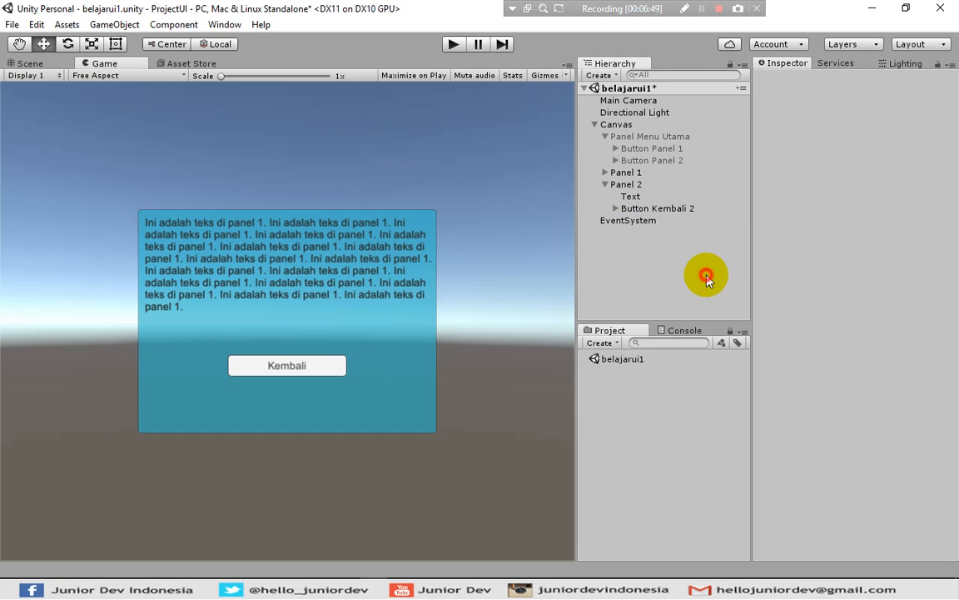
# Save the scene and deactivate Panel 1 under the Canvas.
pyautogui.hotkey('ctrl', 's')
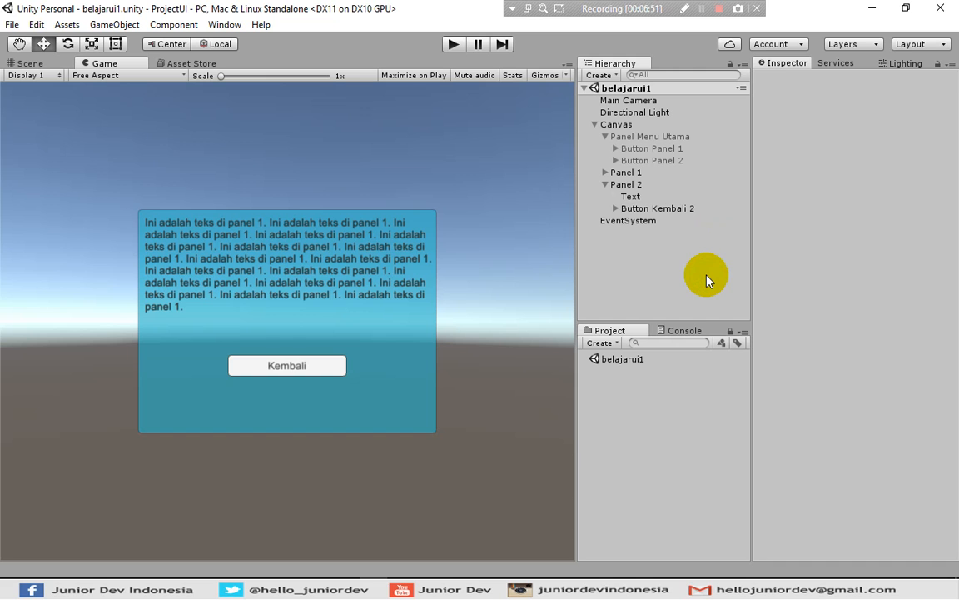
pyautogui.click(623, 172)
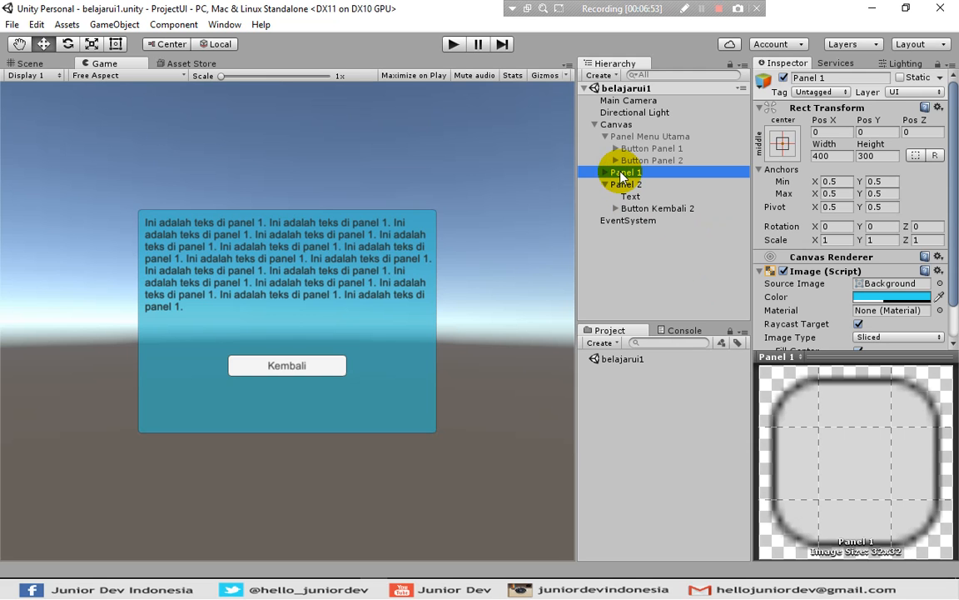
pyautogui.click(784, 77)
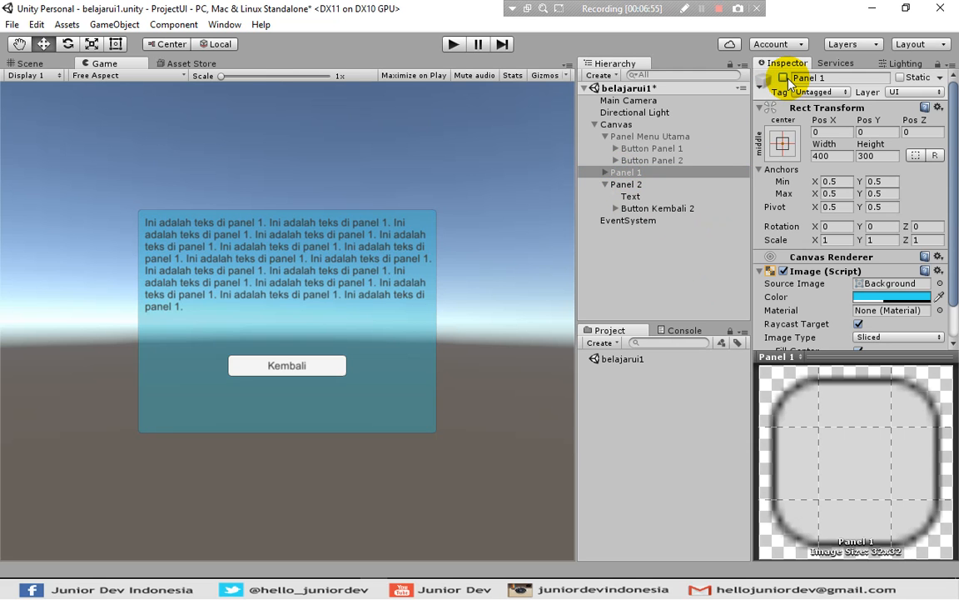
# Change the panel number to 2 in the first sentence of Panel 2's Text object.
pyautogui.click(620, 184)
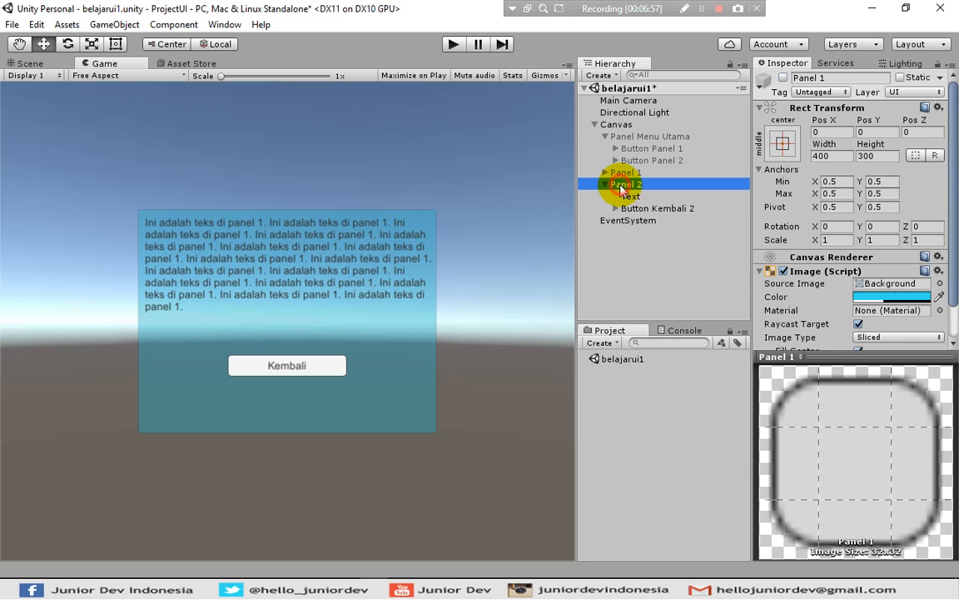
pyautogui.click(668, 209)
pyautogui.click(611, 184)
pyautogui.click(611, 196)
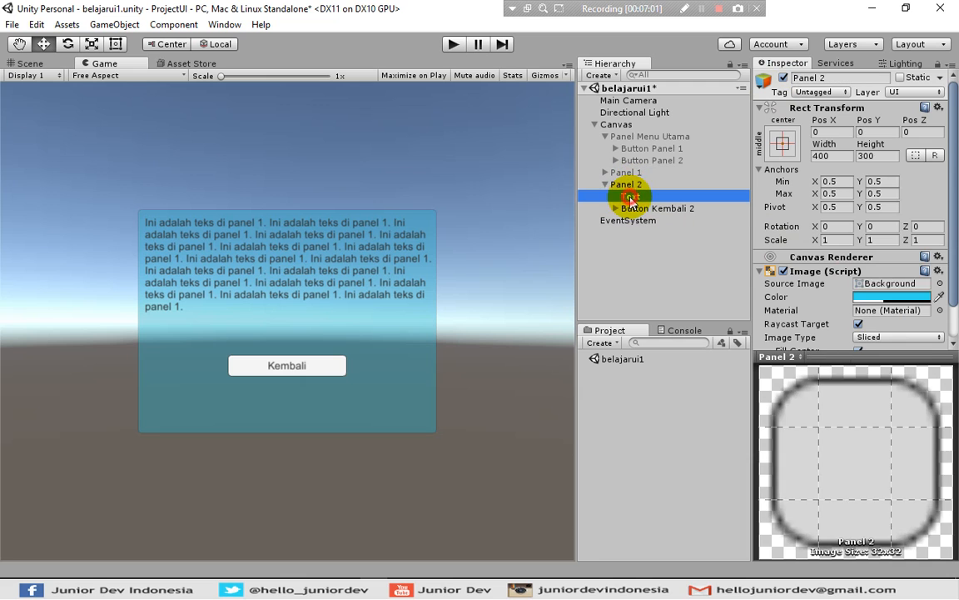
pyautogui.click(843, 299)
pyautogui.click(875, 296)
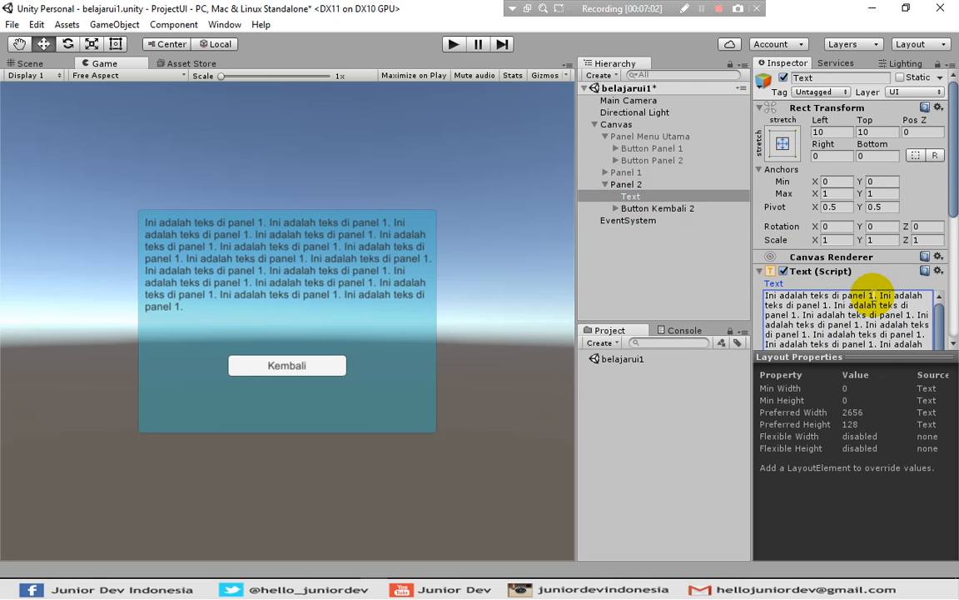
pyautogui.press('BackSpace')
pyautogui.write('2')
# Copy the sentence "Ini adalah teks di panel 2." and replace Panel 2's whole text with six repetitions of it.
pyautogui.hotkey('shift', 'Left')
pyautogui.hotkey('shift', 'Left')
pyautogui.hotkey('shift', 'Left')
pyautogui.hotkey('shift', 'Left')
pyautogui.hotkey('shift', 'Left')
pyautogui.hotkey('shift', 'Left')
pyautogui.hotkey('shift', 'Left')
pyautogui.hotkey('shift', 'Left')
pyautogui.hotkey('shift', 'Left')
pyautogui.hotkey('shift', 'Left')
pyautogui.hotkey('shift', 'Left')
pyautogui.hotkey('shift', 'Left')
pyautogui.hotkey('shift', 'Left')
pyautogui.hotkey('shift', 'Left')
pyautogui.hotkey('shift', 'Left')
pyautogui.hotkey('shift', 'Left')
pyautogui.hotkey('shift', 'Left')
pyautogui.hotkey('shift', 'Left')
pyautogui.hotkey('shift', 'Left')
pyautogui.hotkey('shift', 'Left')
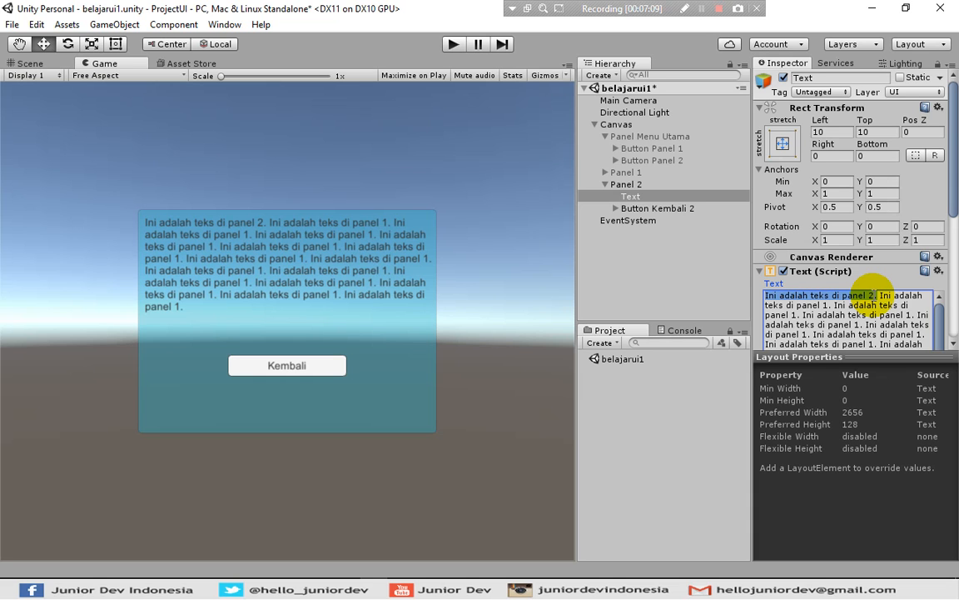
pyautogui.press('Right')
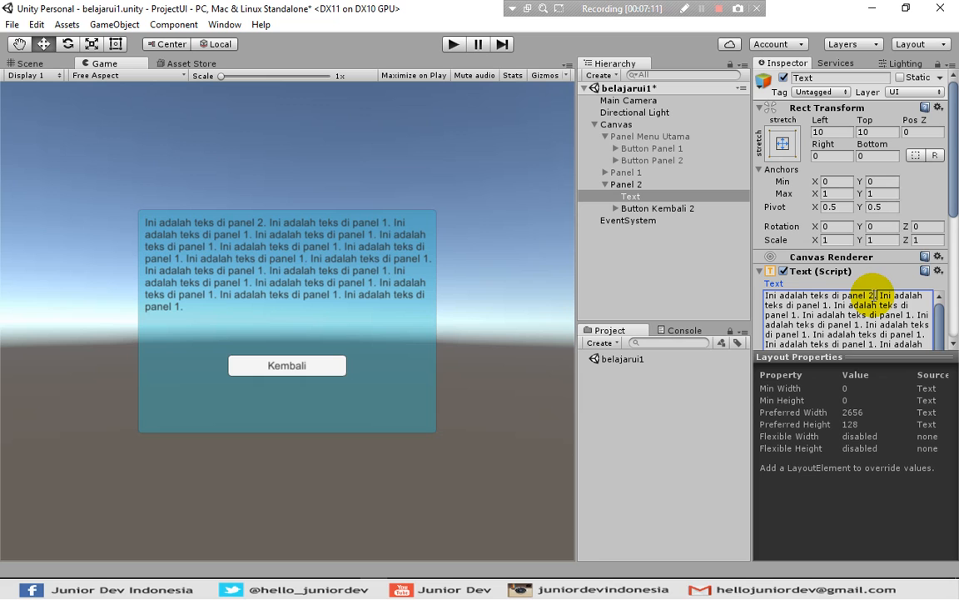
pyautogui.hotkey('ctrl', 'a')
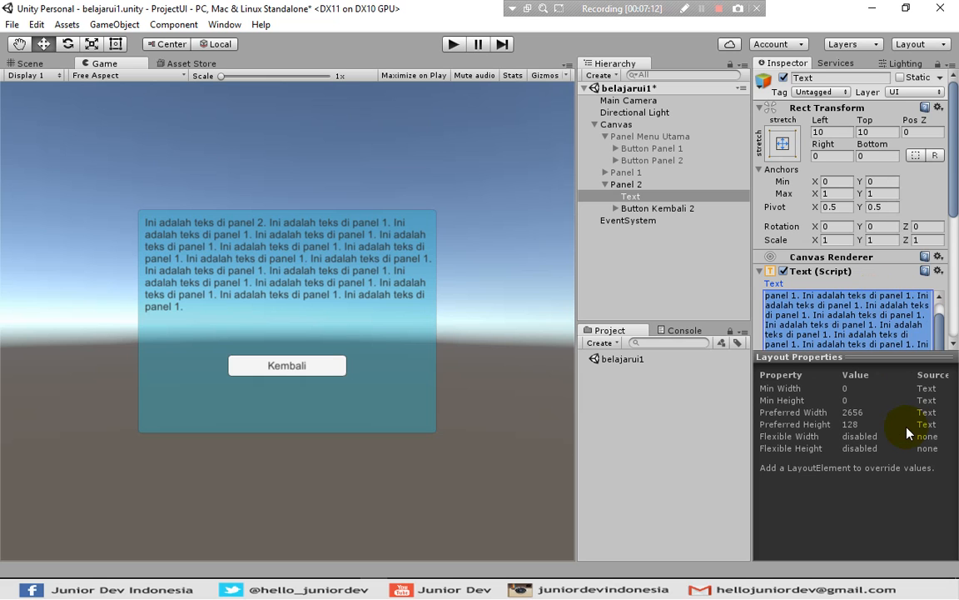
pyautogui.write('Ini adalah teks di panel 2.')
pyautogui.hotkey('ctrl', 'v')
pyautogui.hotkey('ctrl', 'v')
pyautogui.hotkey('ctrl', 'v')
pyautogui.hotkey('ctrl', 'v')
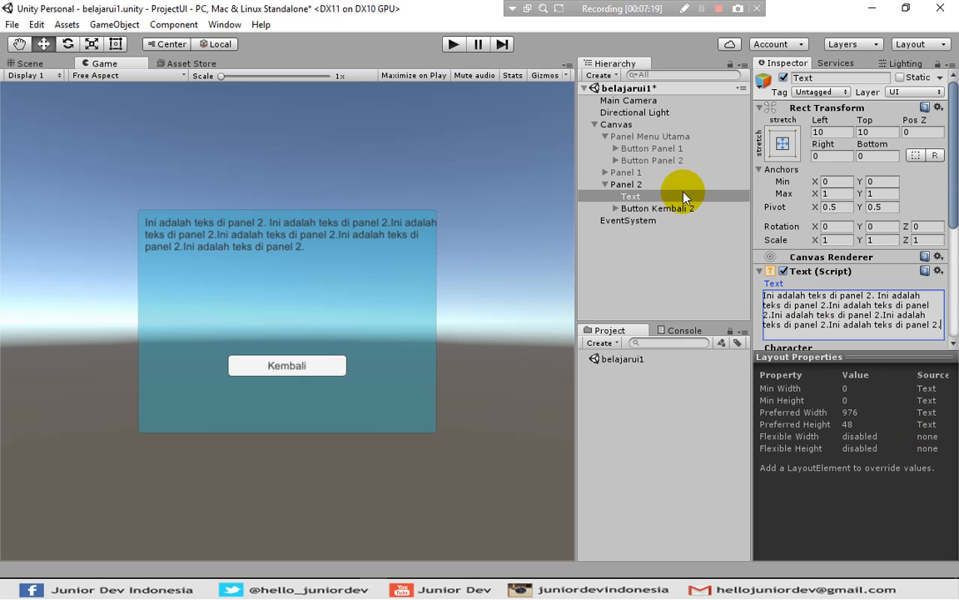
# Collapse and deactivate Panel 2, and activate Panel Menu Utama.
pyautogui.click(626, 184)
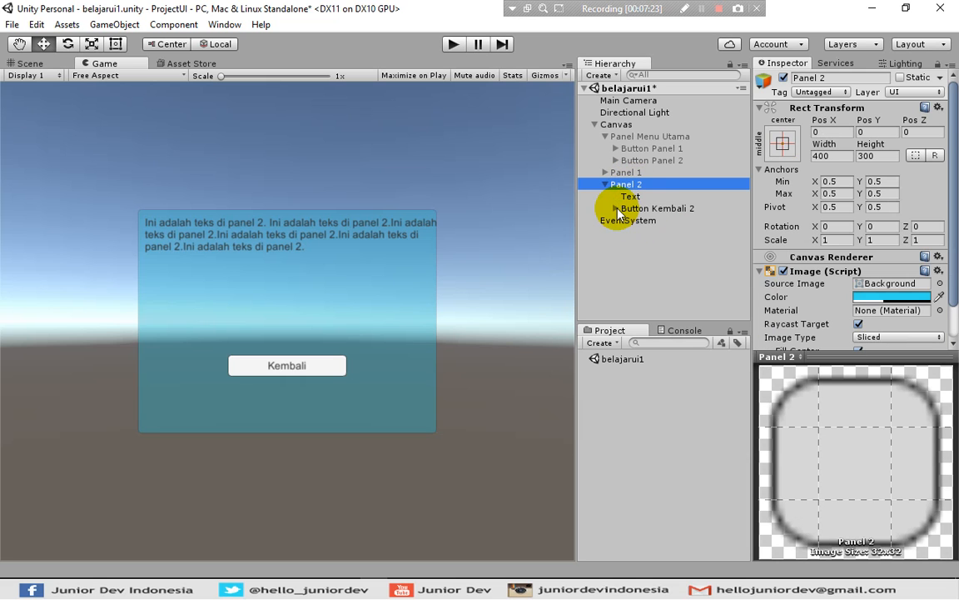
pyautogui.click(606, 184)
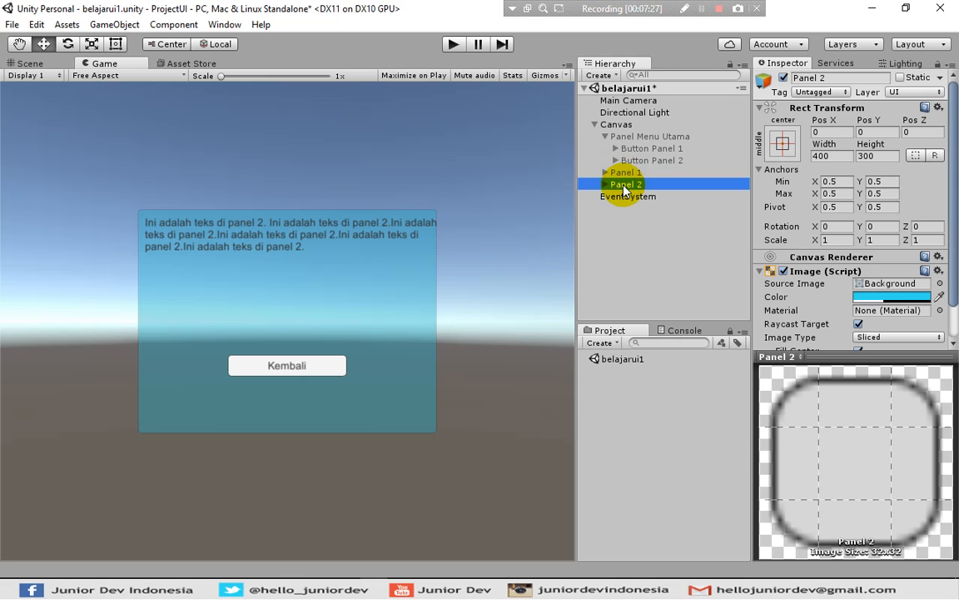
pyautogui.click(783, 77)
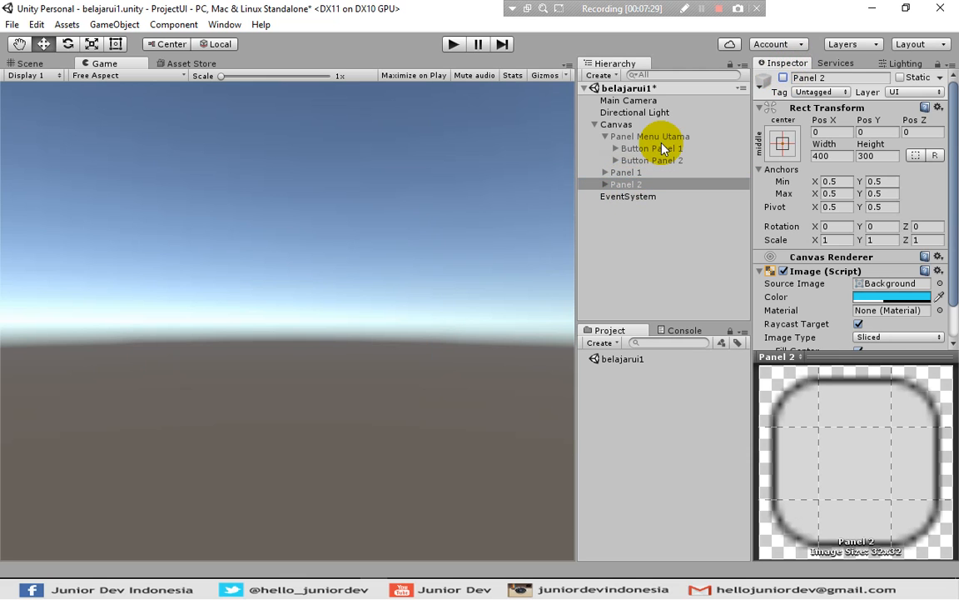
pyautogui.click(654, 136)
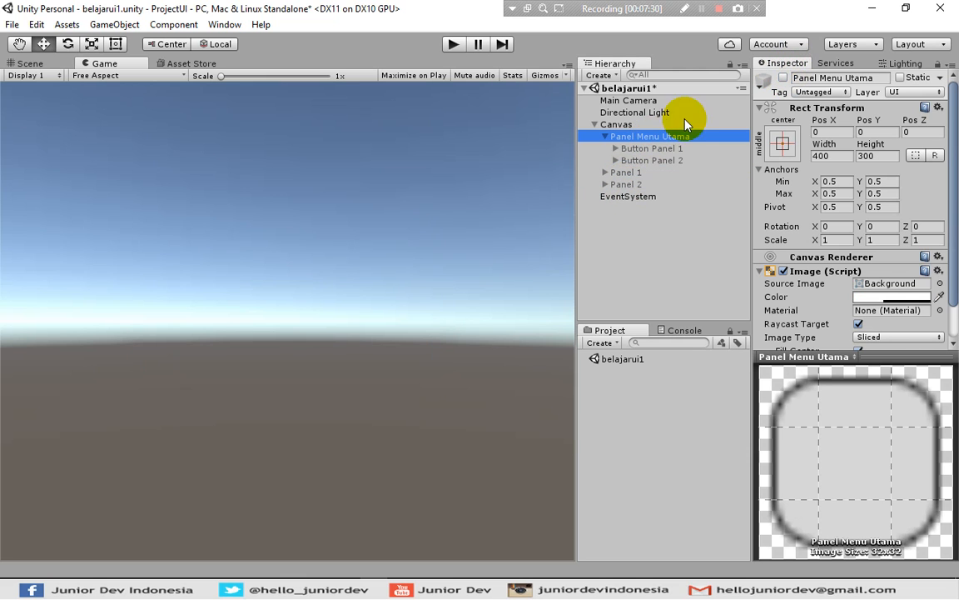
pyautogui.click(781, 78)
pyautogui.click(642, 261)
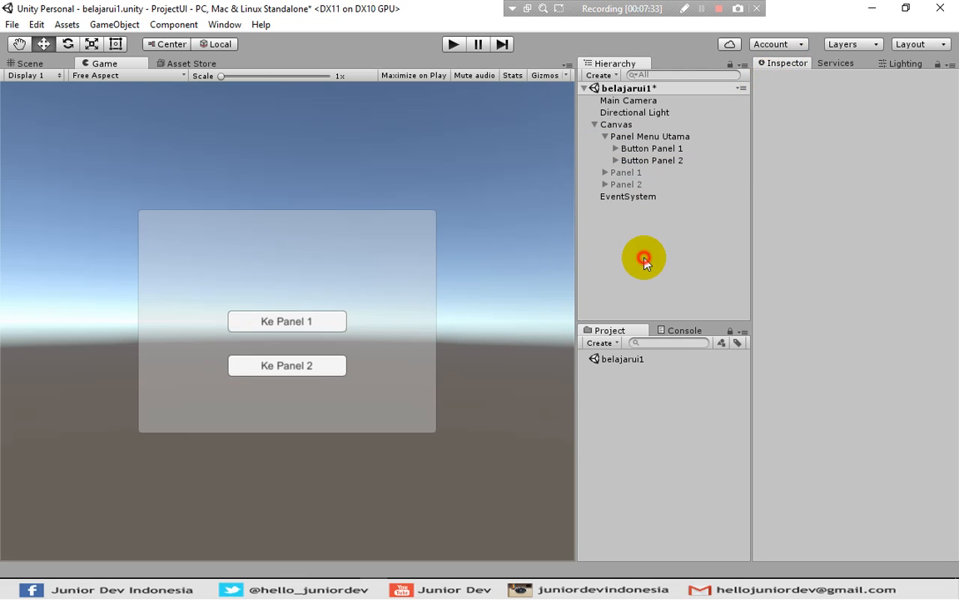
# Add a new C# script component named "PindahPanel" to Button Panel 1.
pyautogui.click(637, 150)
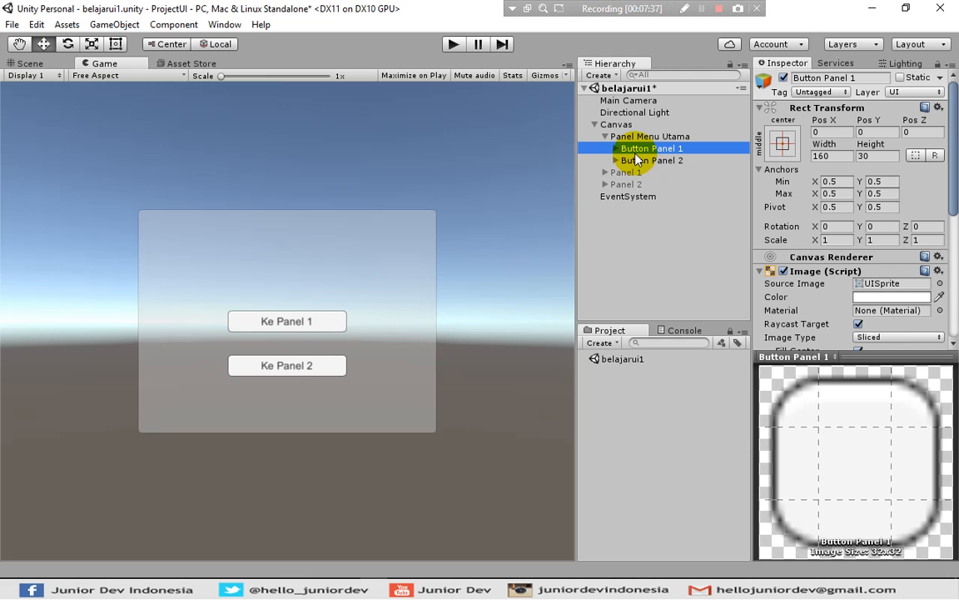
pyautogui.scroll(-5, 908, 237)
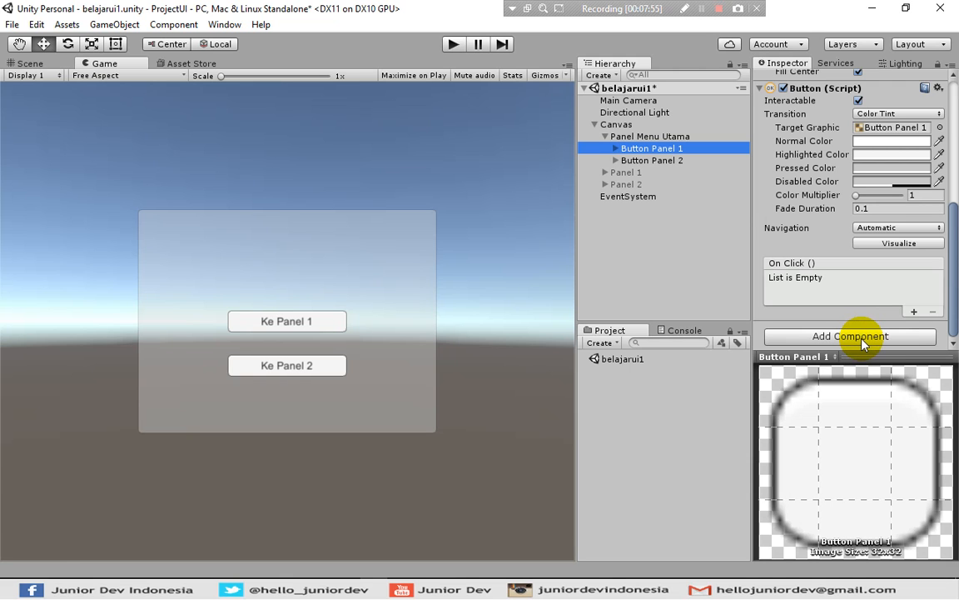
pyautogui.click(862, 336)
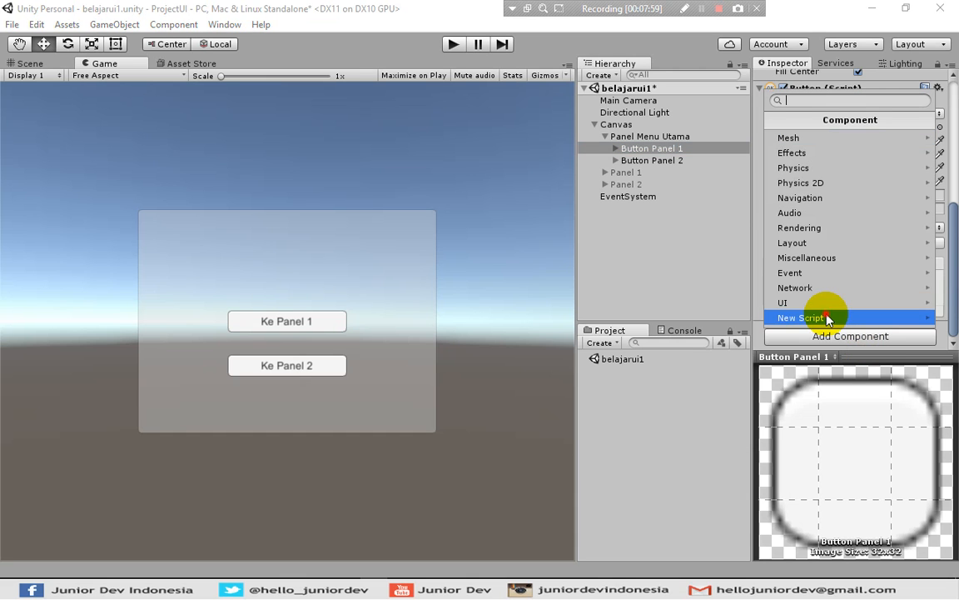
pyautogui.click(829, 317)
pyautogui.click(842, 151)
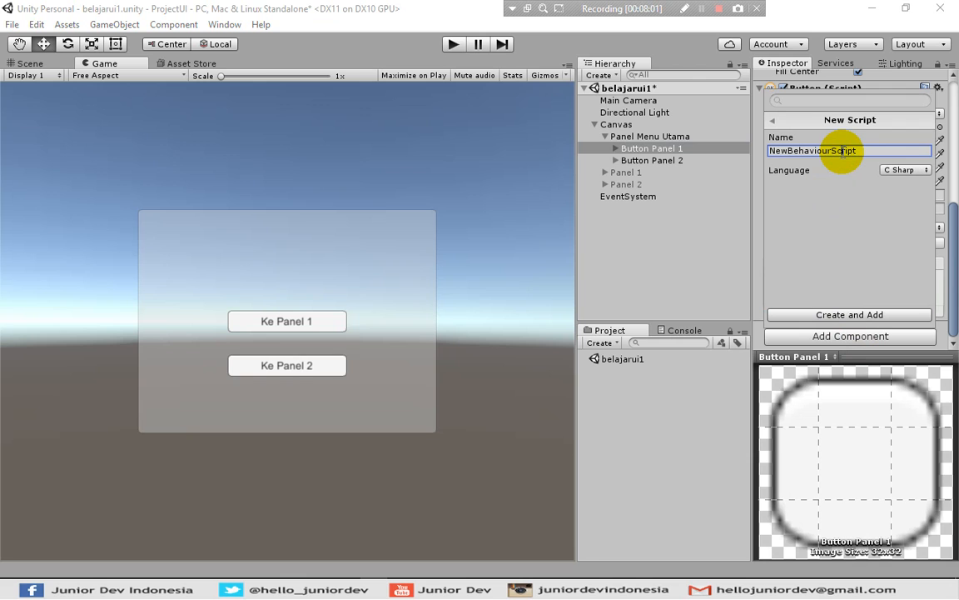
pyautogui.doubleClick(843, 151)
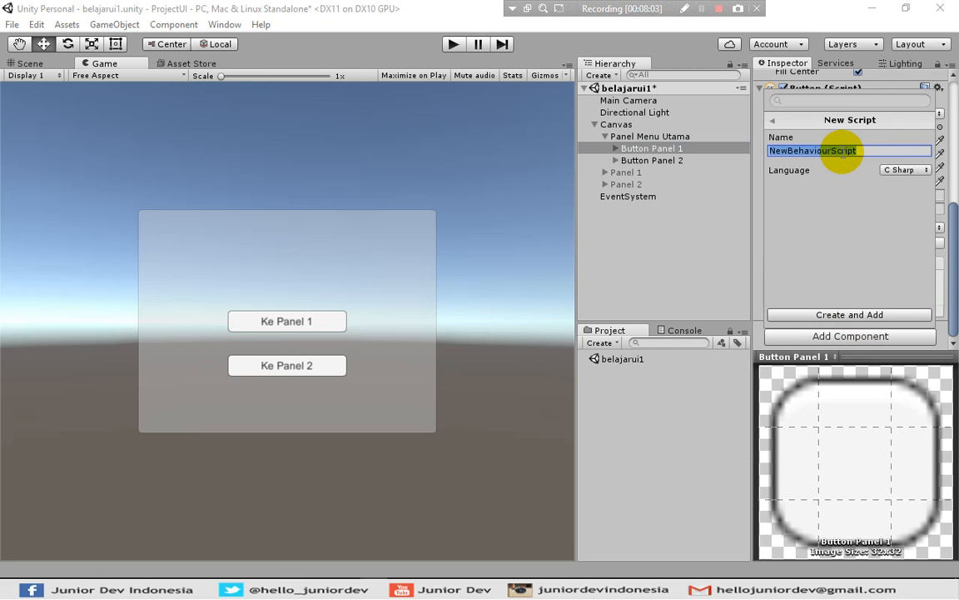
pyautogui.write('Pindah')
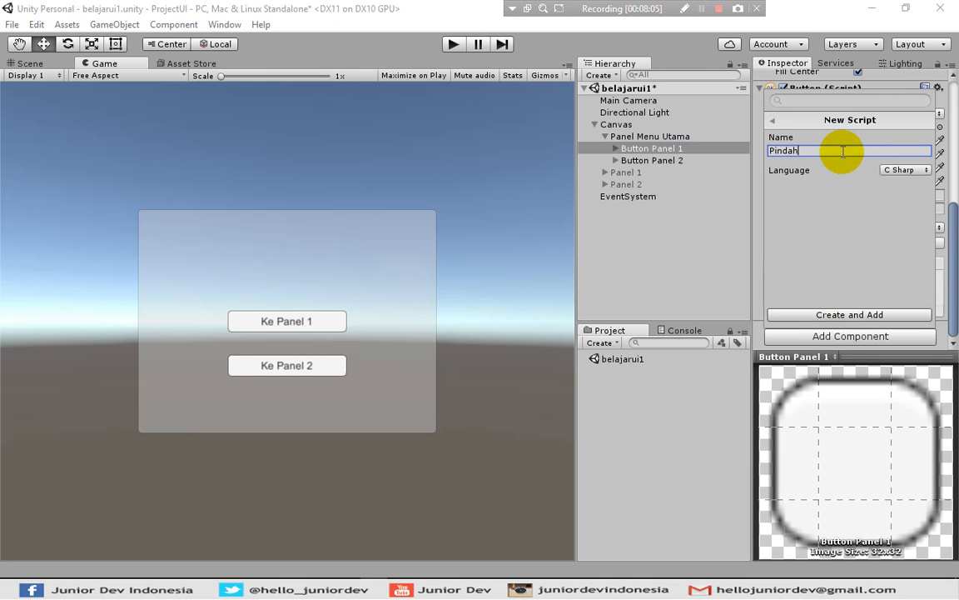
pyautogui.write('Panel')
pyautogui.click(841, 151)
pyautogui.press('Return')
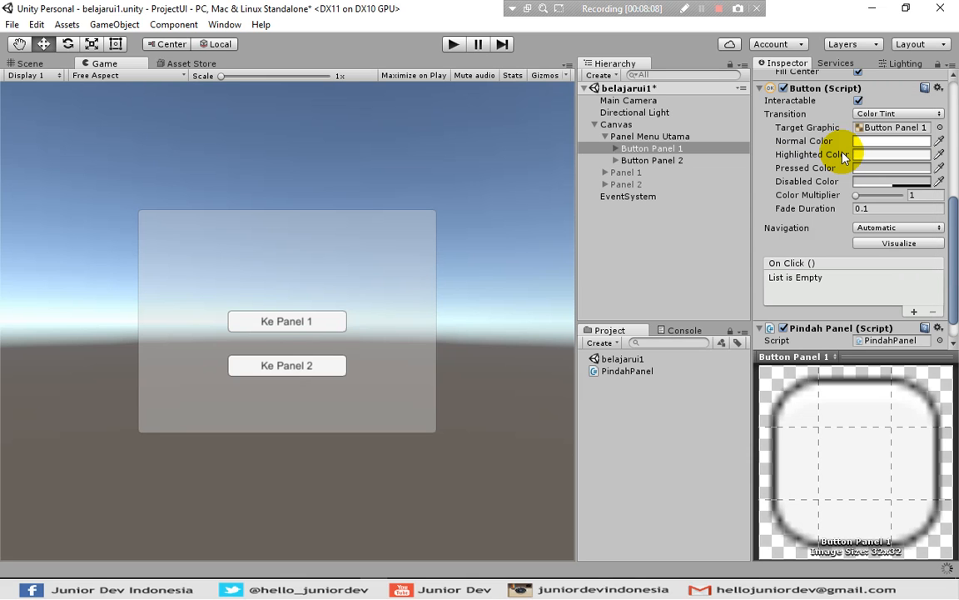
pyautogui.scroll(-1, 934, 263)
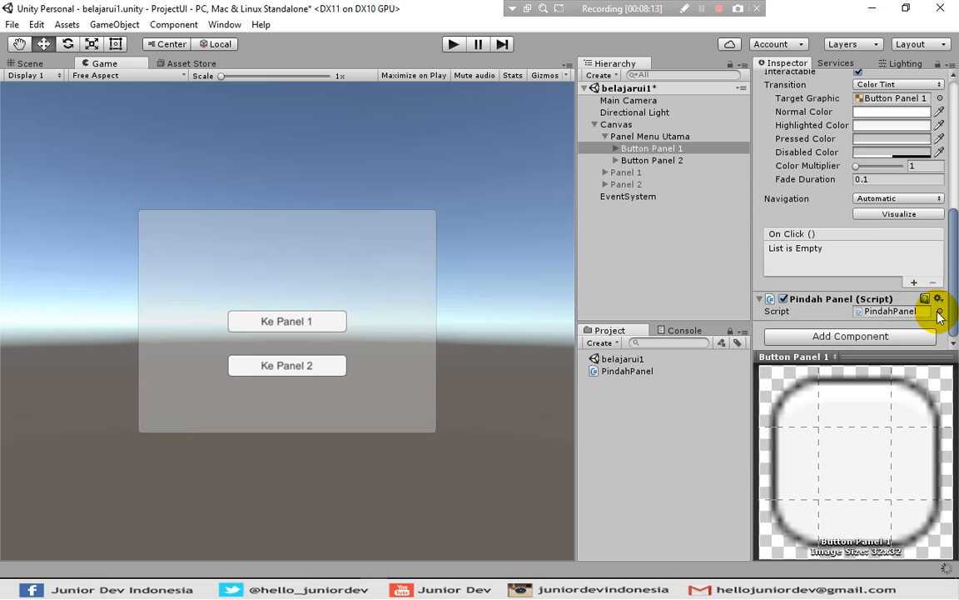
# Open the PindahPanel script asset in MonoDevelop for editing.
pyautogui.click(628, 372)
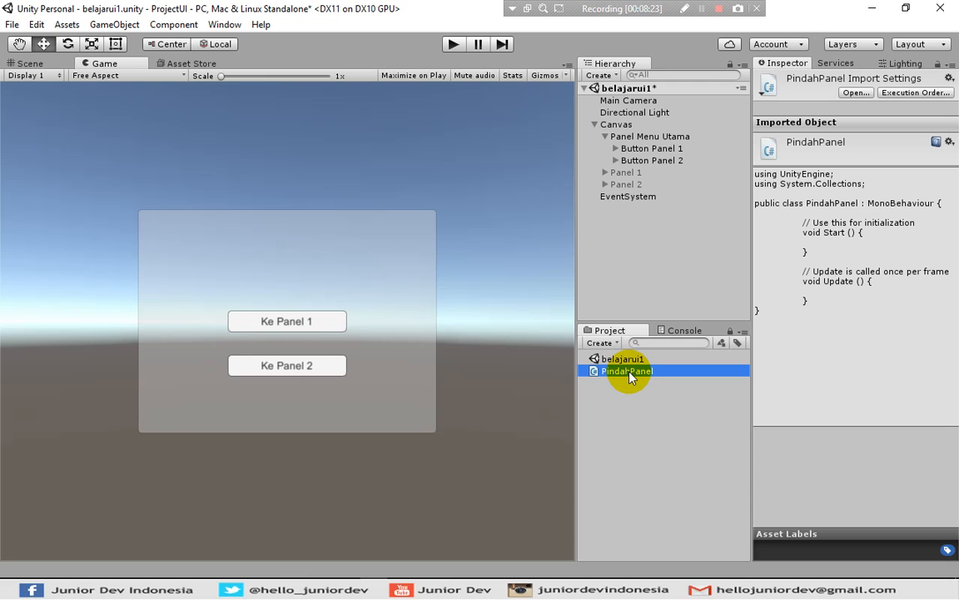
pyautogui.rightClick(628, 374)
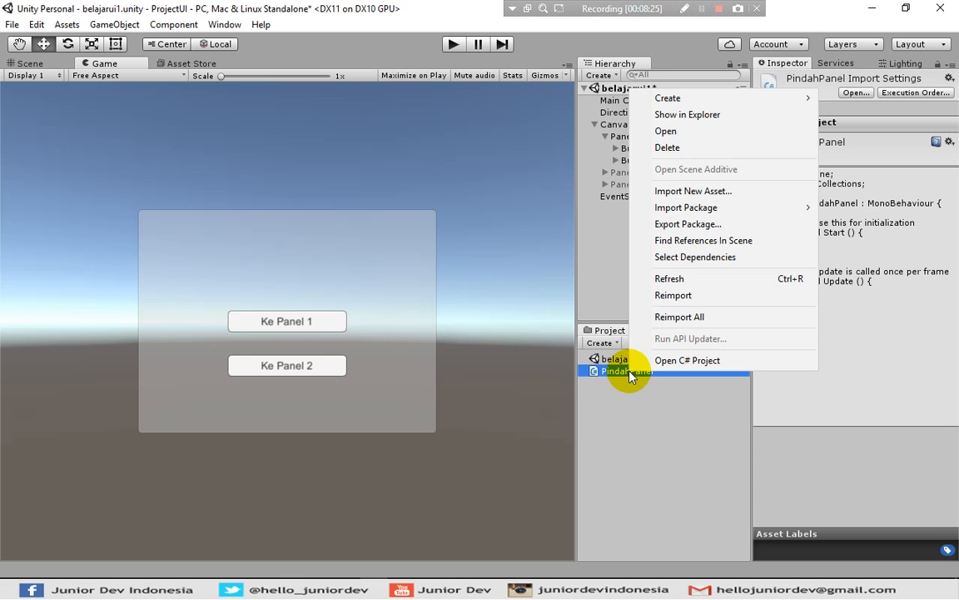
pyautogui.click(676, 133)
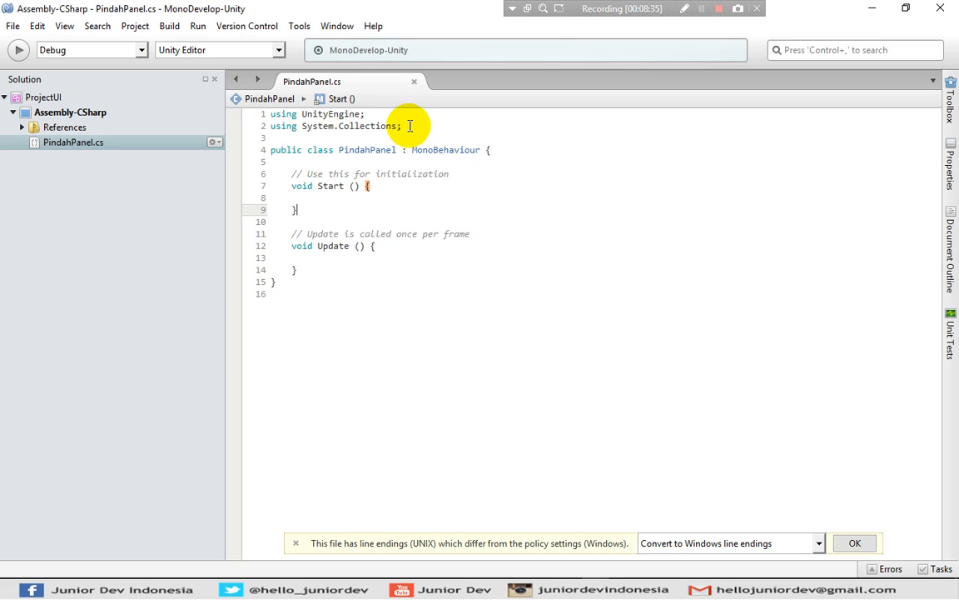
# Delete the default Start and Update methods with their comments from the PindahPanel class.
pyautogui.click(305, 270)
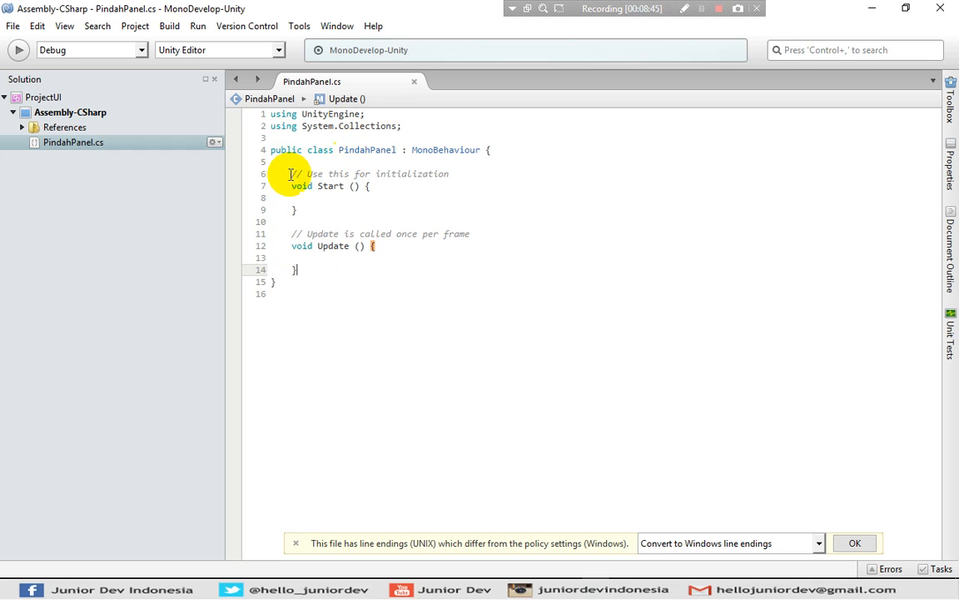
pyautogui.moveTo(292, 174); pyautogui.dragTo(312, 269)
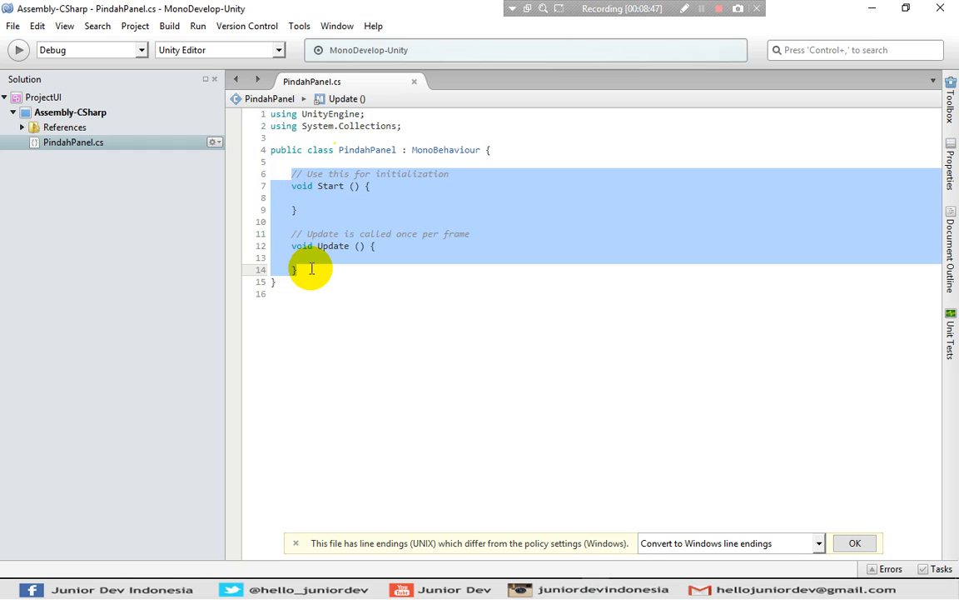
pyautogui.press('Delete')
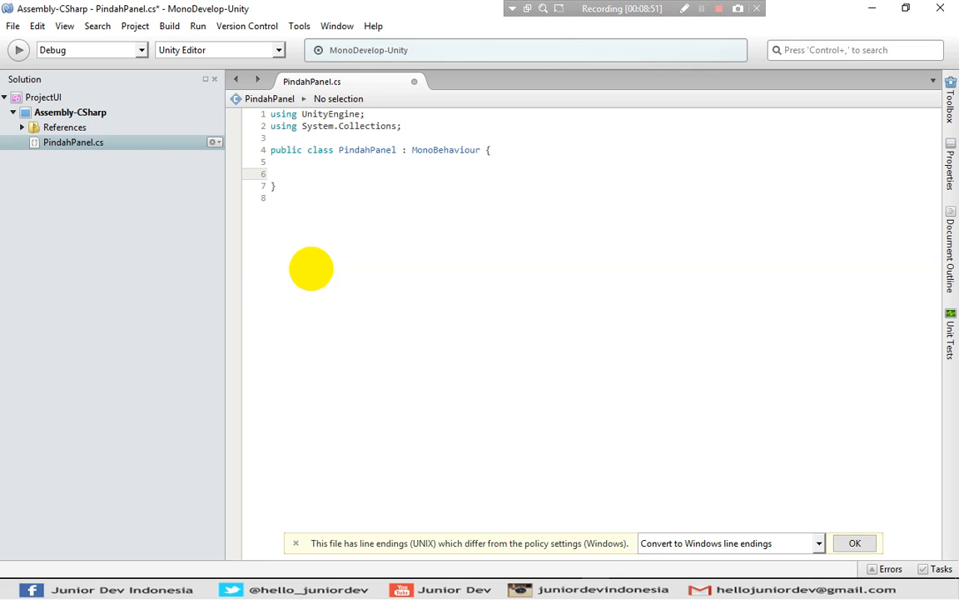
# Add the directive "using UnityEngine.UI;" below the System.Collections line.
pyautogui.click(418, 125)
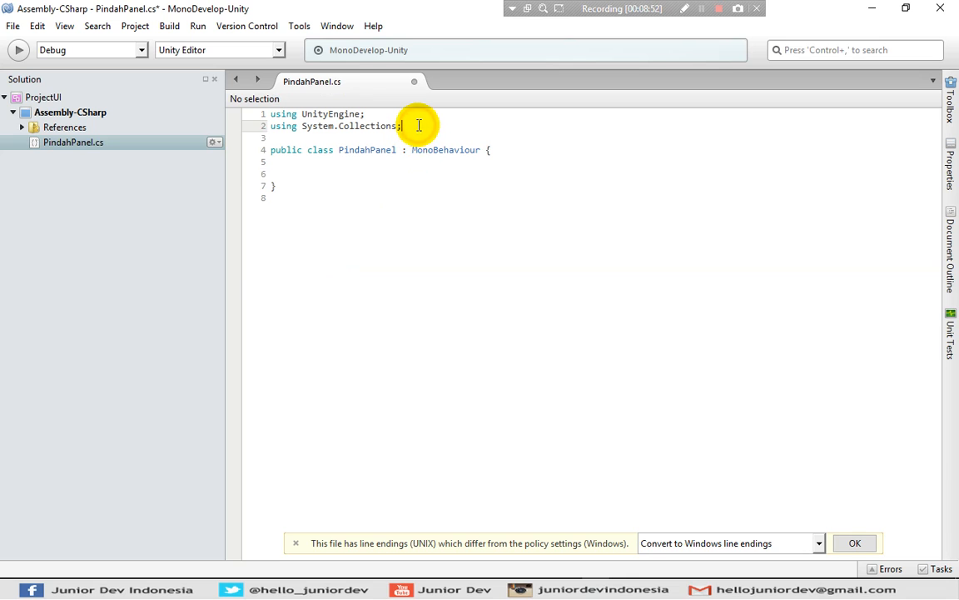
pyautogui.press('Return')
pyautogui.write('using ')
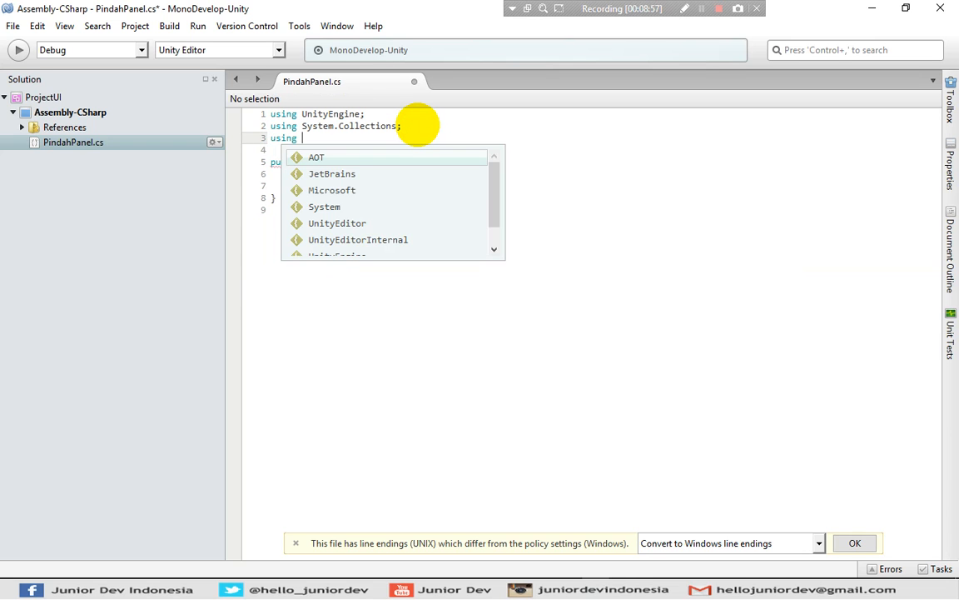
pyautogui.write('Unity')
pyautogui.press('Down')
pyautogui.press('Down')
pyautogui.press('Return')
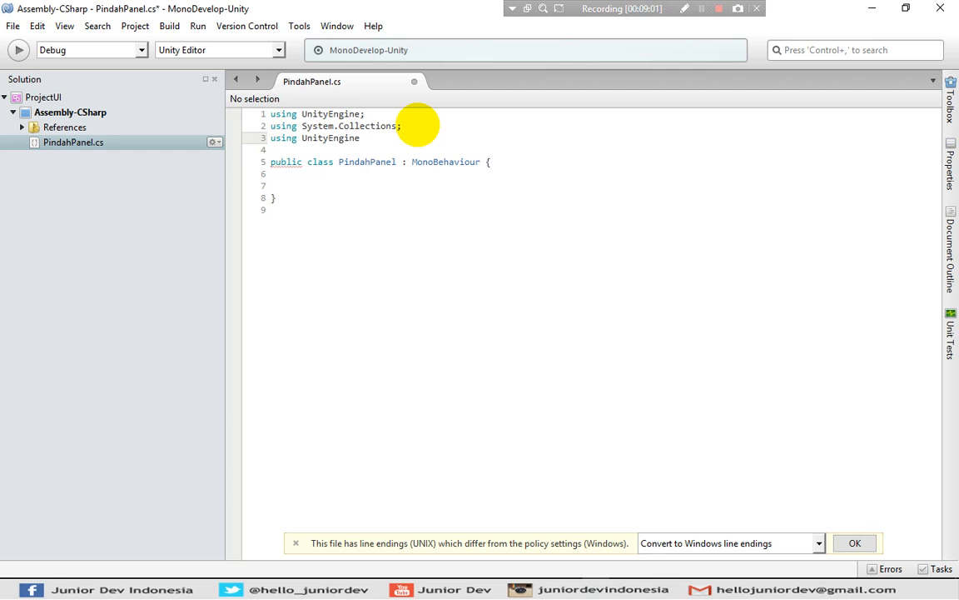
pyautogui.write('.UI')
pyautogui.press('Return')
pyautogui.write(';')
# Declare a public GameObject variable named PanelAwal inside the PindahPanel class.
pyautogui.click(393, 181)
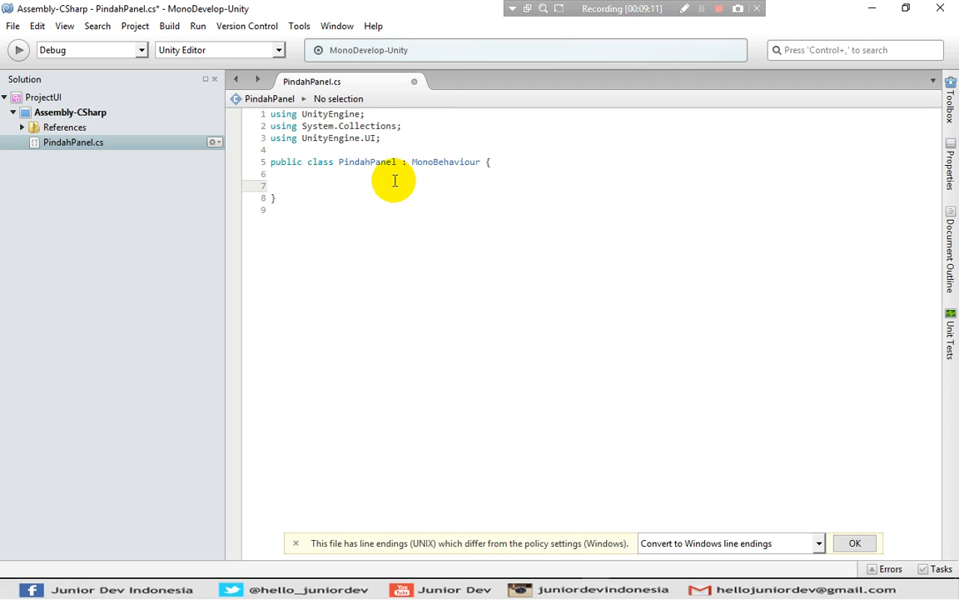
pyautogui.write('pub')
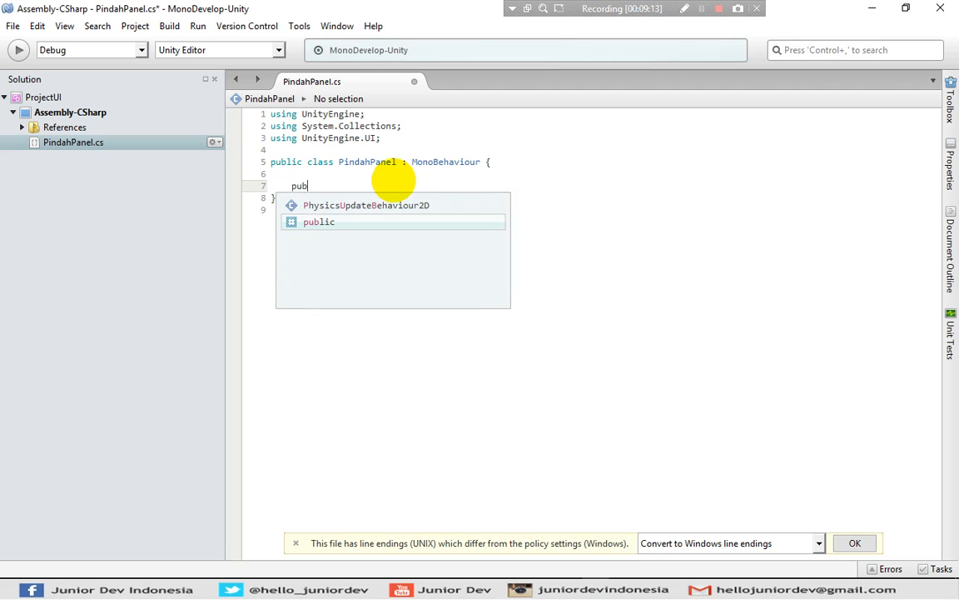
pyautogui.write('lic')
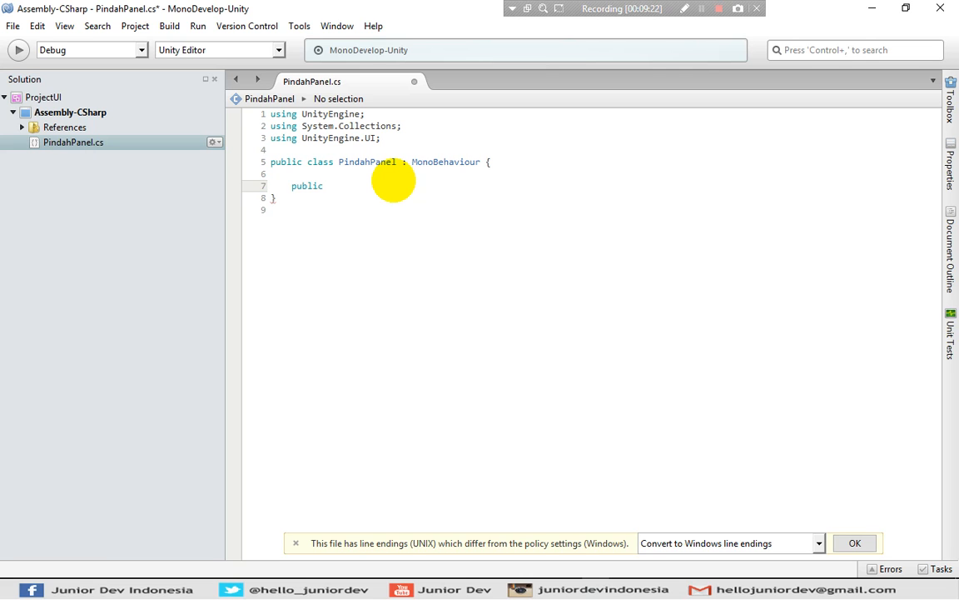
pyautogui.write('Game')
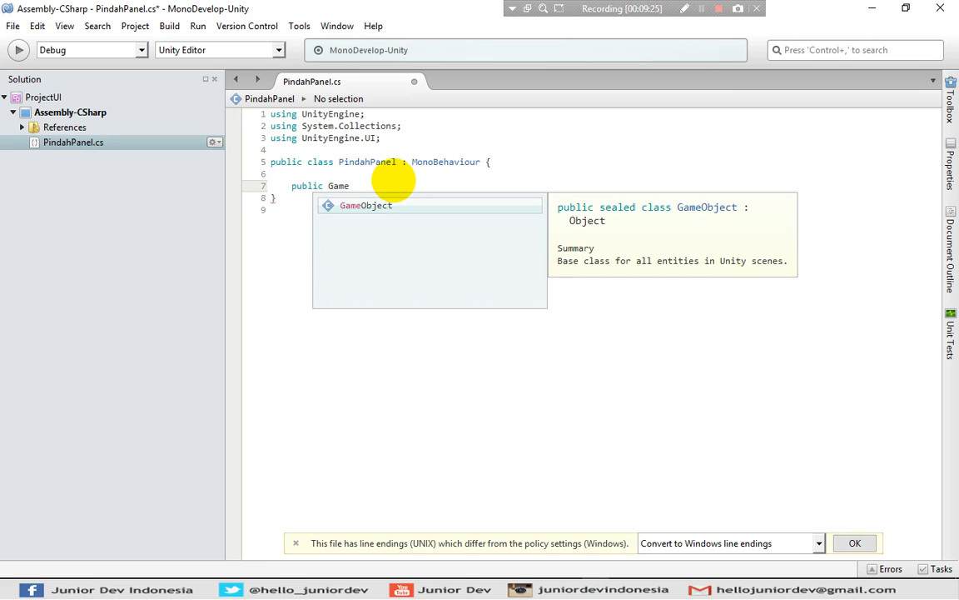
pyautogui.press('Return')
pyautogui.write('PanelAwal')
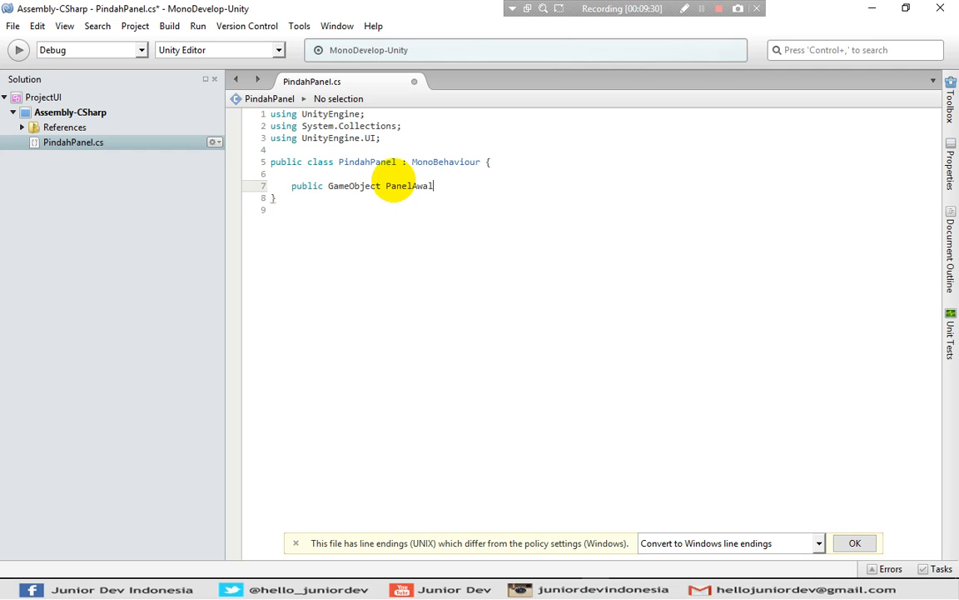
pyautogui.press('Return')
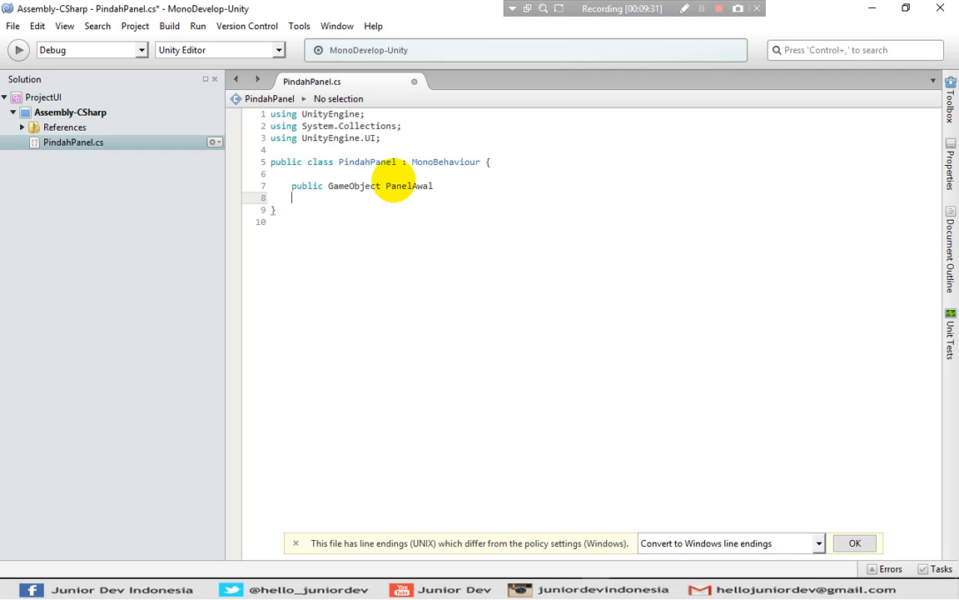
# Declare a public GameObject variable PanelTujuan below PanelAwal, ending both declarations with semicolons.
pyautogui.write('public GameObject')
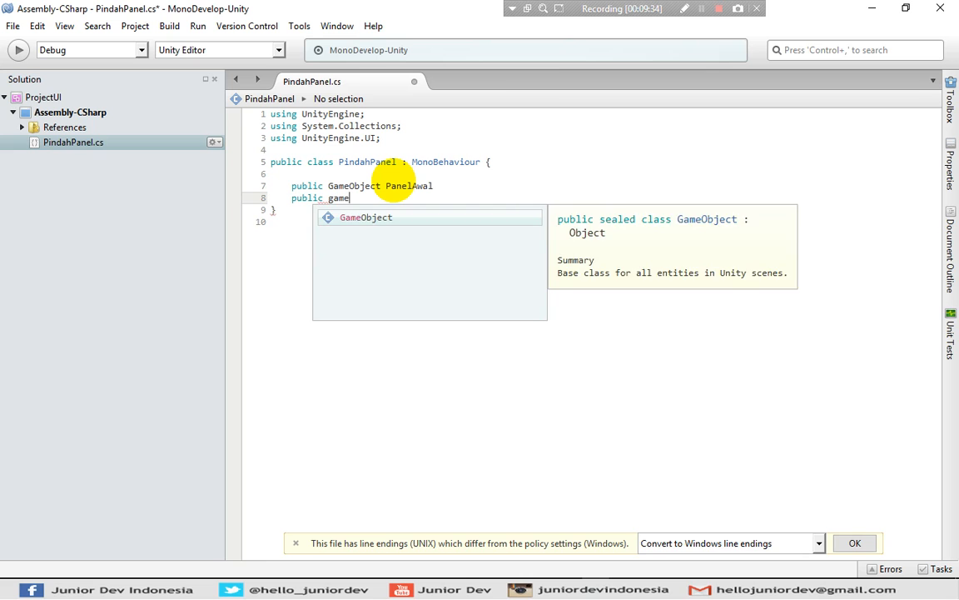
pyautogui.write(' P')
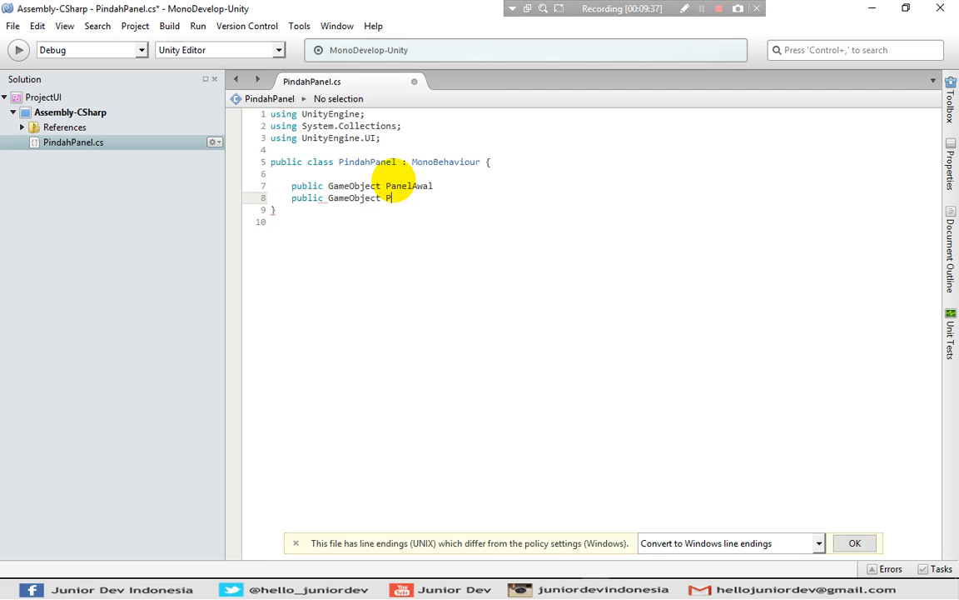
pyautogui.write('anelTujuan;')
pyautogui.press('Up')
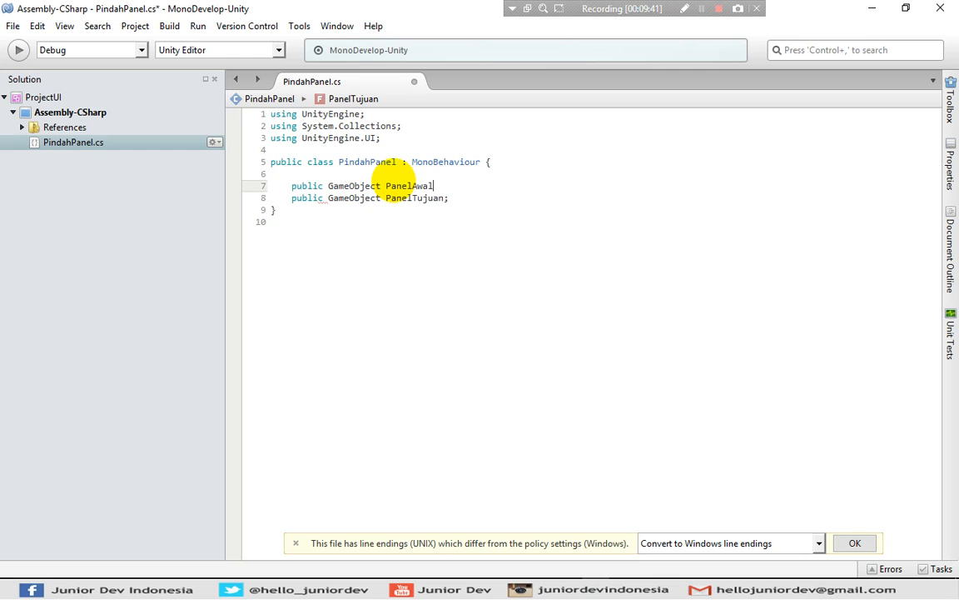
pyautogui.write(';')
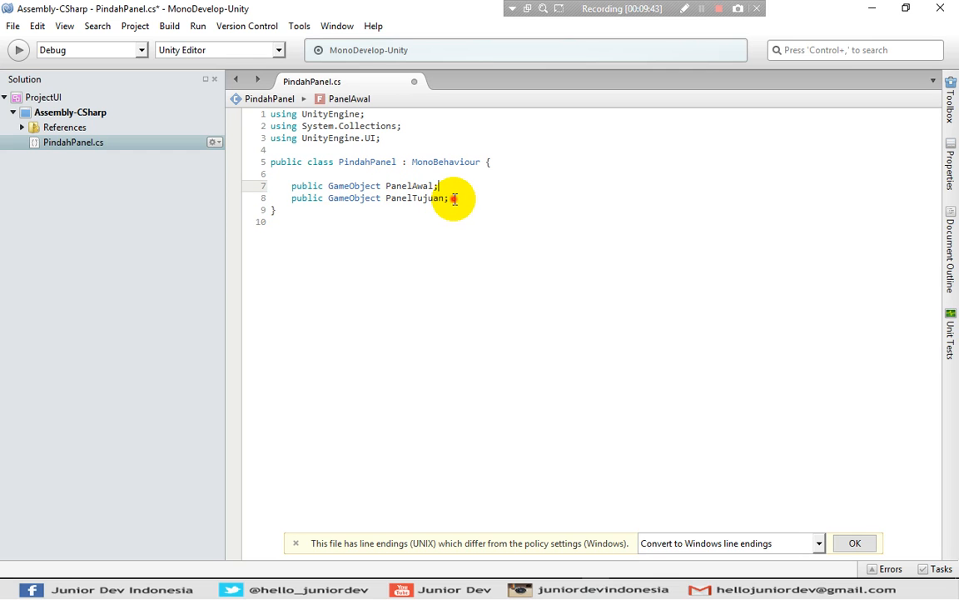
# Add an empty public void method GantiKePanelbaru() with braces below the two GameObject variables.
pyautogui.click(455, 199)
pyautogui.press('Return')
pyautogui.press('Return')
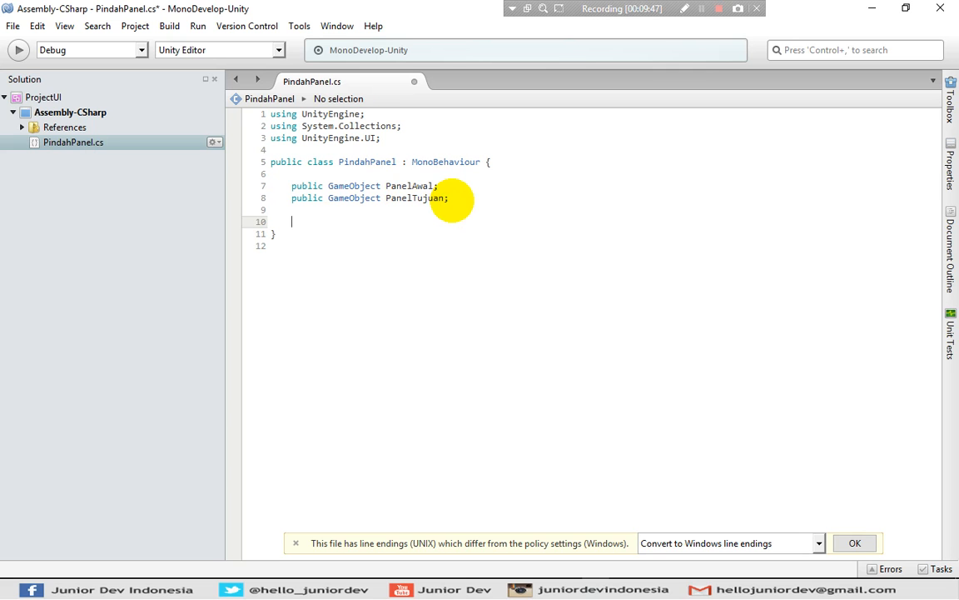
pyautogui.click(450, 199)
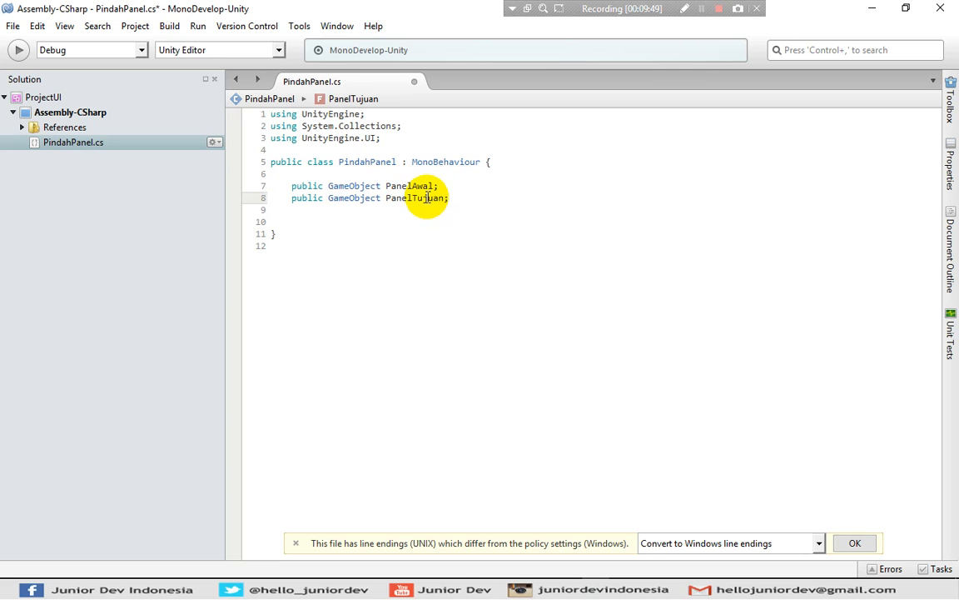
pyautogui.click(318, 221)
pyautogui.write('pub')
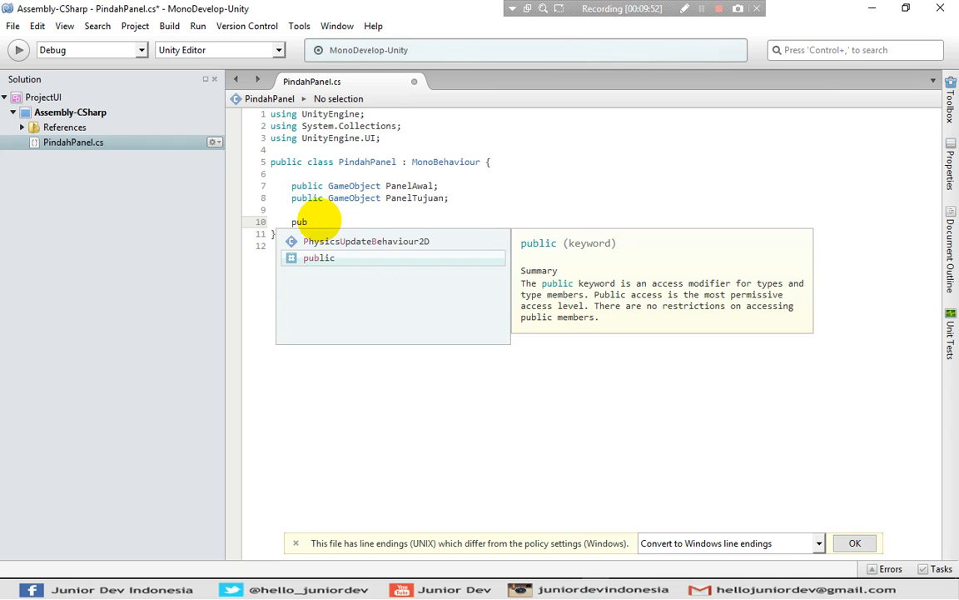
pyautogui.press('Tab')
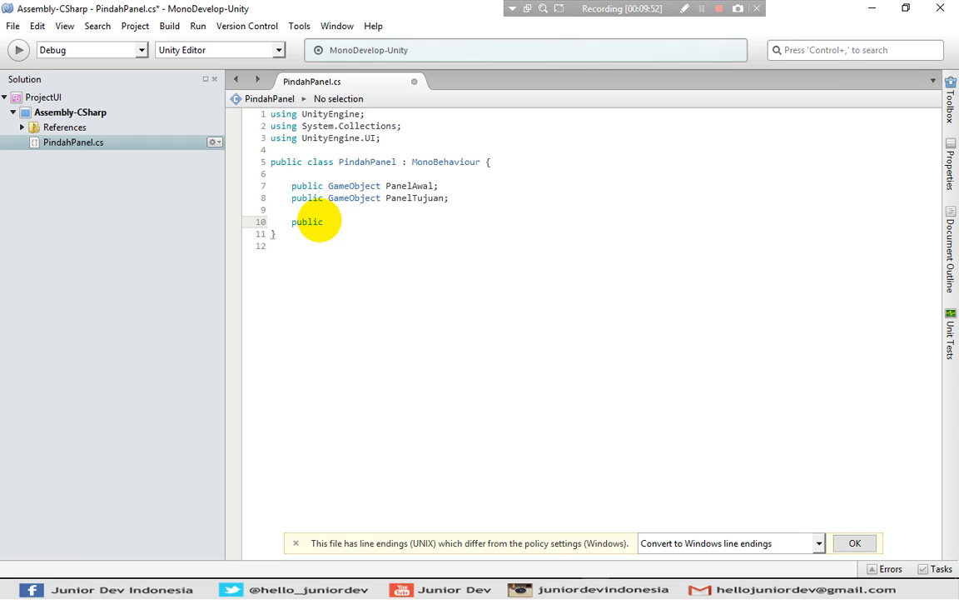
pyautogui.write('void')
pyautogui.press('Escape')
pyautogui.write('GantiKePanelbaru')
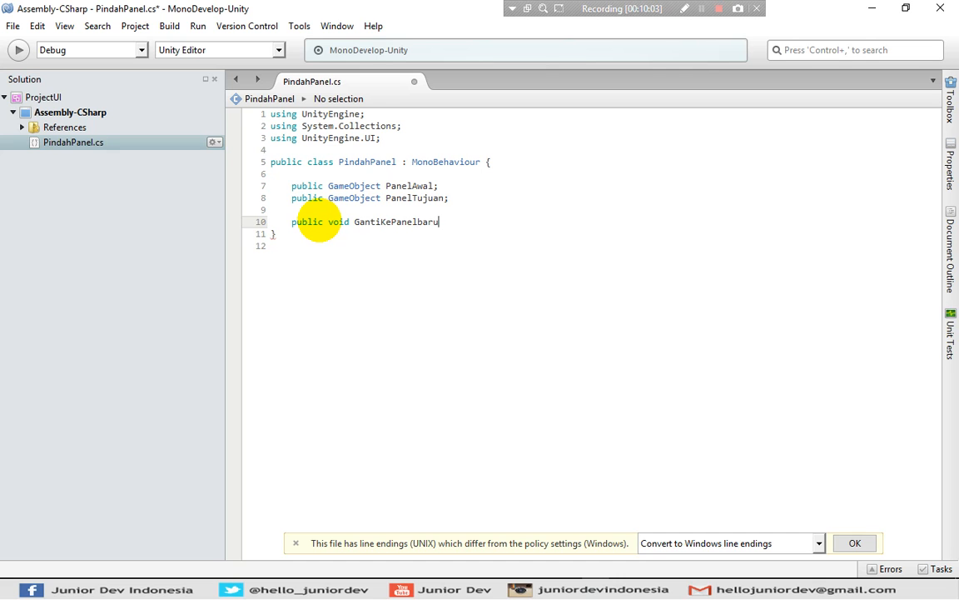
pyautogui.write('(){')
pyautogui.press('Return')
pyautogui.press('Return')
pyautogui.write('}')
pyautogui.press('Up')
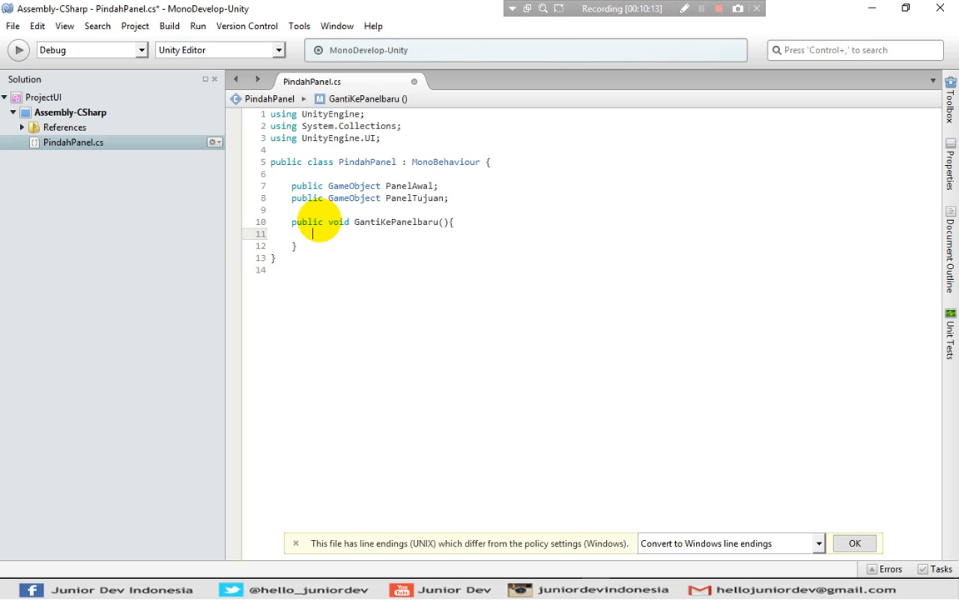
# Write the statement "PanelAwal.SetActive (false);" inside the GantiKePanelbaru method.
pyautogui.write('Panel')
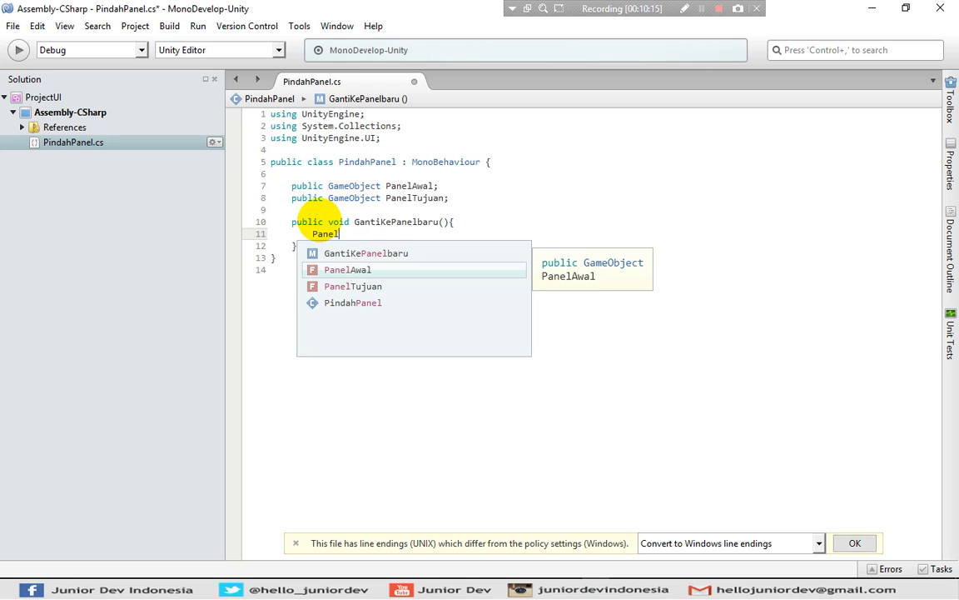
pyautogui.press('Return')
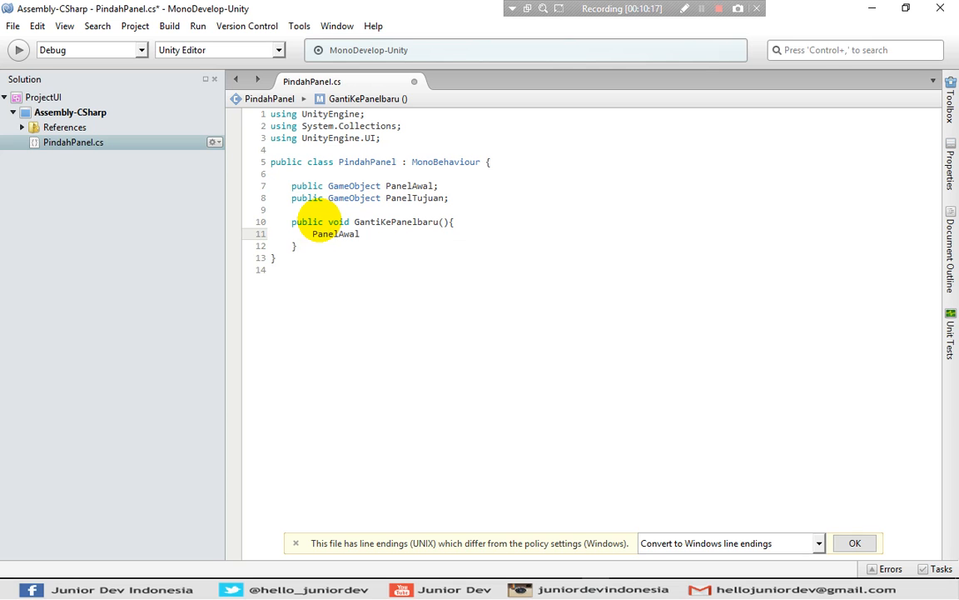
pyautogui.write('.se')
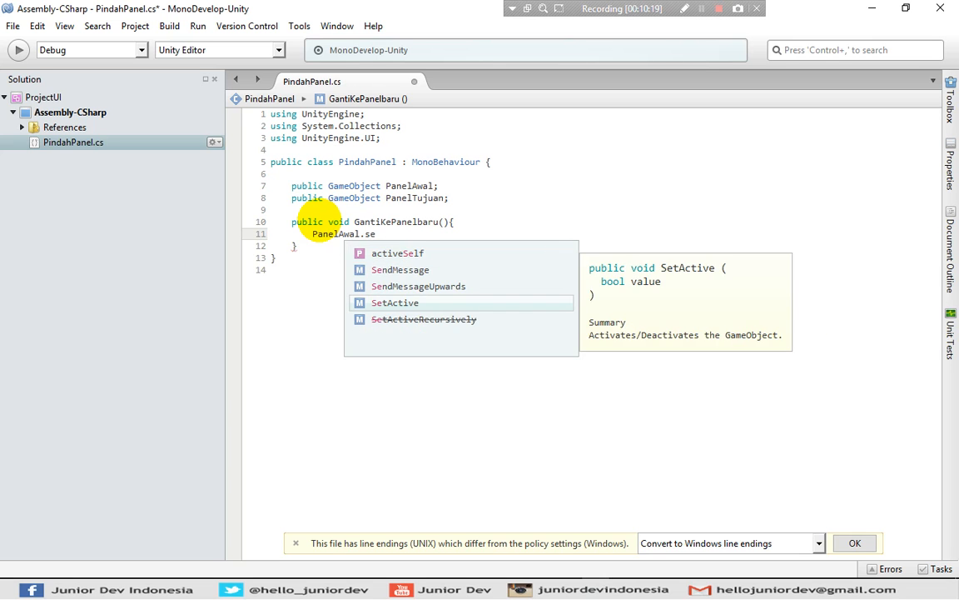
pyautogui.press('Return')
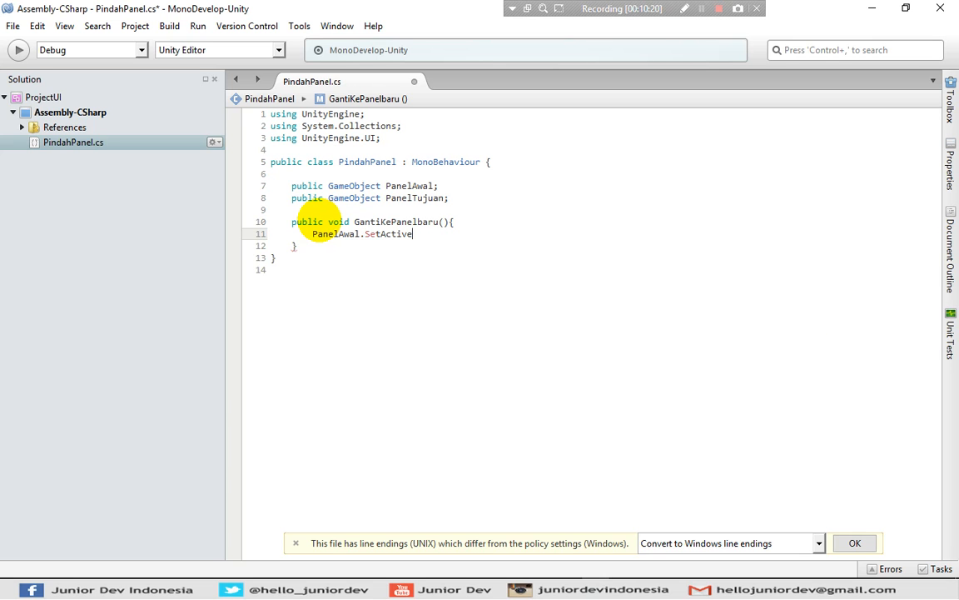
pyautogui.write('(')
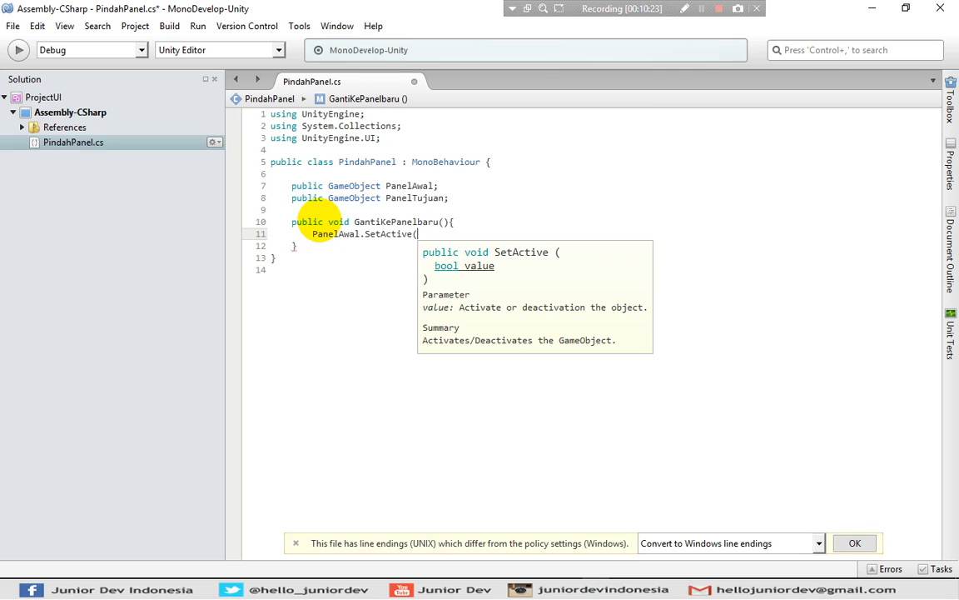
pyautogui.write('false')
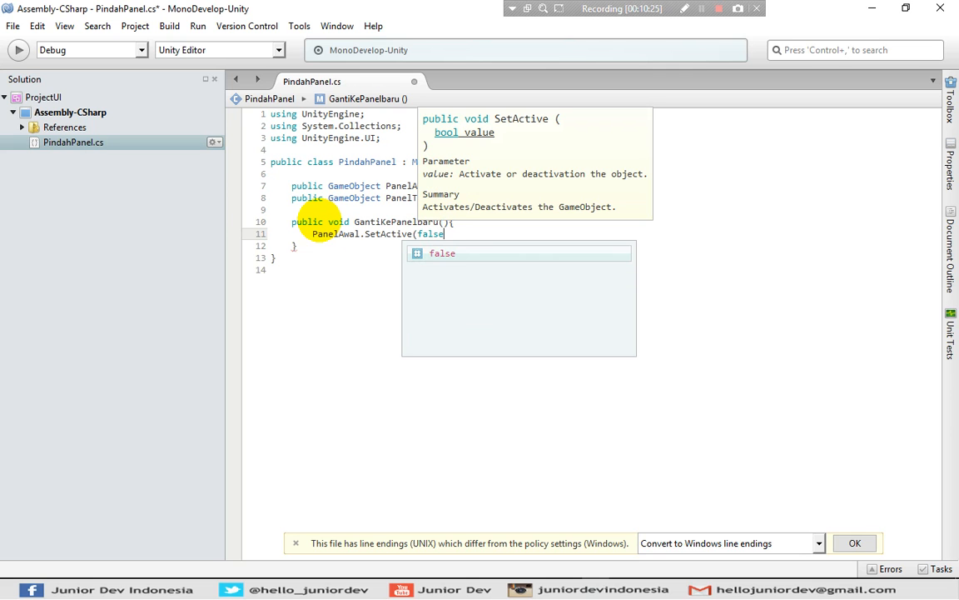
pyautogui.write(');')
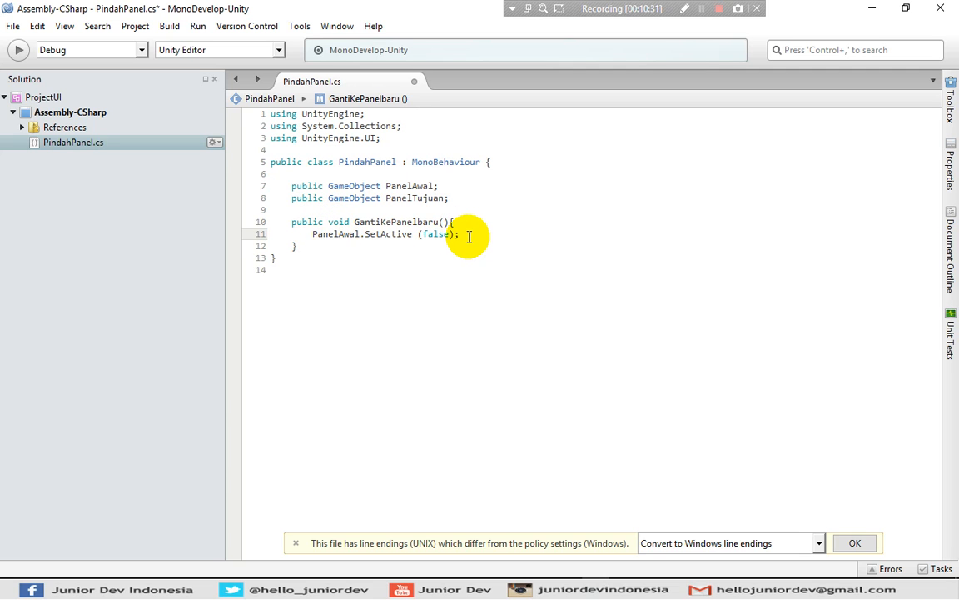
# Add "PanelTujuan.SetActive (true);" as the second statement of GantiKePanelbaru and save the script.
pyautogui.press('Return')
pyautogui.write('Panel')
pyautogui.press('Down')
pyautogui.press('Return')
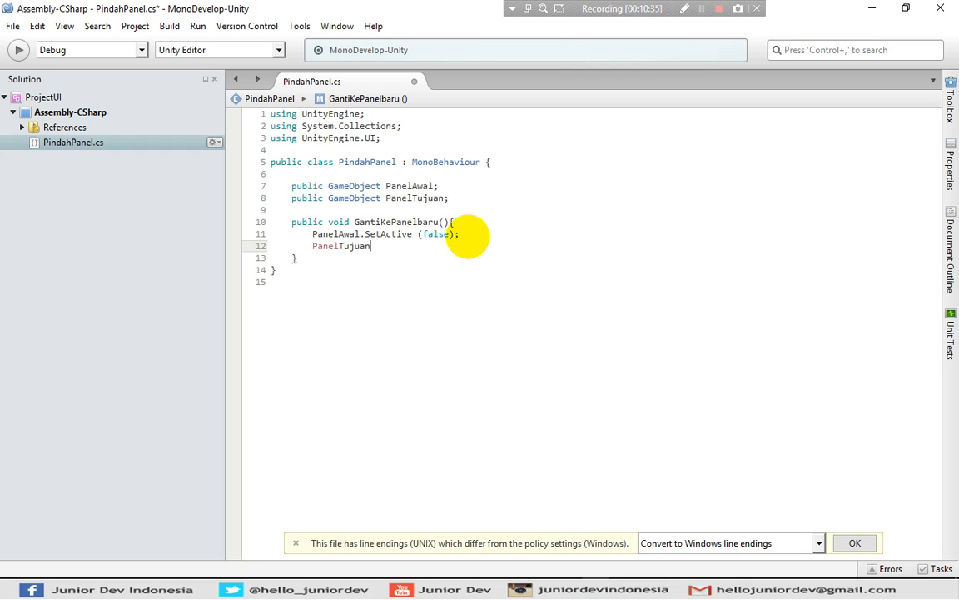
pyautogui.write('.se')
pyautogui.press('Return')
pyautogui.write('(tr')
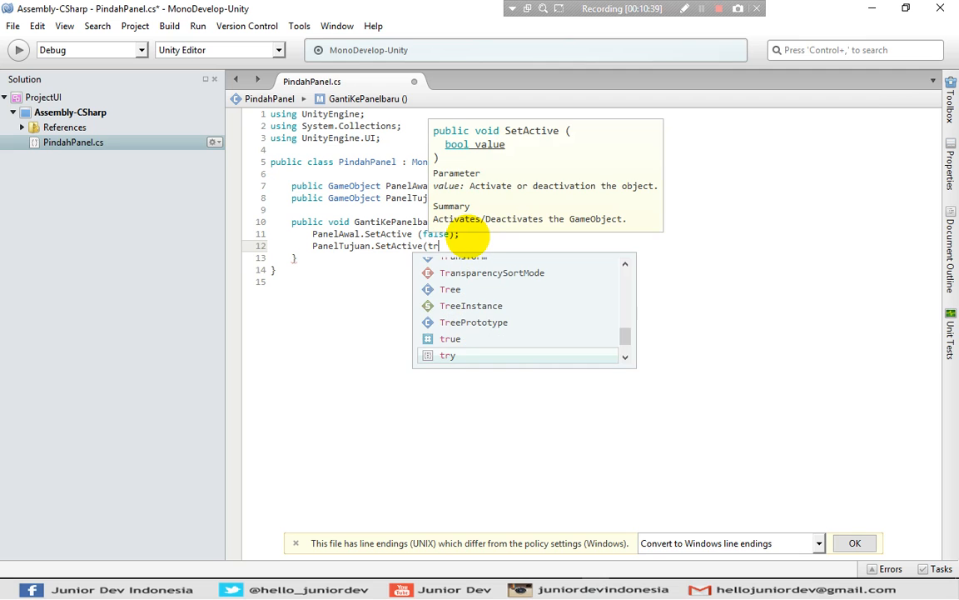
pyautogui.press('Return')
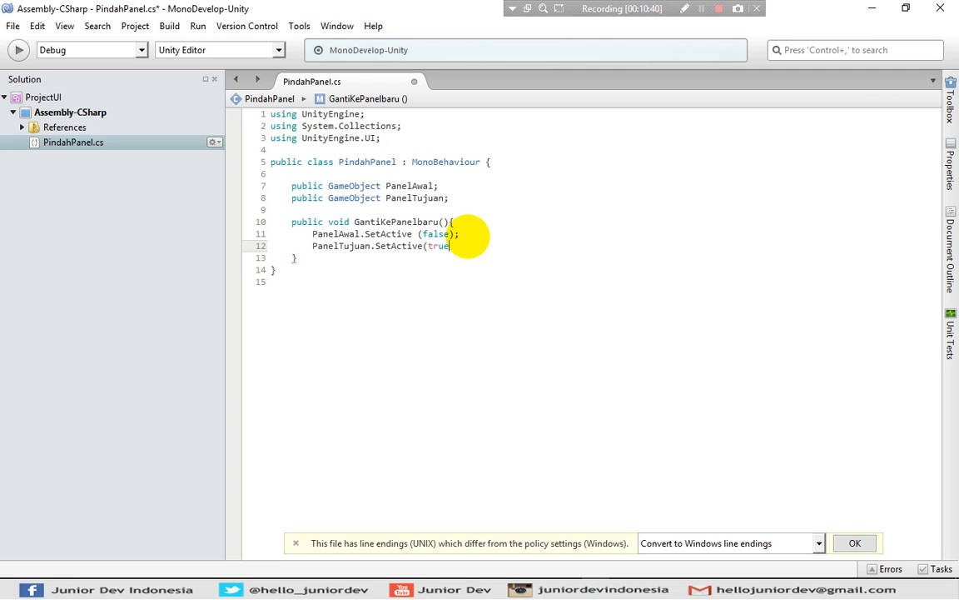
pyautogui.click(454, 246)
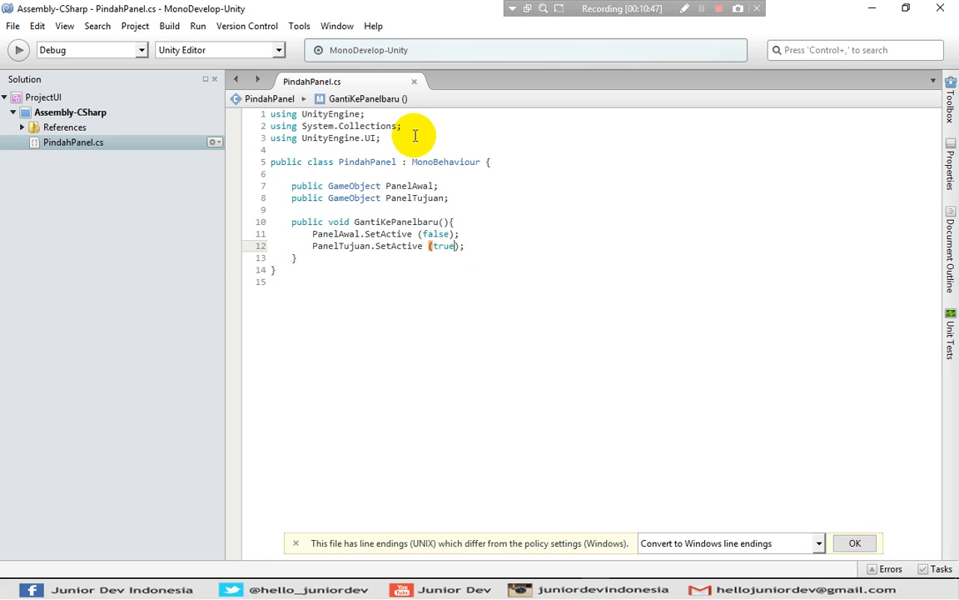
pyautogui.tripleClick(386, 138)
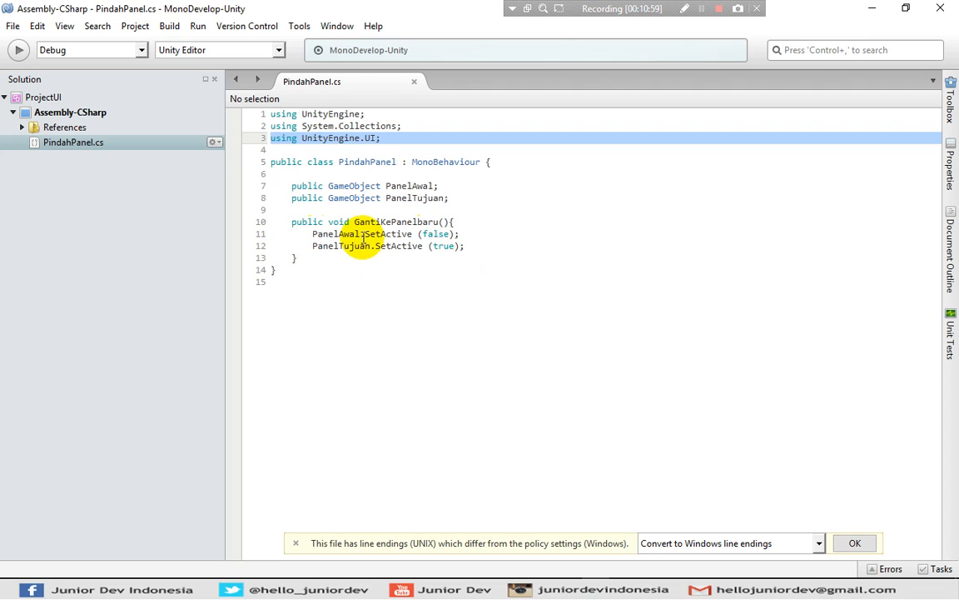
pyautogui.click(419, 234)
pyautogui.click(383, 138)
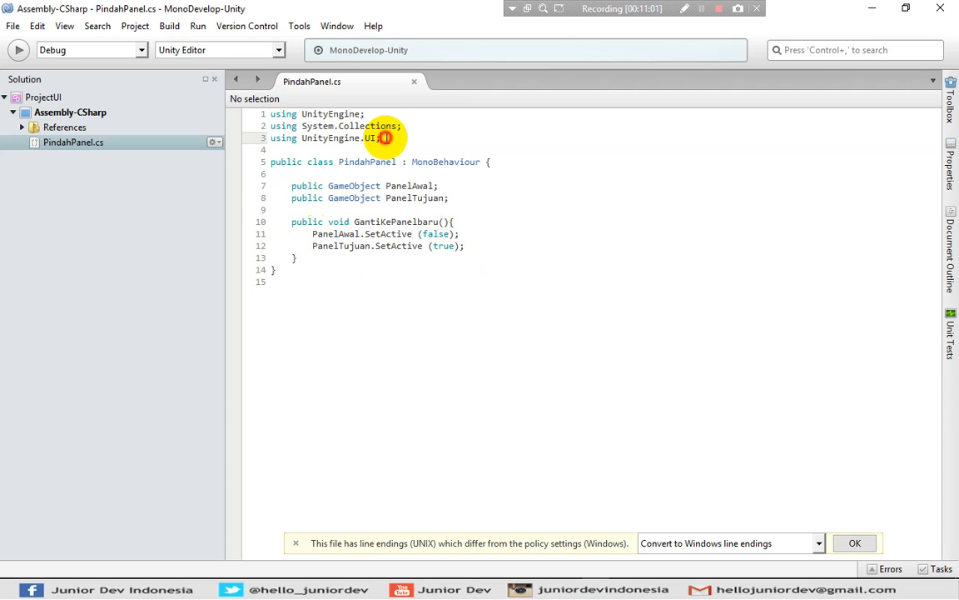
pyautogui.click(403, 161)
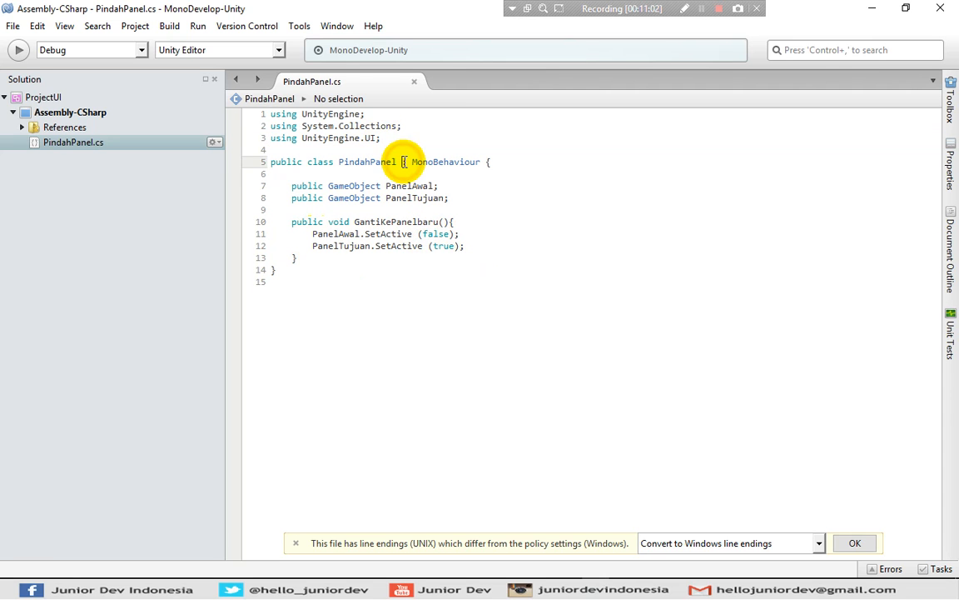
# Switch to Unity and assign the scene object Panel Menu Utama to Panel Awal in Button Panel 1's Pindah Panel script.
pyautogui.hotkey('alt', 'Tab')
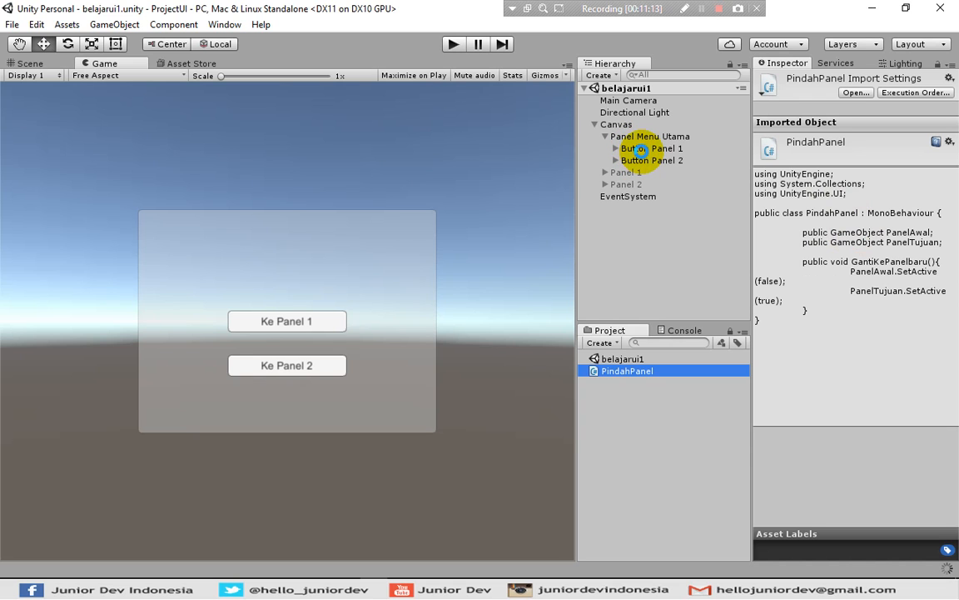
pyautogui.click(642, 148)
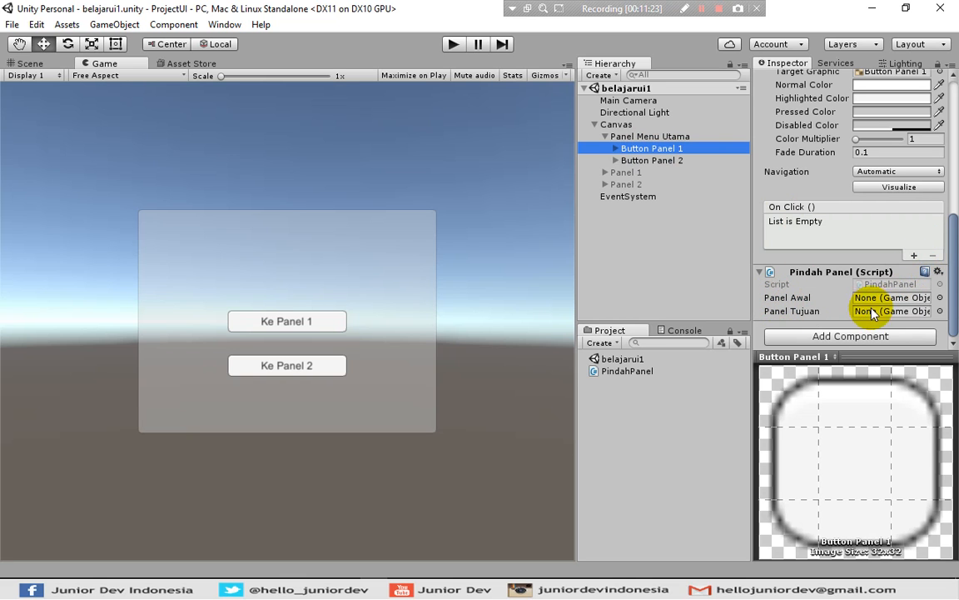
pyautogui.click(940, 298)
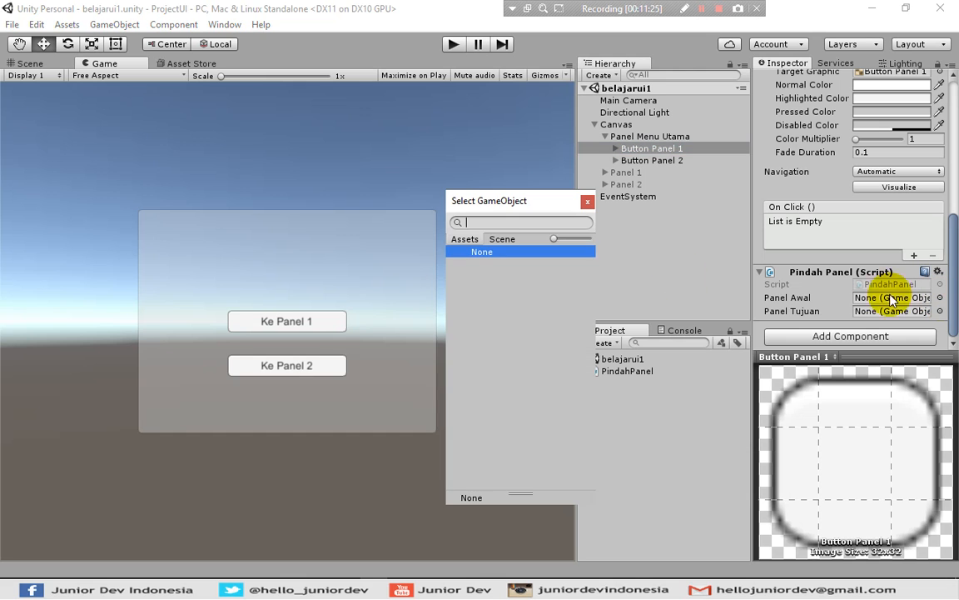
pyautogui.click(499, 239)
pyautogui.moveTo(517, 207); pyautogui.dragTo(421, 115)
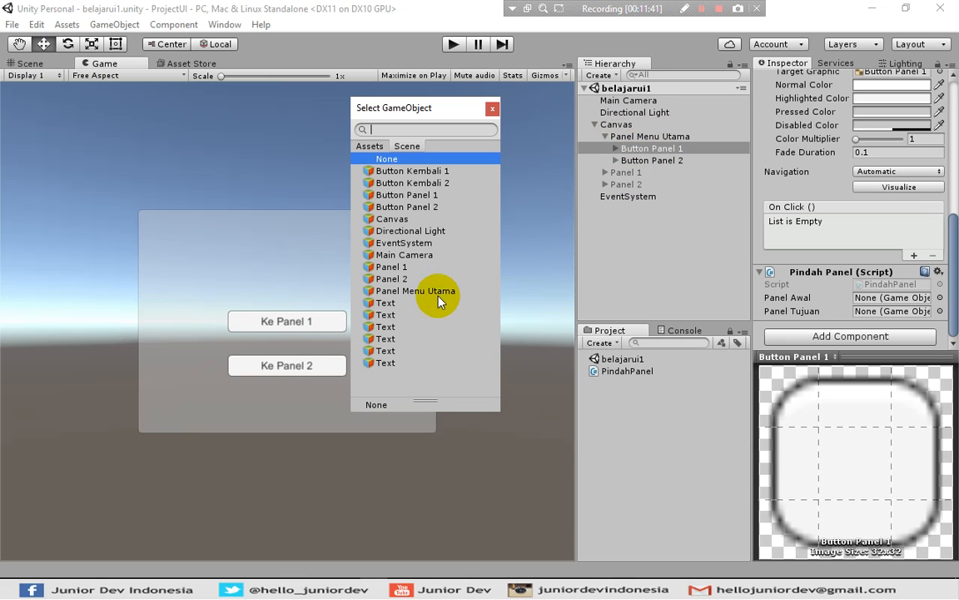
pyautogui.click(416, 291)
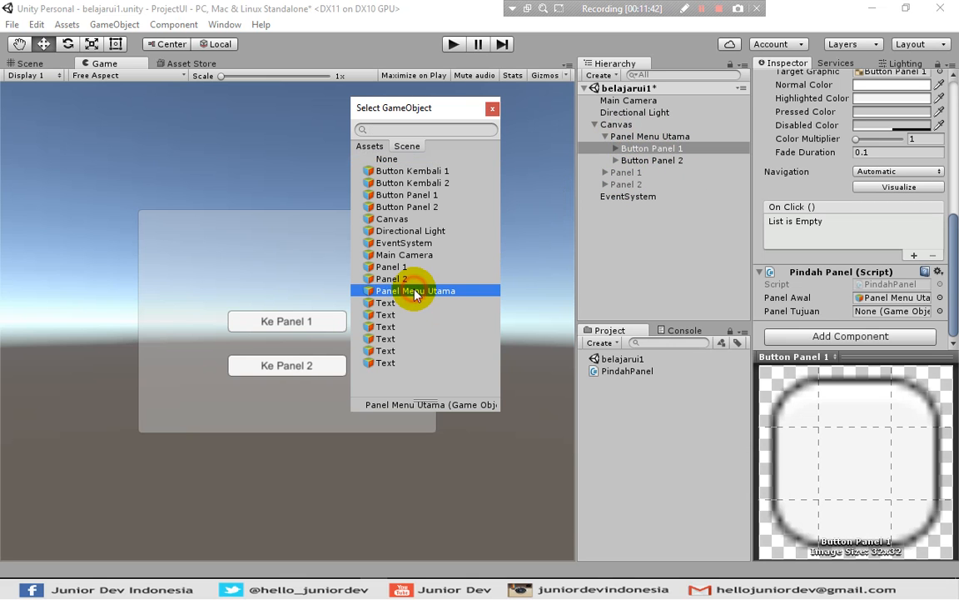
# Assign the scene object Panel 1 to Panel Tujuan in Button Panel 1's Pindah Panel script.
pyautogui.click(492, 111)
pyautogui.click(940, 312)
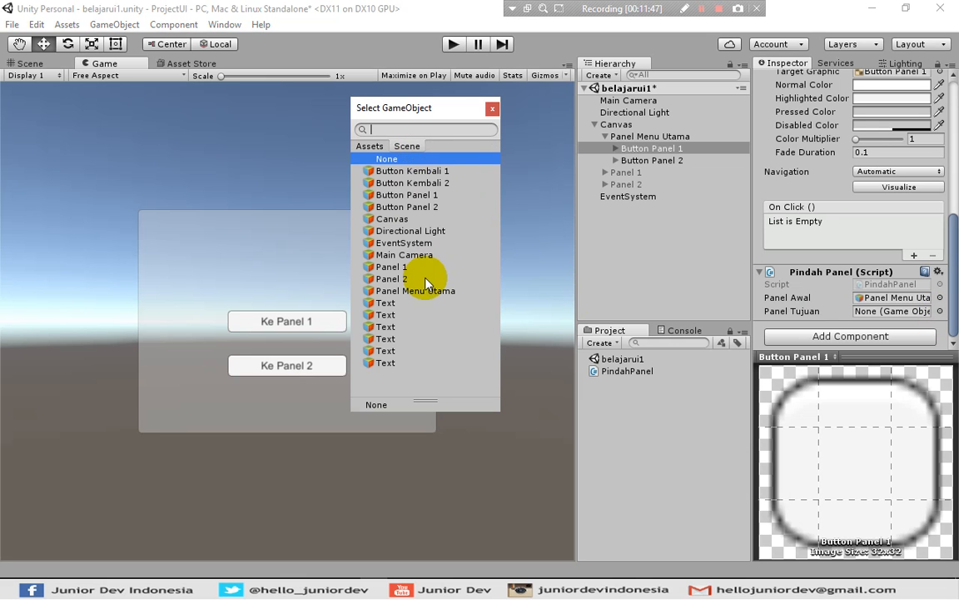
pyautogui.click(405, 266)
pyautogui.click(491, 108)
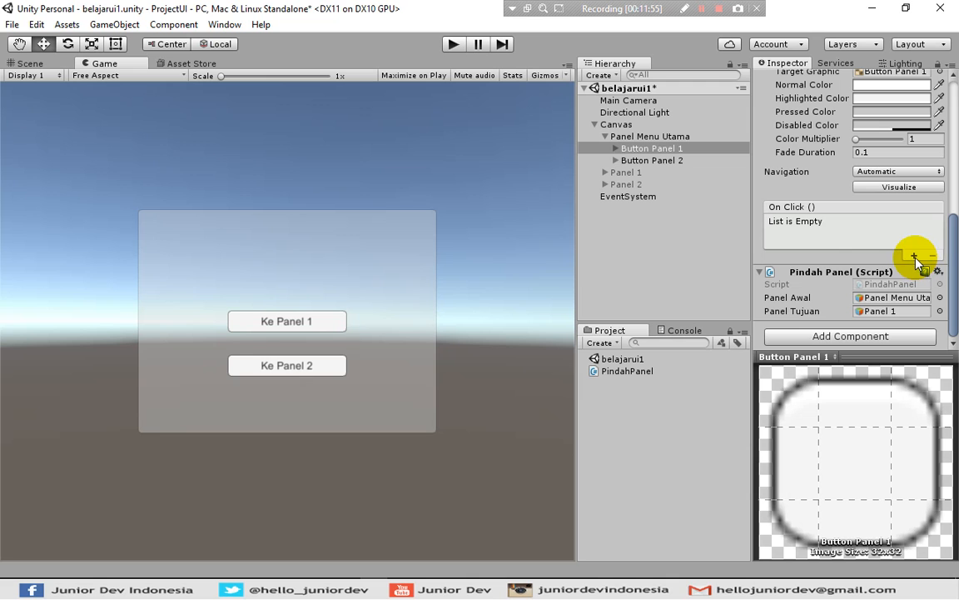
# Add an On Click event to Button Panel 1 that targets Button Panel 1 and calls PindahPanel's GantiKePanelbaru ().
pyautogui.click(914, 255)
pyautogui.click(814, 237)
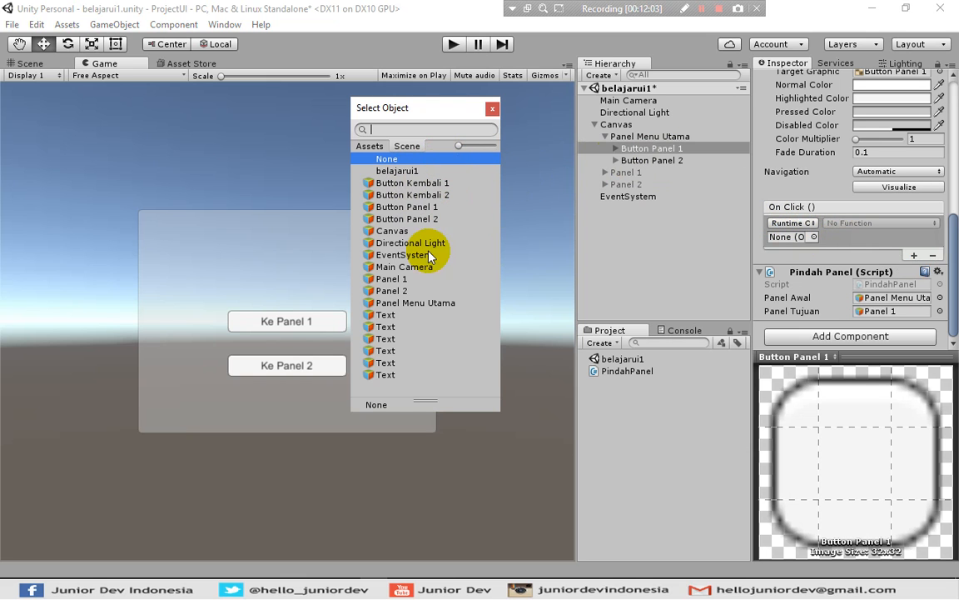
pyautogui.click(396, 207)
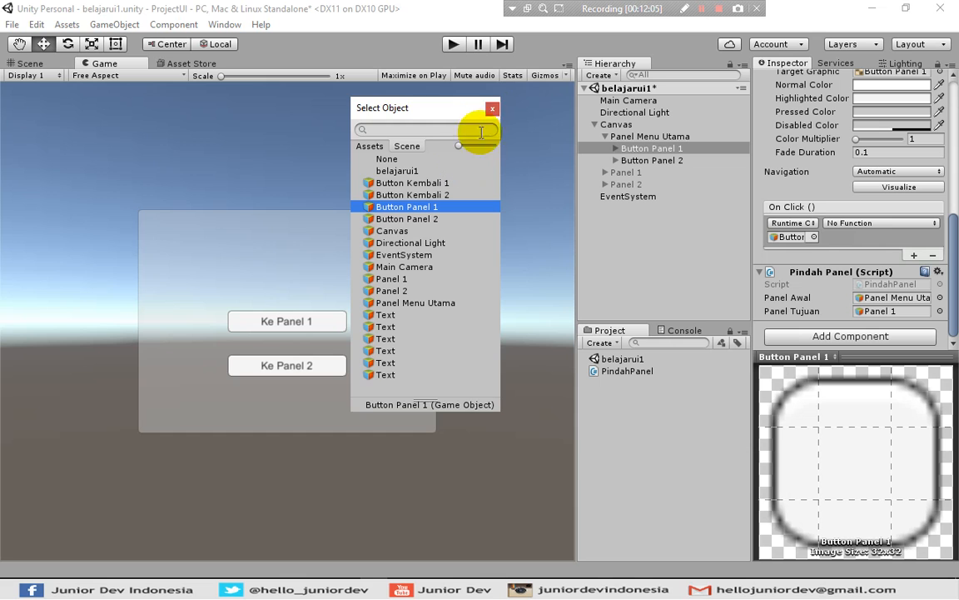
pyautogui.click(492, 108)
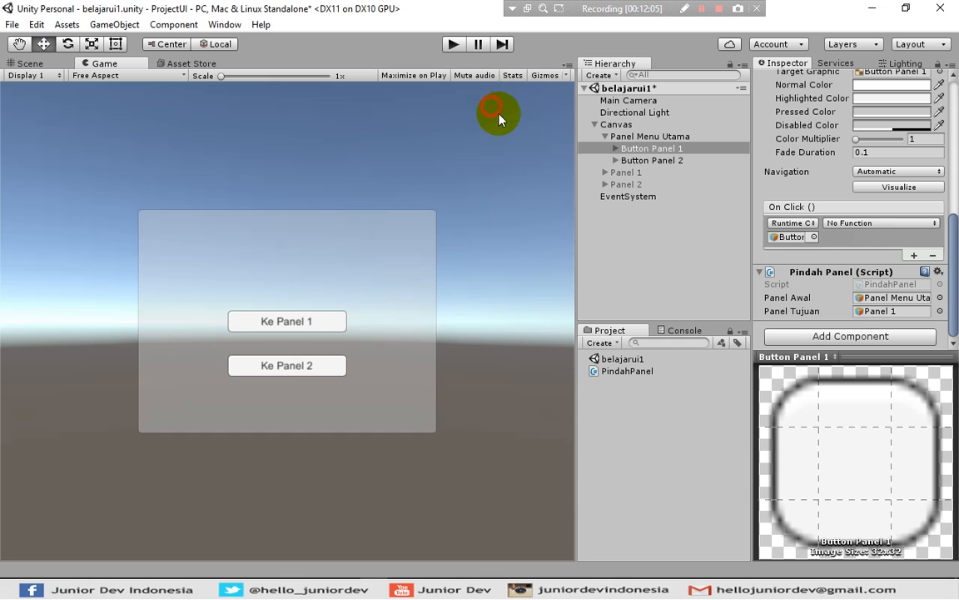
pyautogui.click(849, 223)
pyautogui.moveTo(849, 344)
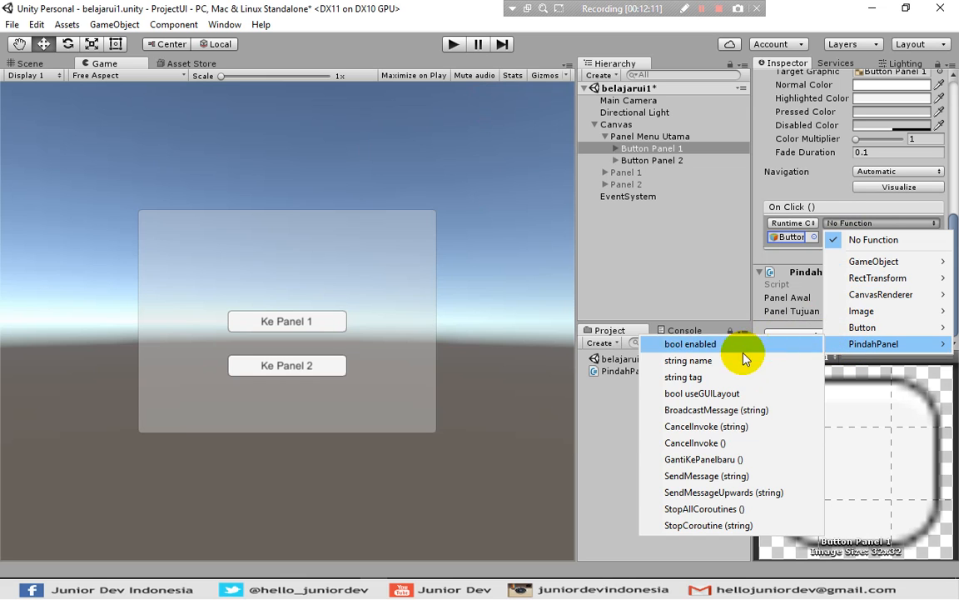
pyautogui.click(712, 460)
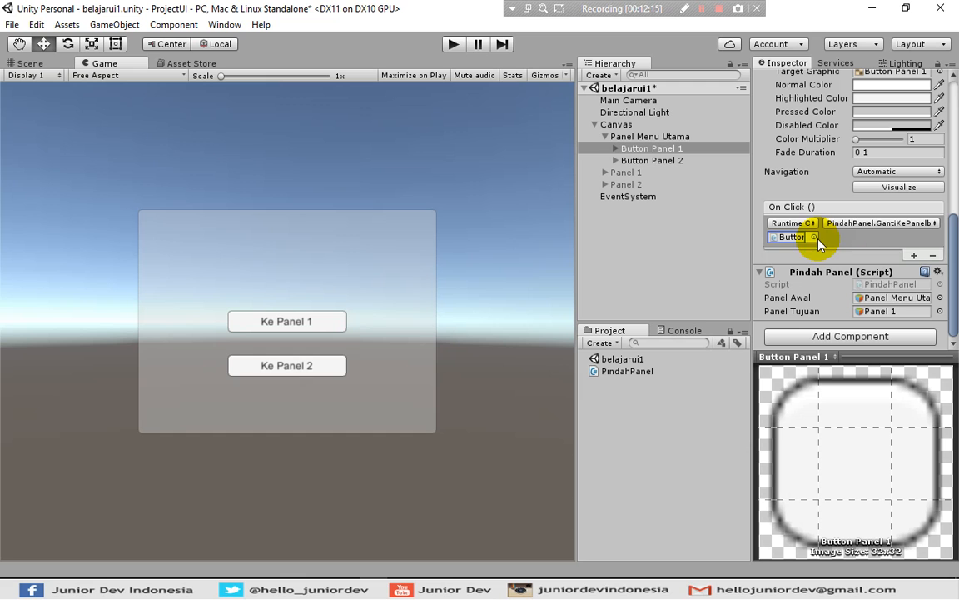
# Attach the PindahPanel script as a component to Button Panel 2.
pyautogui.click(652, 160)
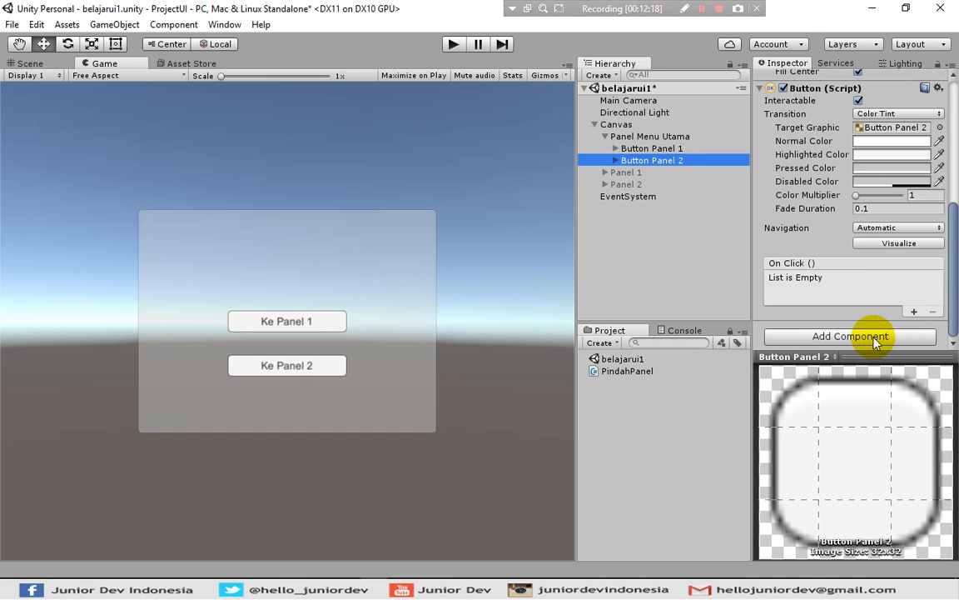
pyautogui.click(822, 336)
pyautogui.click(805, 310)
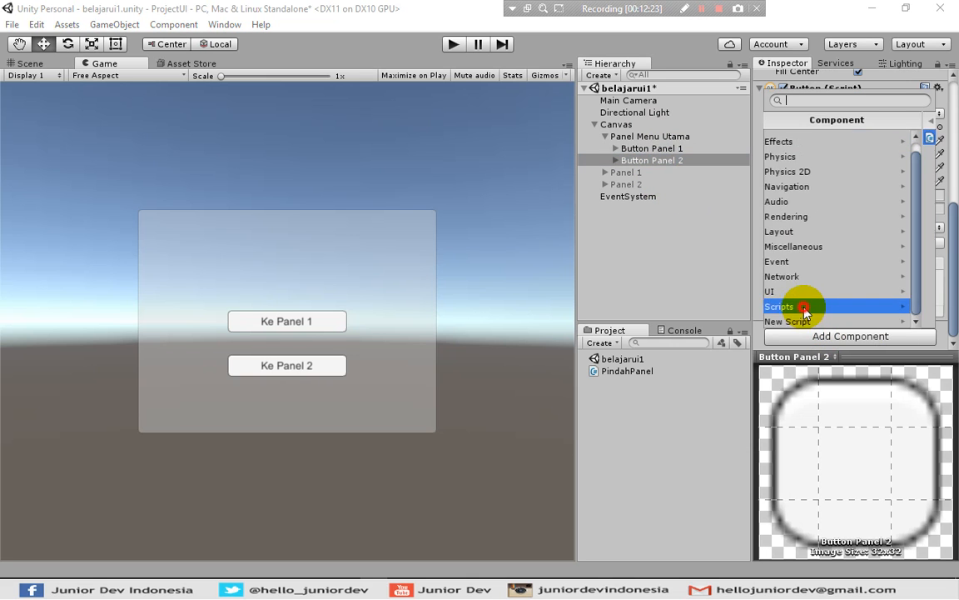
pyautogui.click(796, 136)
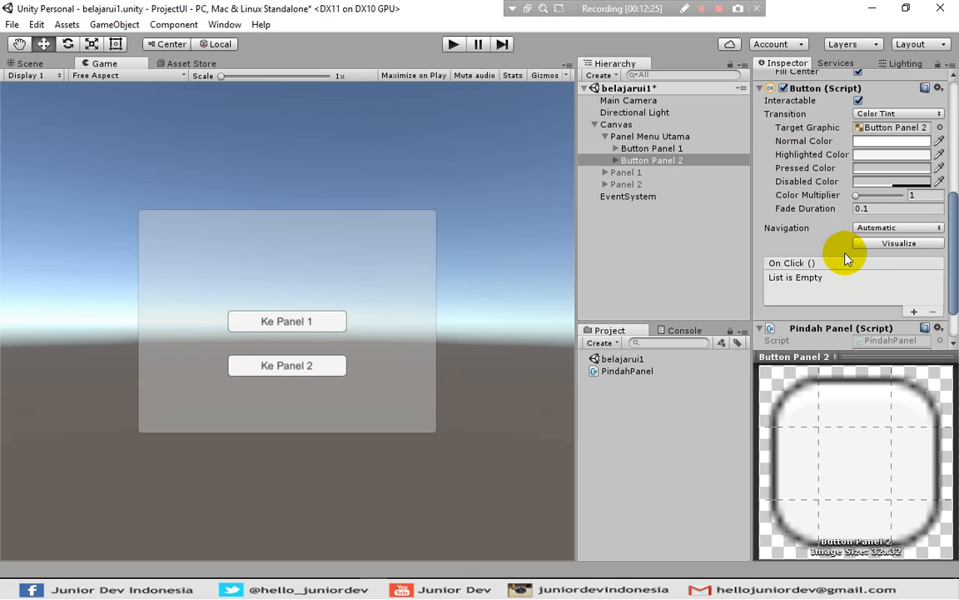
# In Button Panel 2's Pindah Panel script, assign Panel Menu Utama to Panel Awal and Panel 2 to Panel Tujuan.
pyautogui.scroll(-2, 858, 258)
pyautogui.click(940, 297)
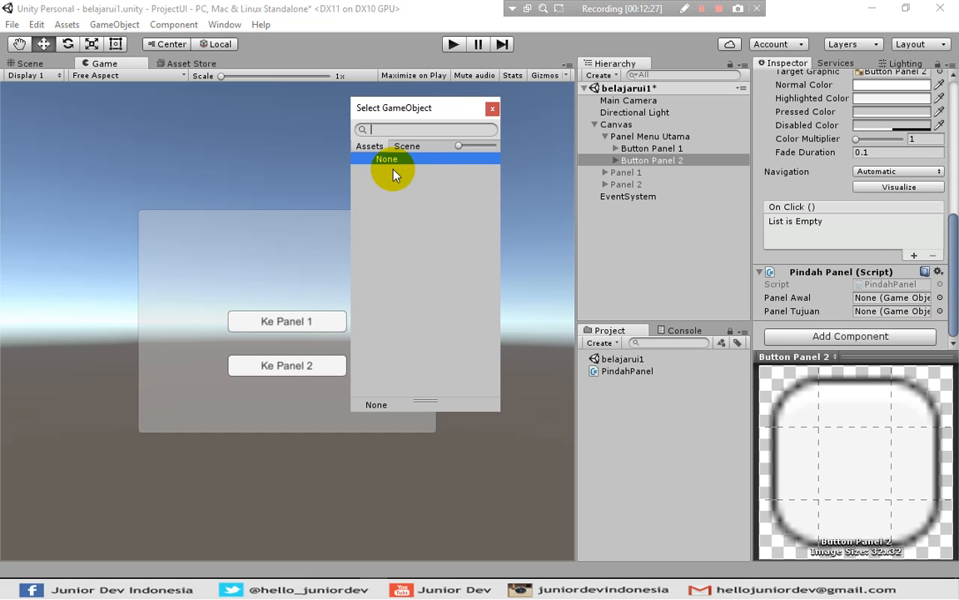
pyautogui.click(407, 145)
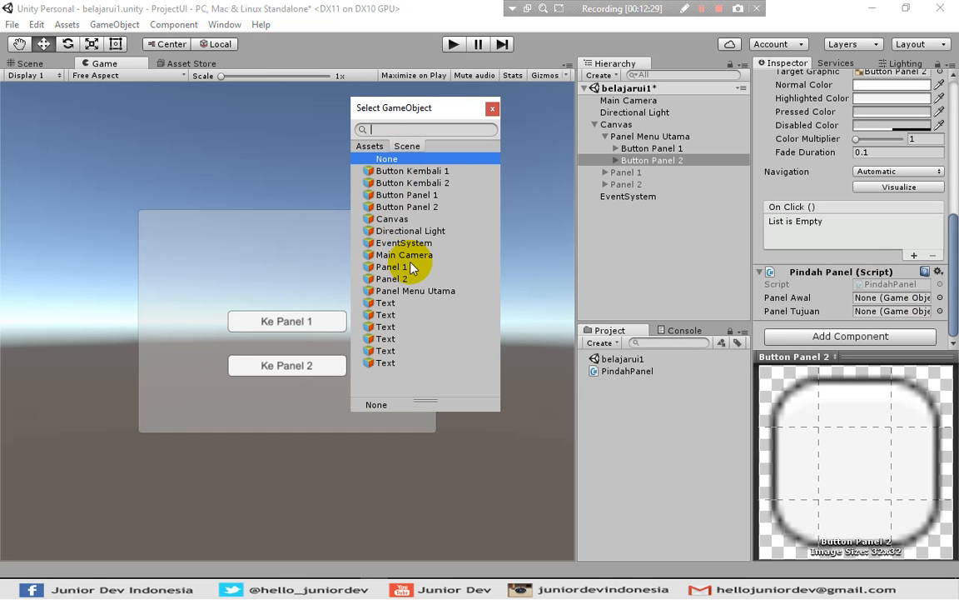
pyautogui.click(418, 292)
pyautogui.click(492, 108)
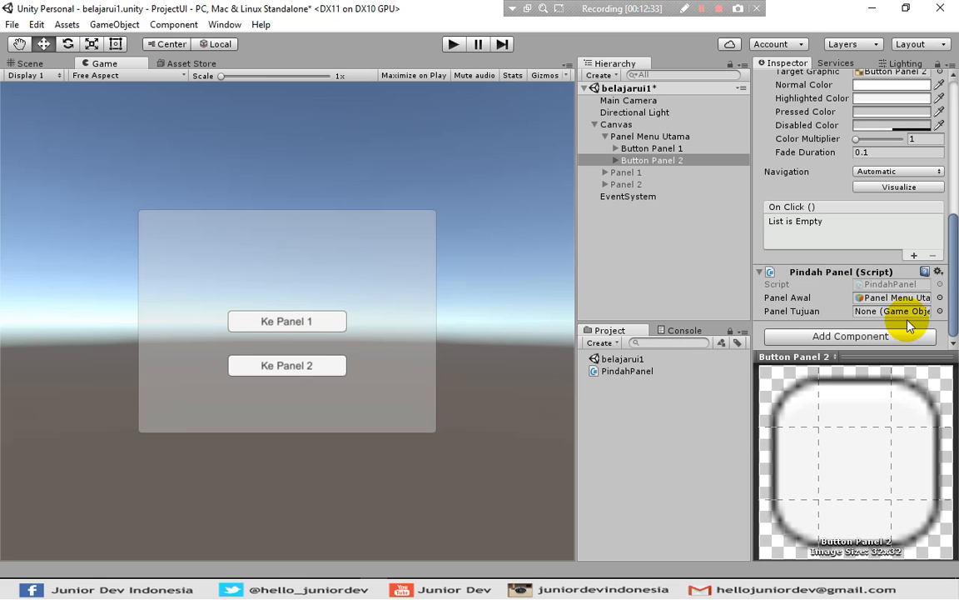
pyautogui.click(940, 311)
pyautogui.click(412, 146)
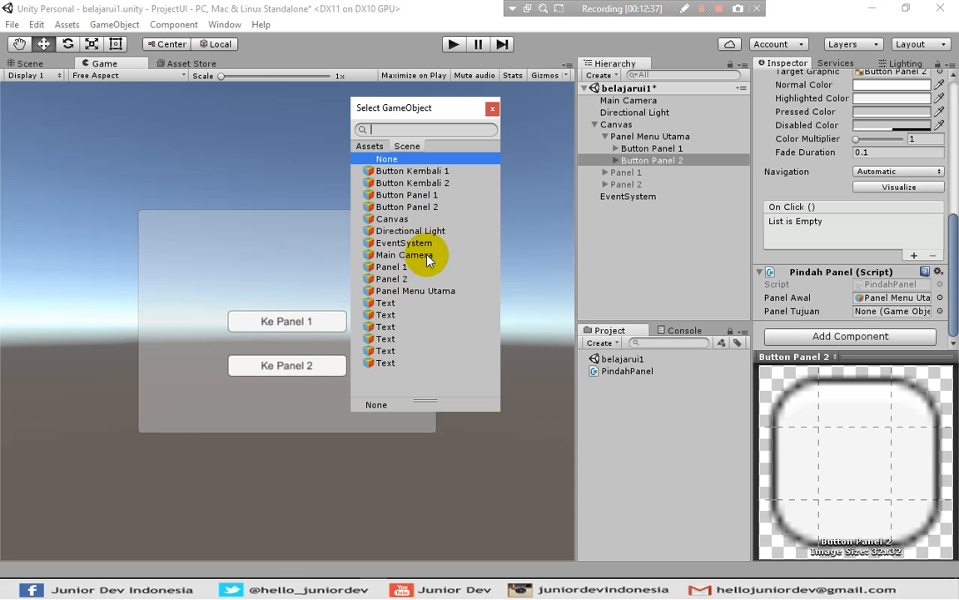
pyautogui.click(396, 279)
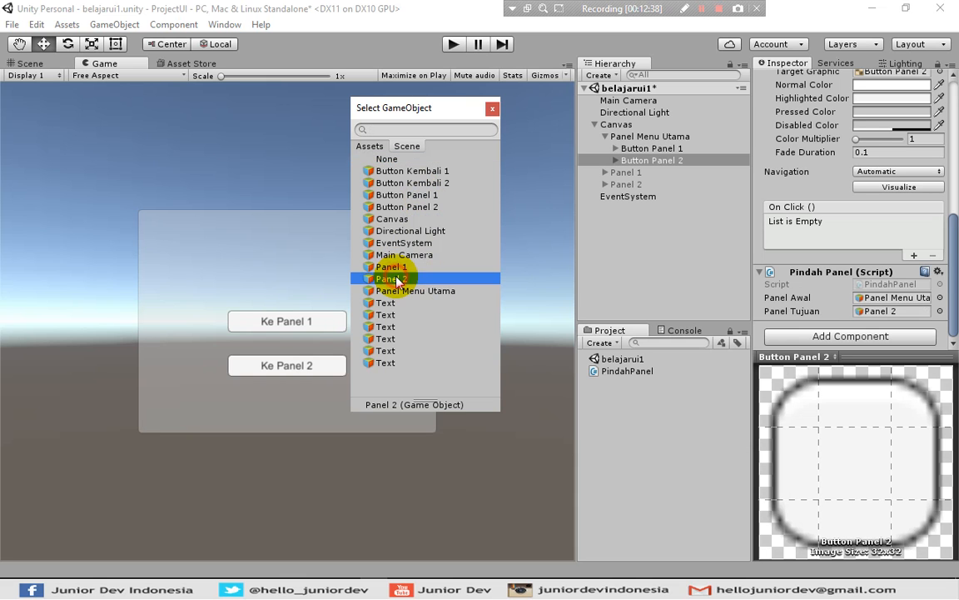
pyautogui.click(492, 108)
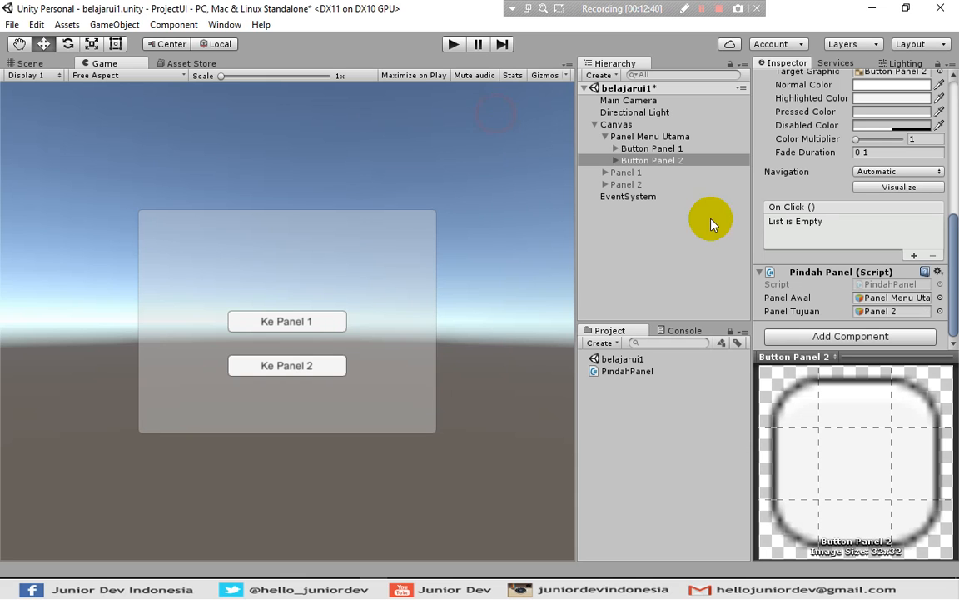
# Add an On Click event to Button Panel 2 that targets Button Panel 2 and calls PindahPanel's GantiKePanelbaru ().
pyautogui.click(914, 255)
pyautogui.click(815, 237)
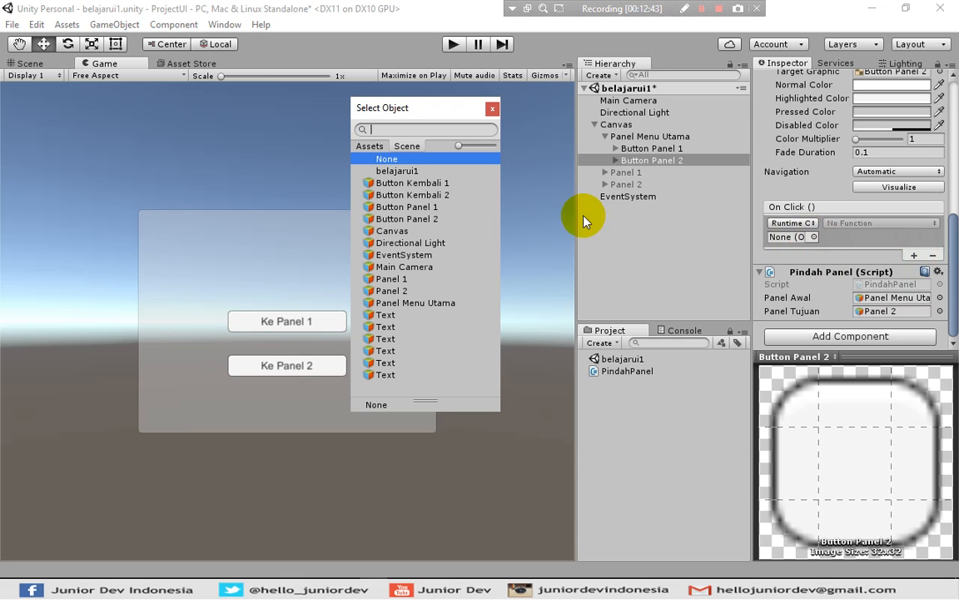
pyautogui.click(440, 218)
pyautogui.click(492, 109)
pyautogui.click(906, 223)
pyautogui.moveTo(866, 352)
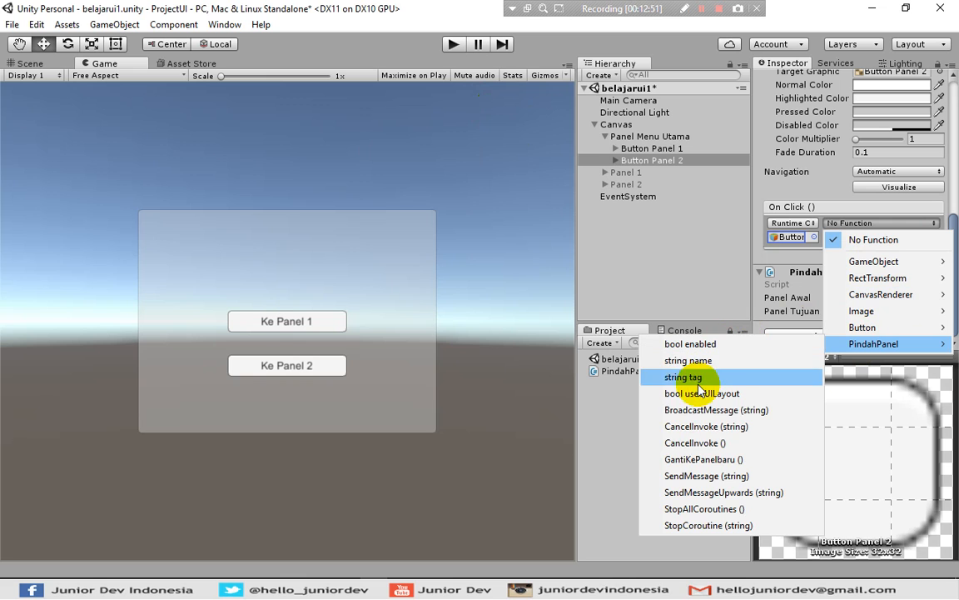
pyautogui.click(690, 460)
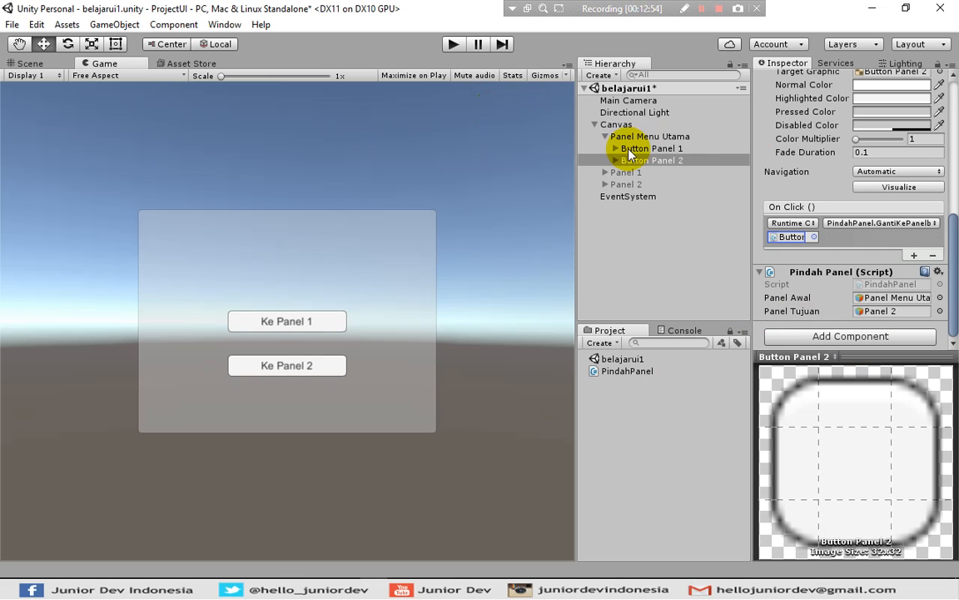
# Attach the PindahPanel script as a component to Button Kembali 1 inside Panel 1.
pyautogui.click(605, 136)
pyautogui.click(606, 149)
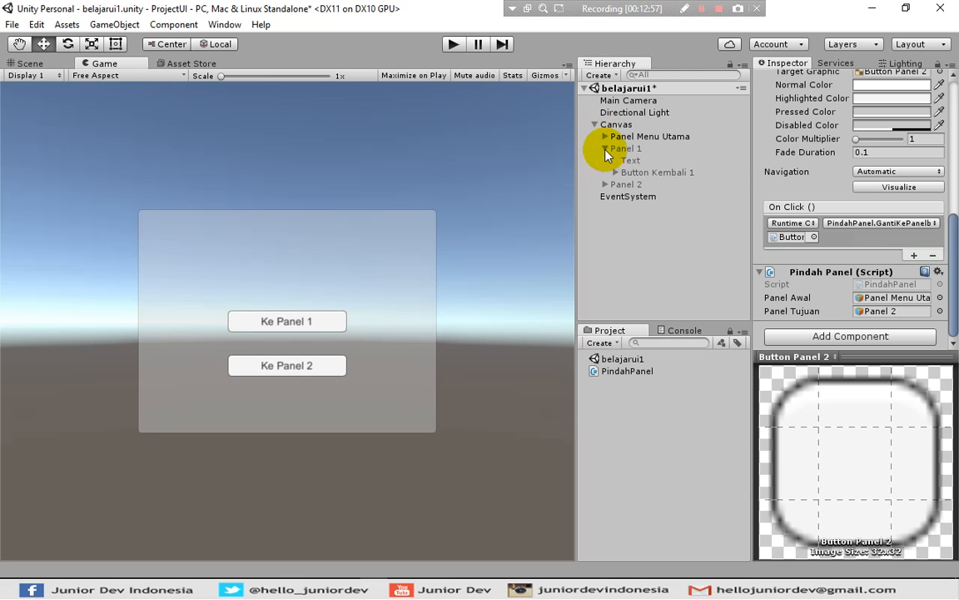
pyautogui.click(630, 172)
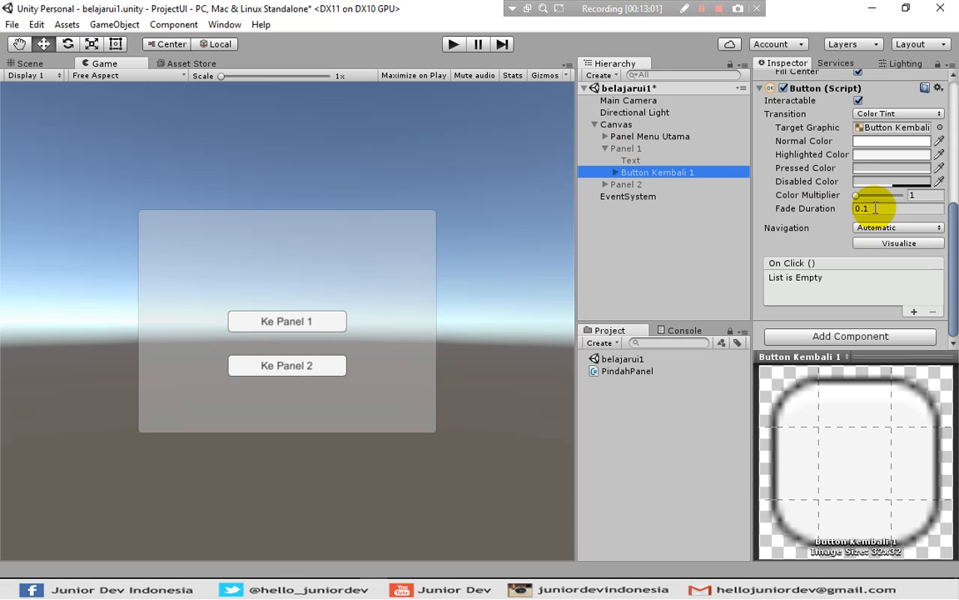
pyautogui.click(897, 337)
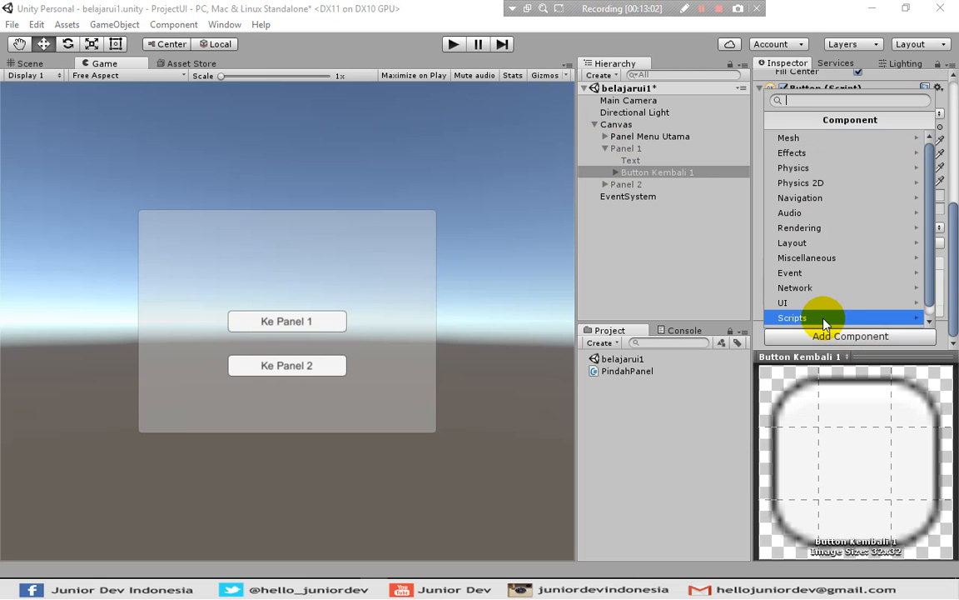
pyautogui.click(880, 317)
pyautogui.click(794, 152)
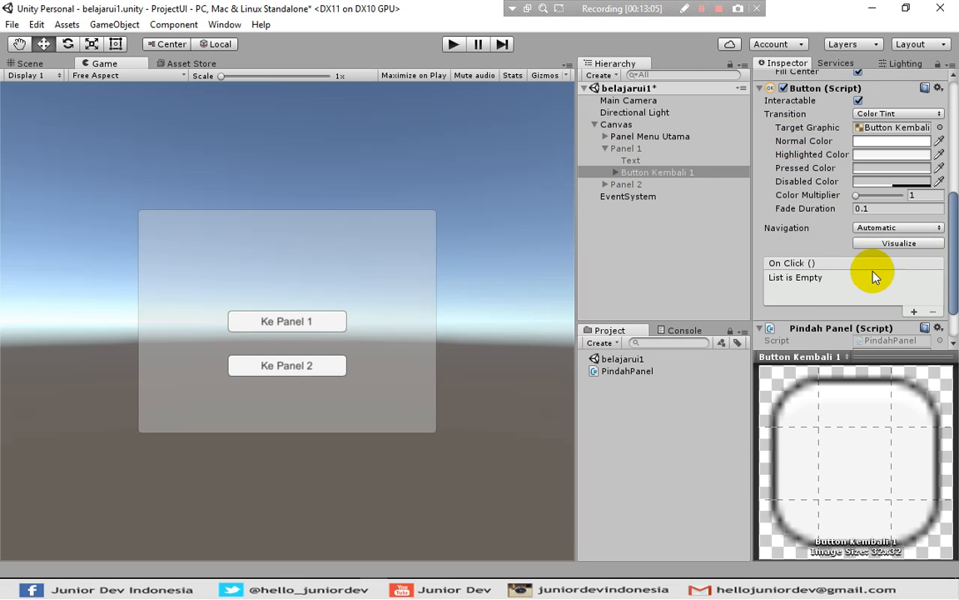
# Add an On Click event to Button Kembali 1 that targets Button Kembali 1 and calls PindahPanel's GantiKePanelbaru ().
pyautogui.click(913, 313)
pyautogui.click(813, 293)
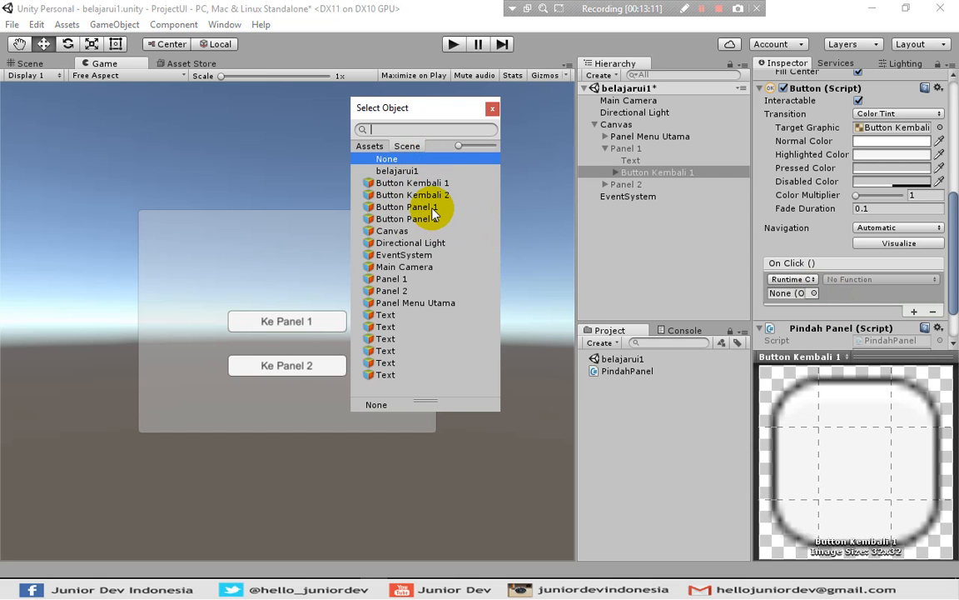
pyautogui.click(432, 182)
pyautogui.click(494, 109)
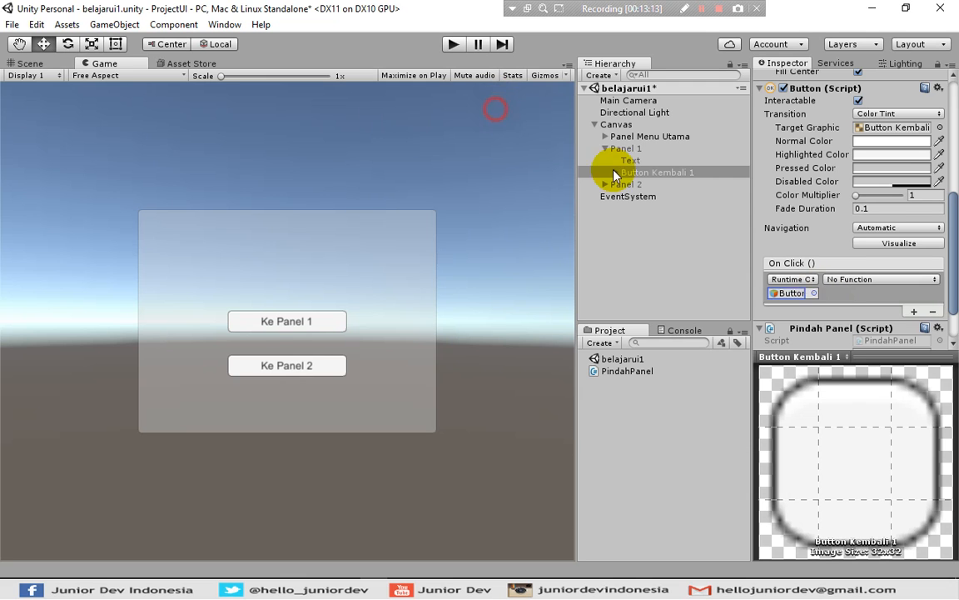
pyautogui.click(839, 279)
pyautogui.moveTo(866, 413)
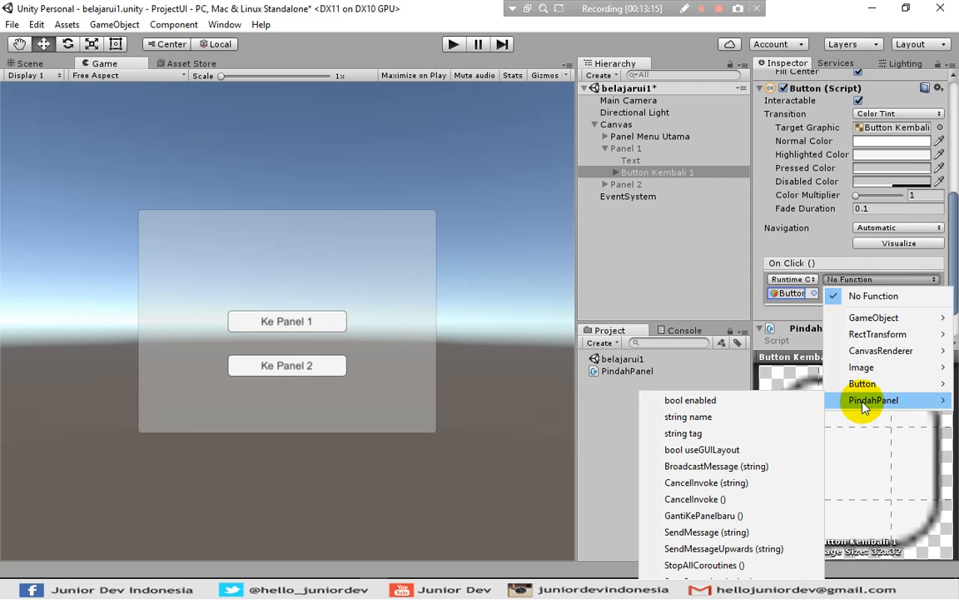
pyautogui.click(714, 515)
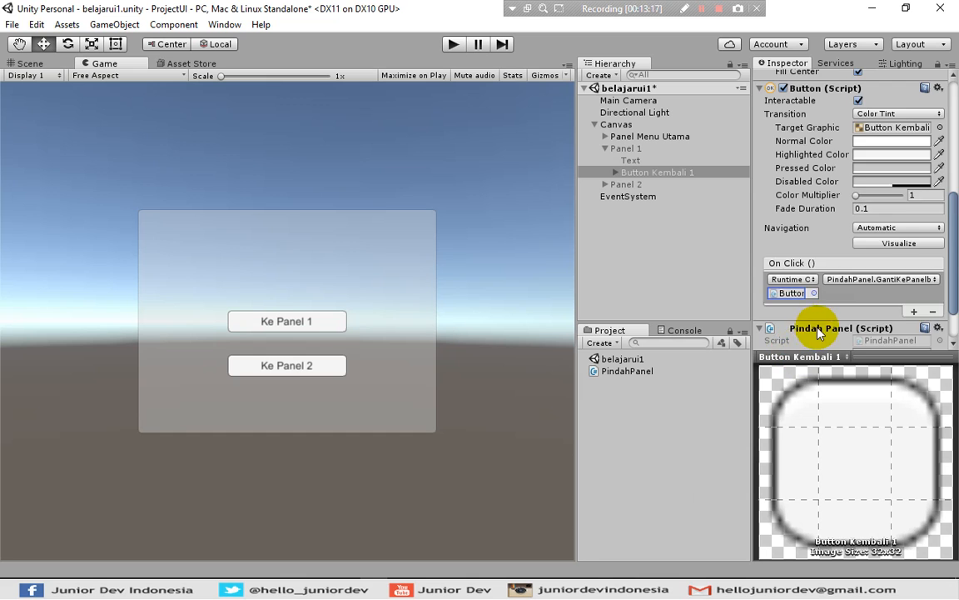
# In Button Kembali 1's Pindah Panel script, assign Panel 1 to Panel Awal and Panel Menu Utama to Panel Tujuan.
pyautogui.scroll(-2, 815, 325)
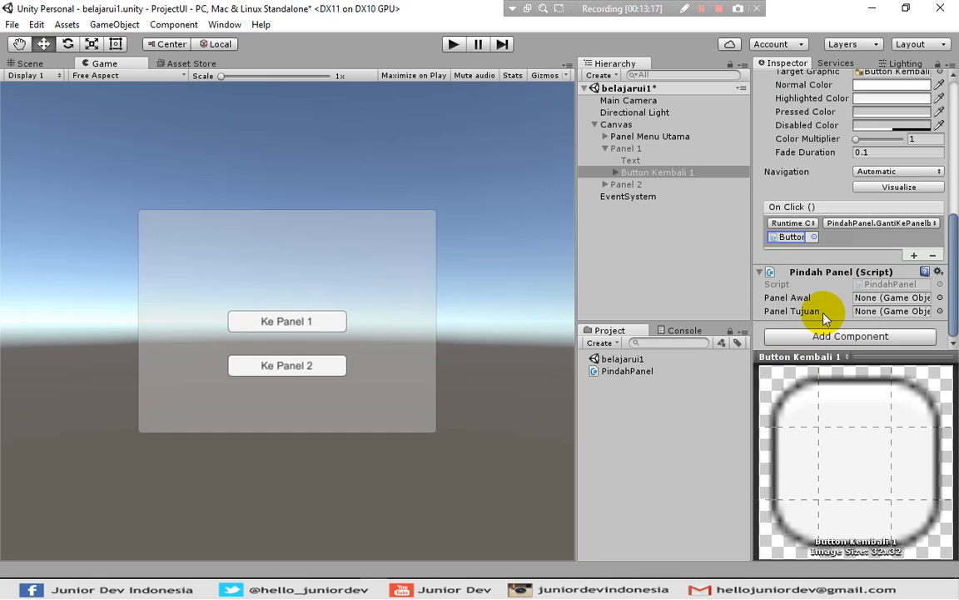
pyautogui.click(940, 298)
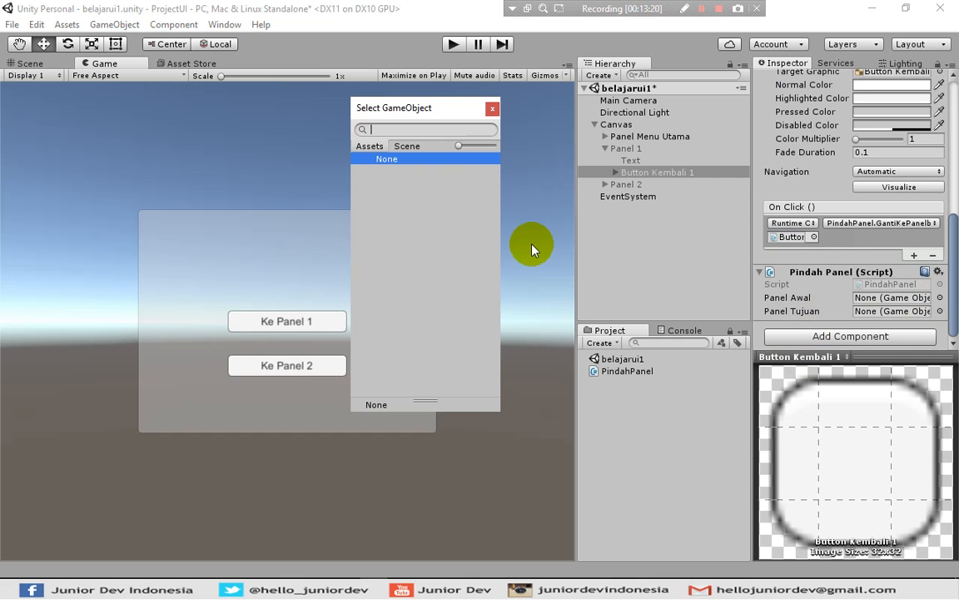
pyautogui.click(407, 147)
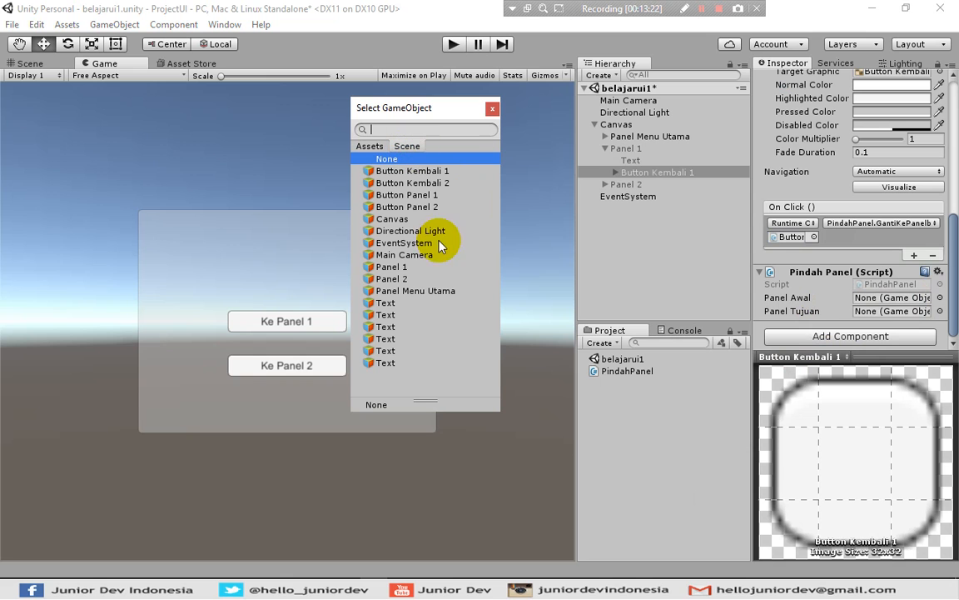
pyautogui.click(393, 268)
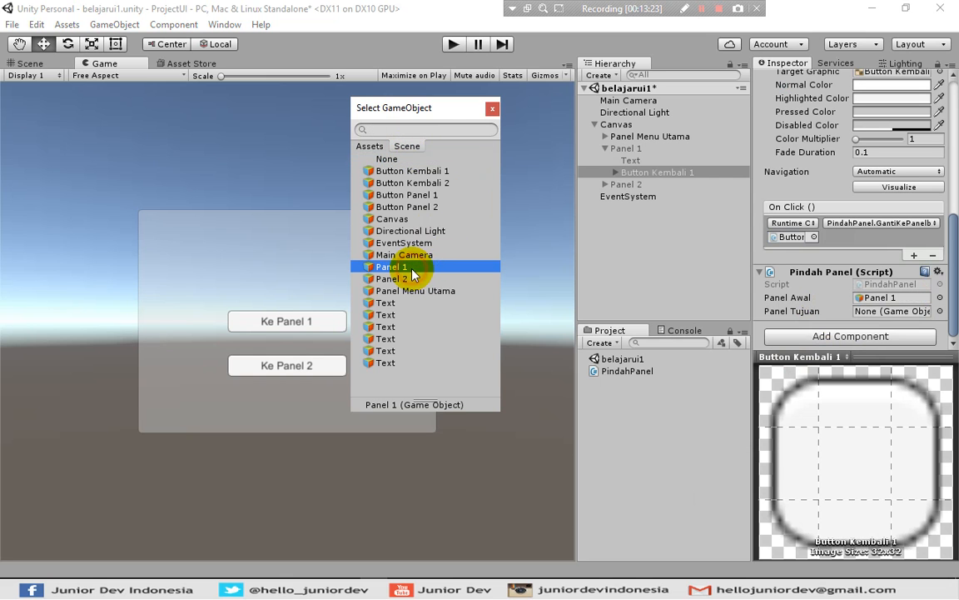
pyautogui.click(493, 110)
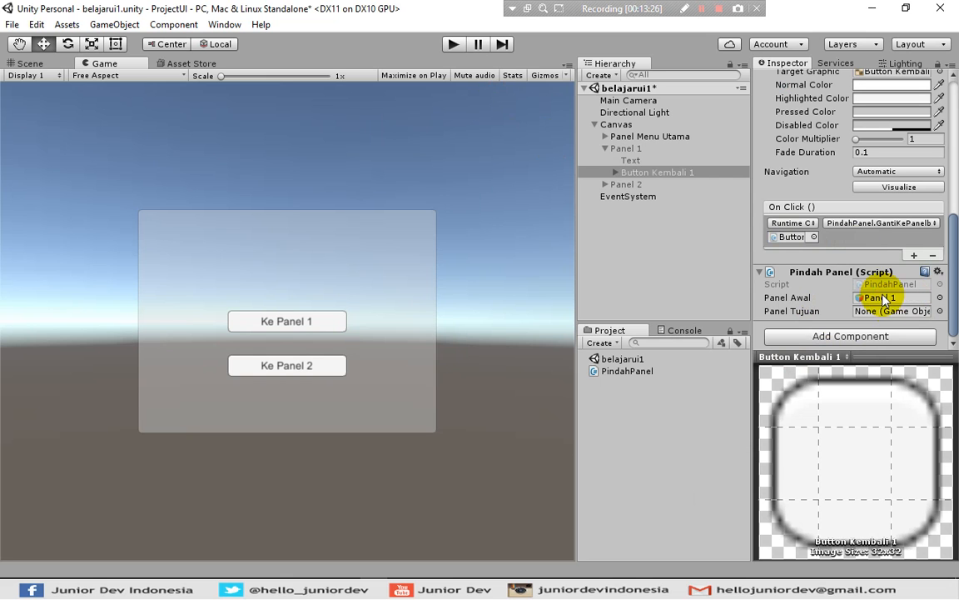
pyautogui.click(940, 310)
pyautogui.click(416, 148)
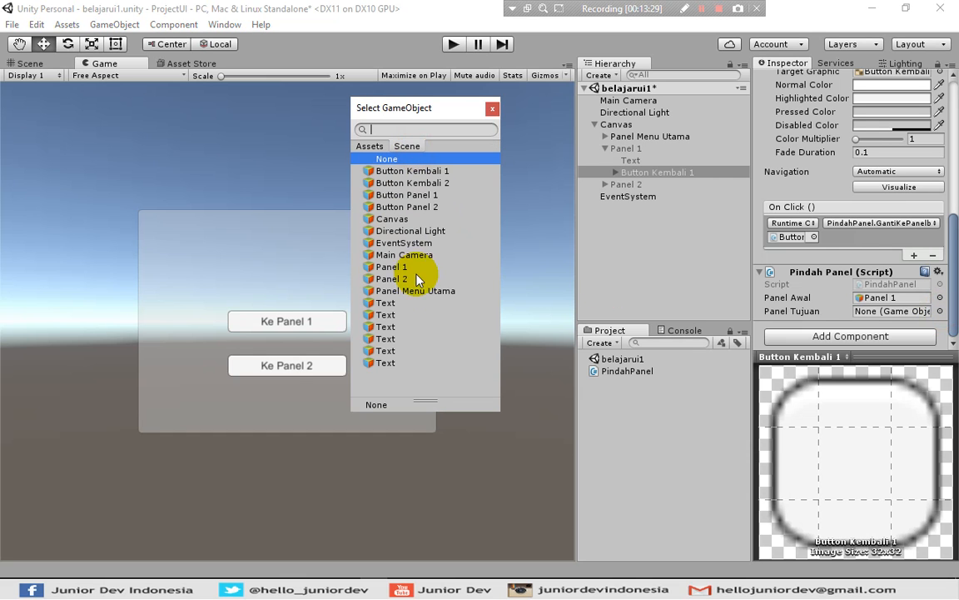
pyautogui.click(420, 292)
pyautogui.click(491, 109)
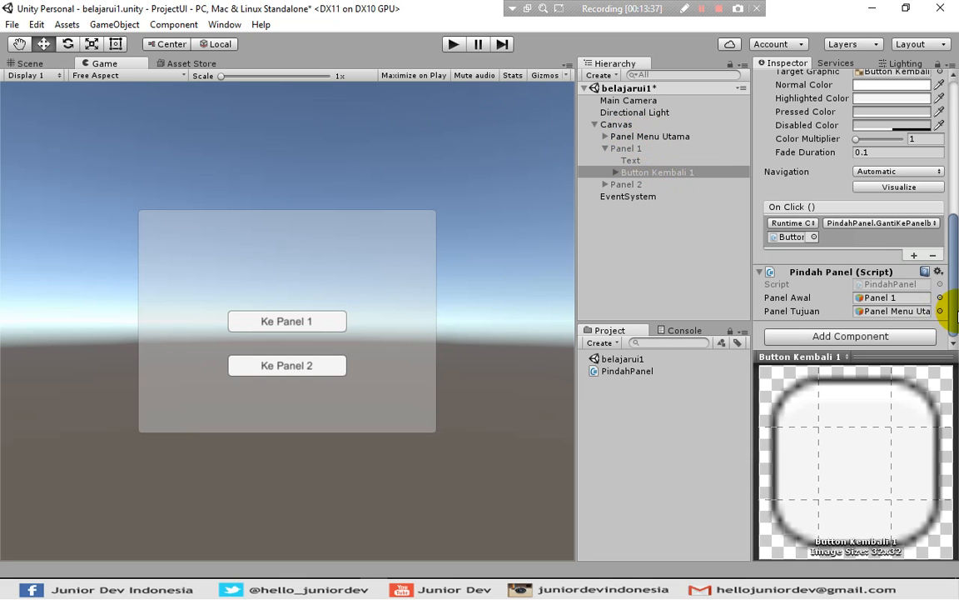
# Attach the PindahPanel script as a component to Button Kembali 2 inside Panel 2.
pyautogui.click(605, 149)
pyautogui.click(605, 160)
pyautogui.click(601, 184)
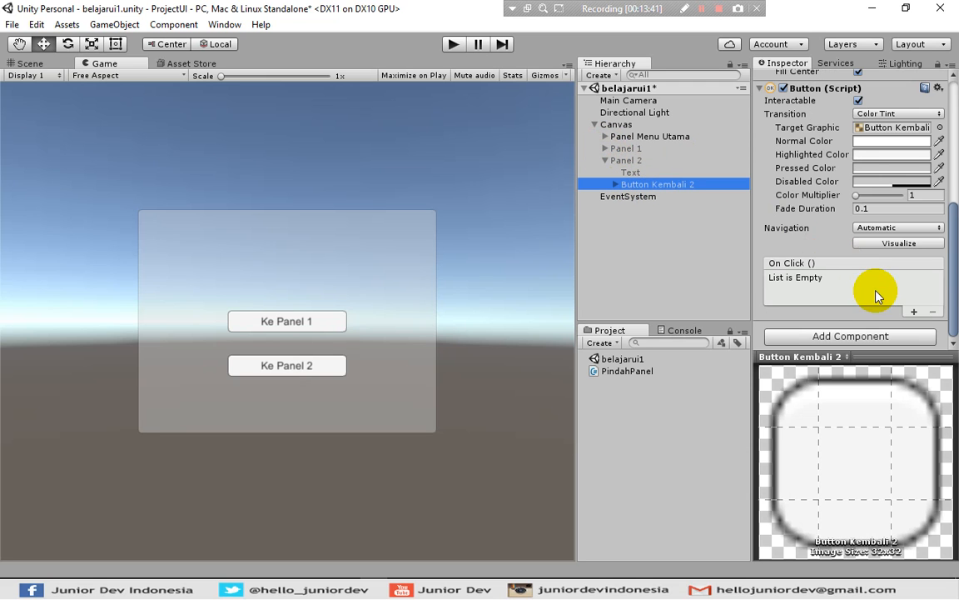
pyautogui.click(894, 336)
pyautogui.click(840, 318)
pyautogui.click(808, 141)
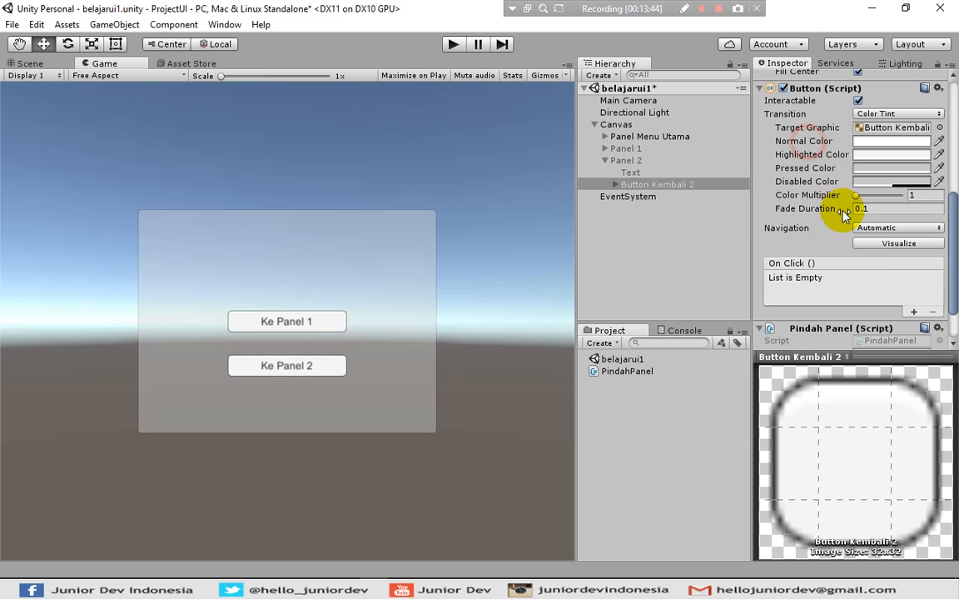
# Add an On Click event to Button Kembali 2 that targets Button Kembali 2 and calls PindahPanel's GantiKePanelbaru ().
pyautogui.click(913, 311)
pyautogui.click(813, 293)
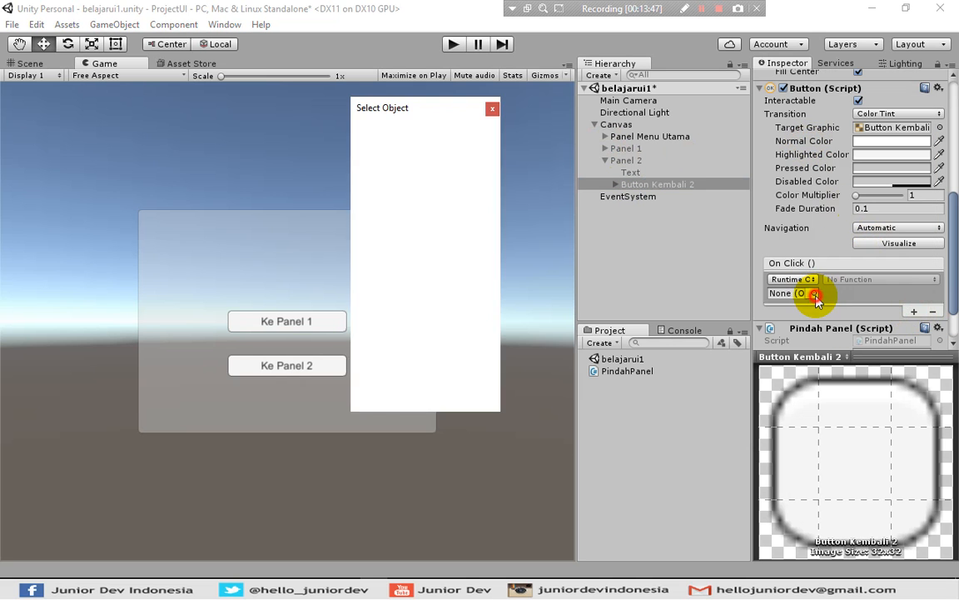
pyautogui.click(421, 194)
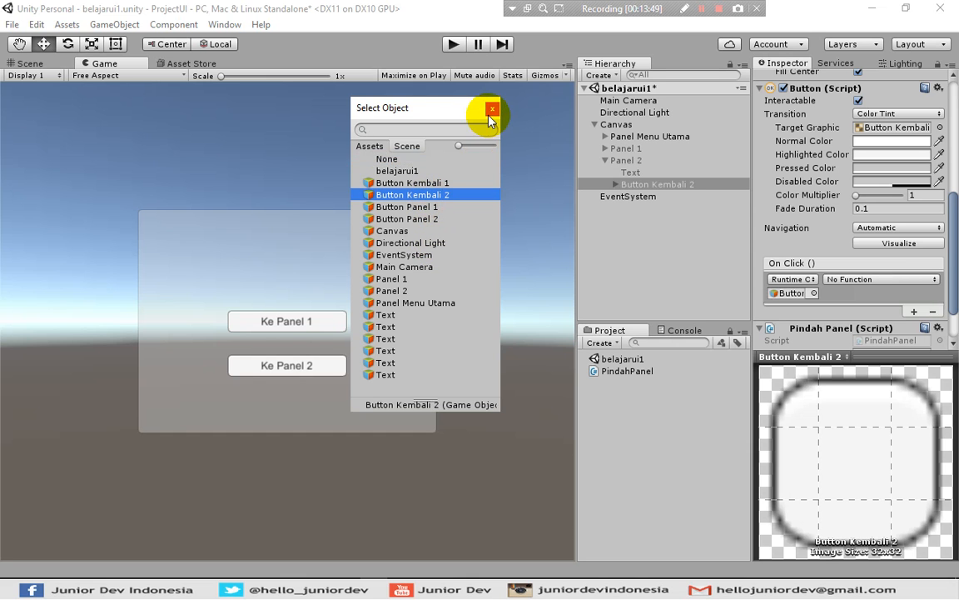
pyautogui.click(492, 108)
pyautogui.click(876, 285)
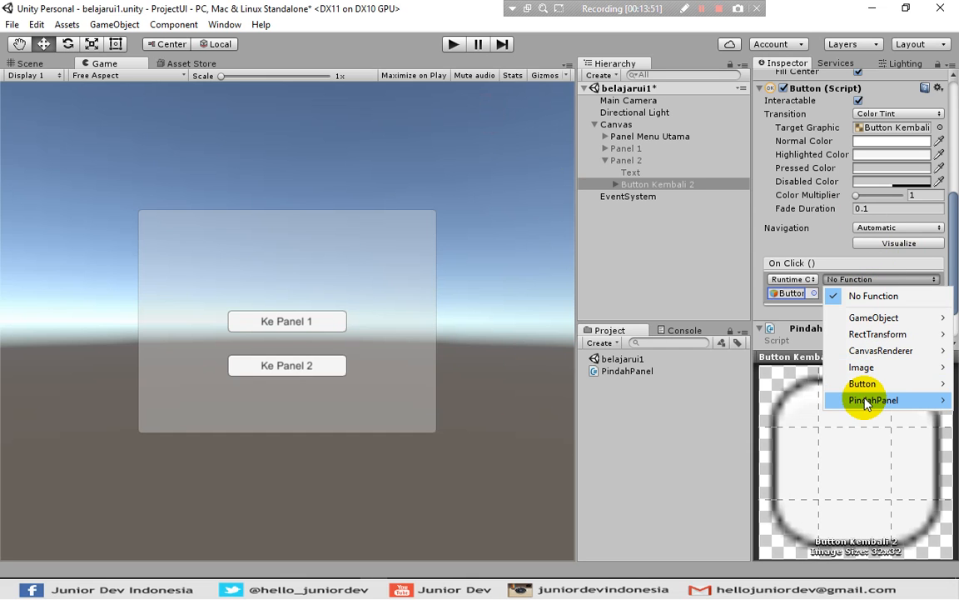
pyautogui.moveTo(870, 400)
pyautogui.click(662, 516)
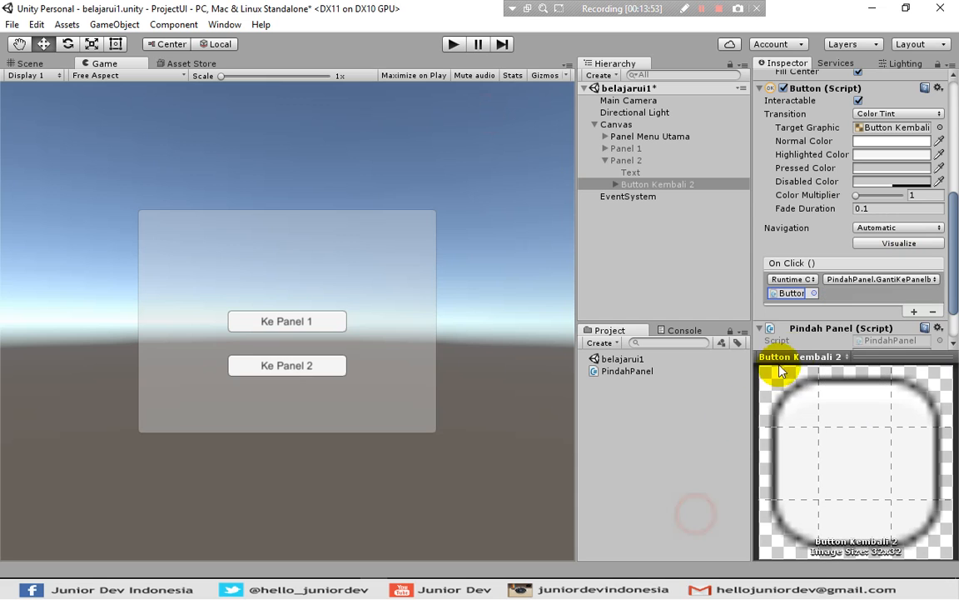
# In Button Kembali 2's Pindah Panel script, assign Panel 2 to Panel Awal and Panel Menu Utama to Panel Tujuan, and save the scene.
pyautogui.scroll(-3, 916, 316)
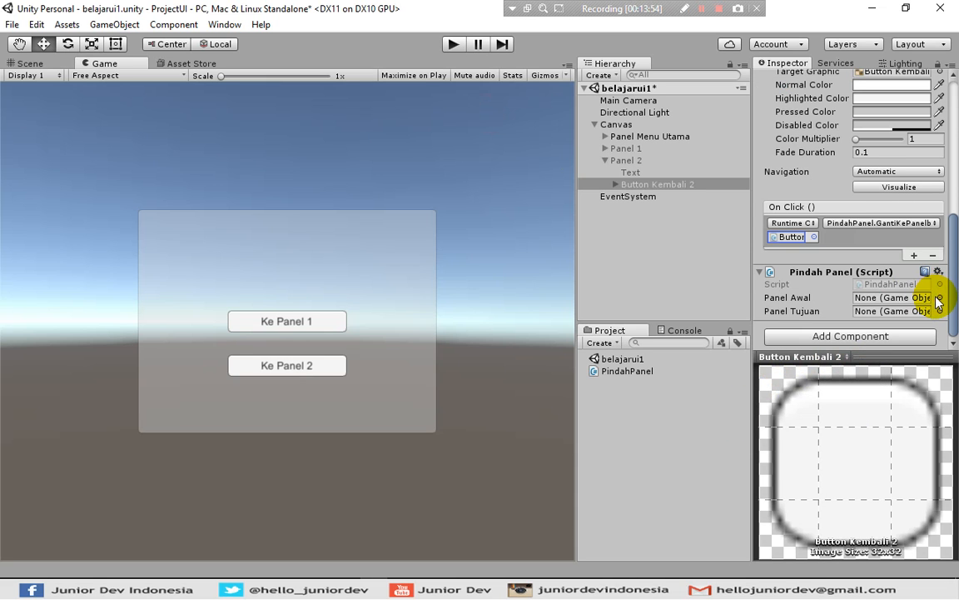
pyautogui.click(939, 297)
pyautogui.click(416, 149)
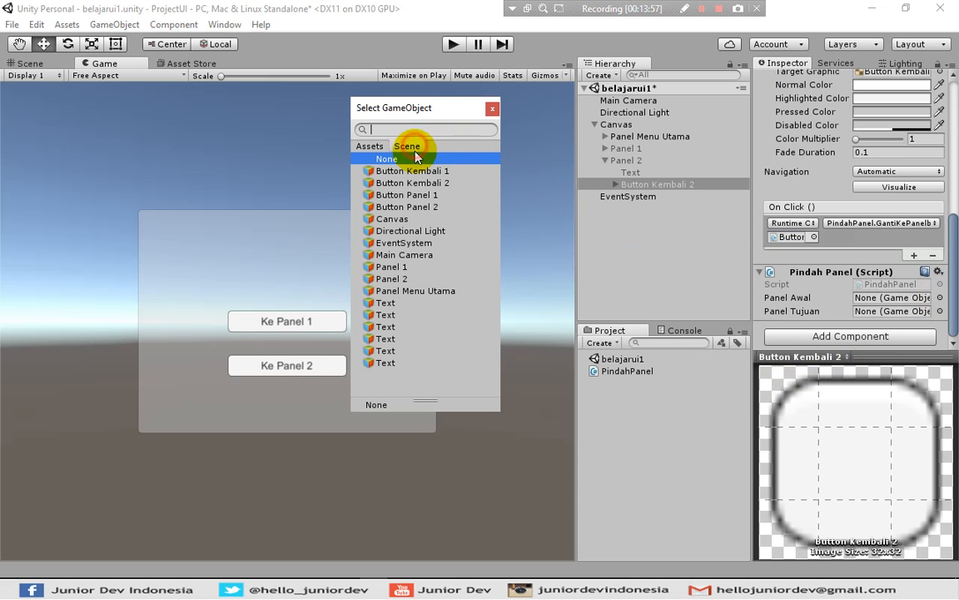
pyautogui.click(407, 277)
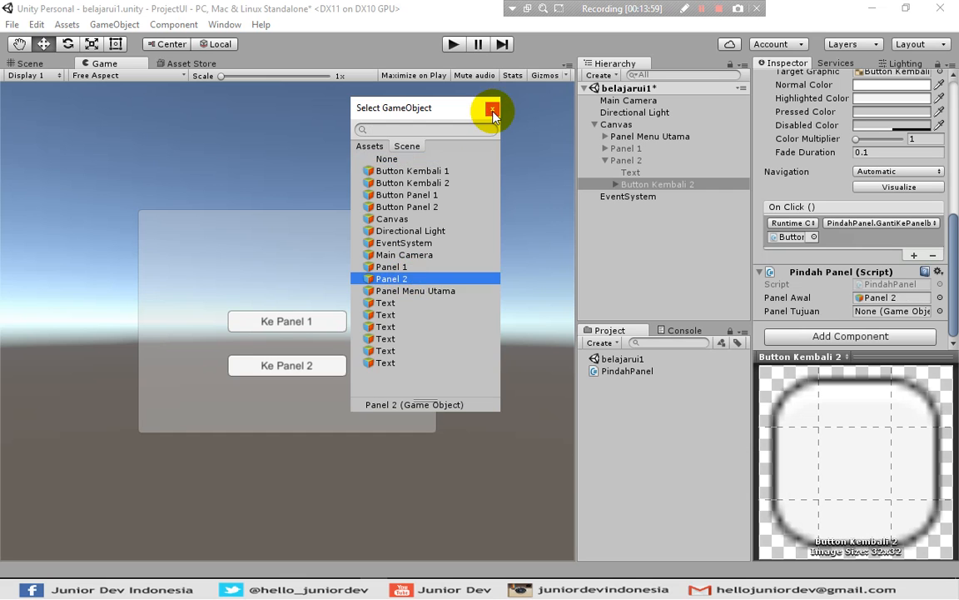
pyautogui.click(492, 108)
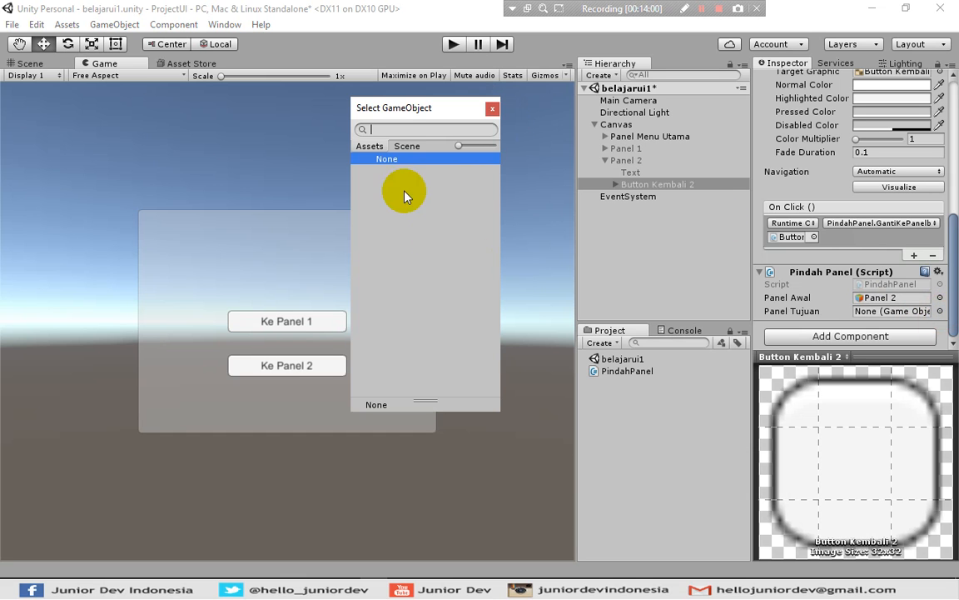
pyautogui.click(406, 146)
pyautogui.click(419, 290)
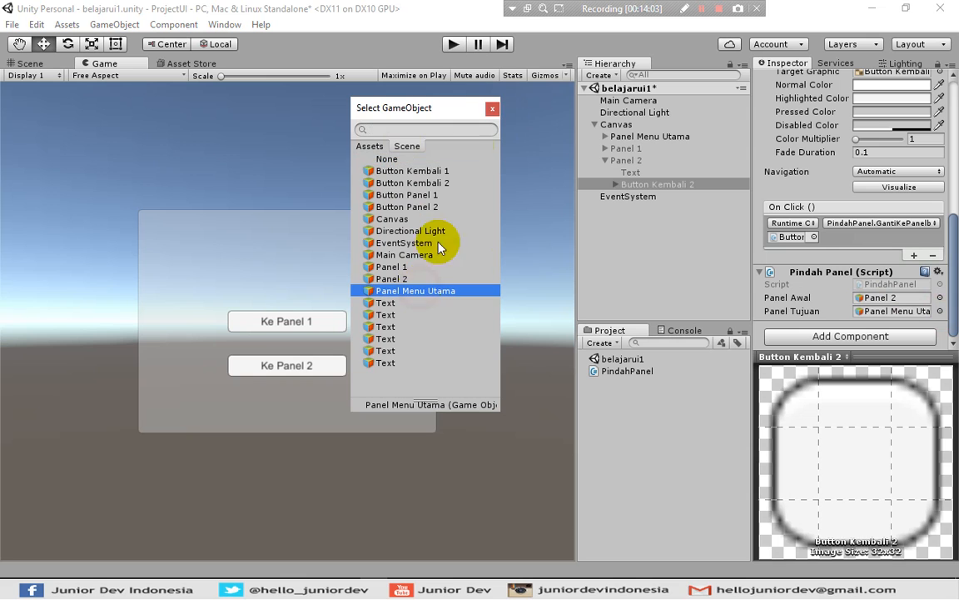
pyautogui.click(492, 108)
pyautogui.click(666, 250)
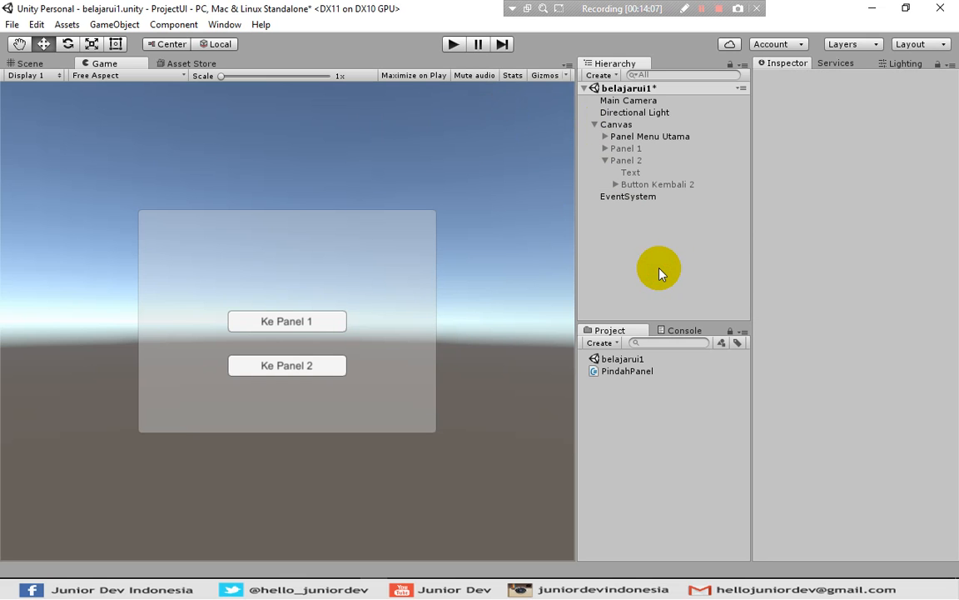
pyautogui.hotkey('ctrl', 's')
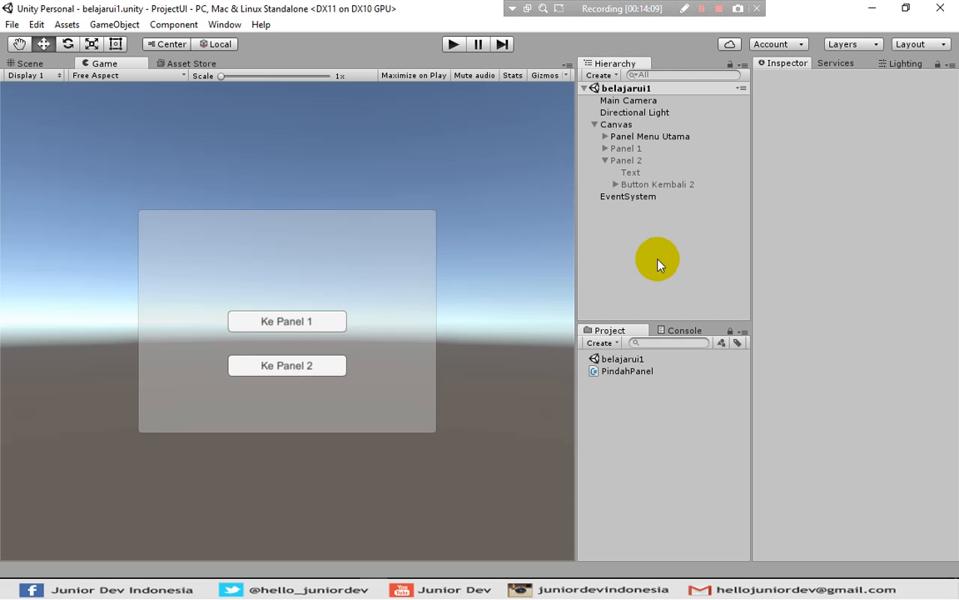
# Run the scene in play mode and test going to Panel 1 and Panel 2 and back with Kembali, then stop.
pyautogui.click(413, 48)
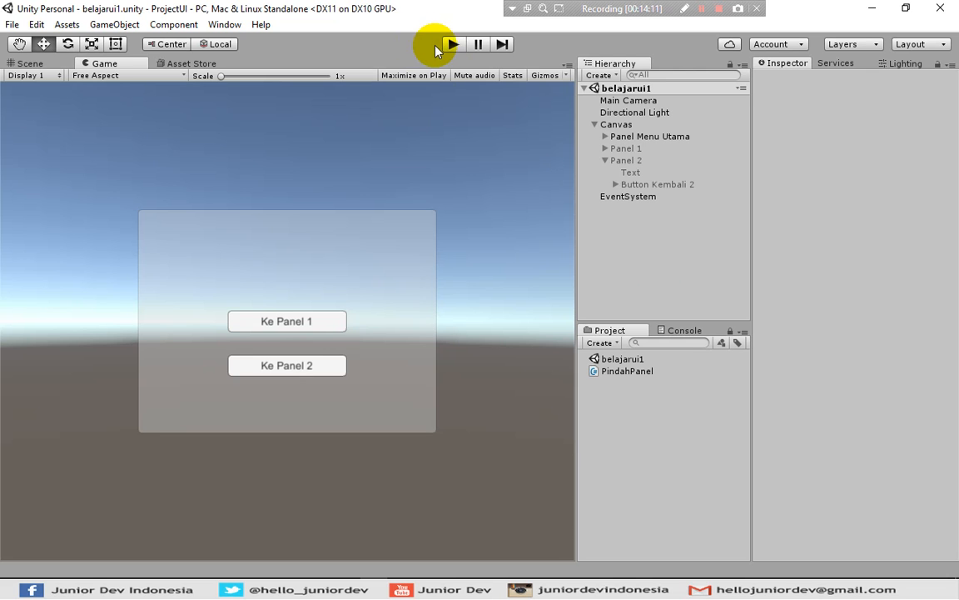
pyautogui.click(453, 45)
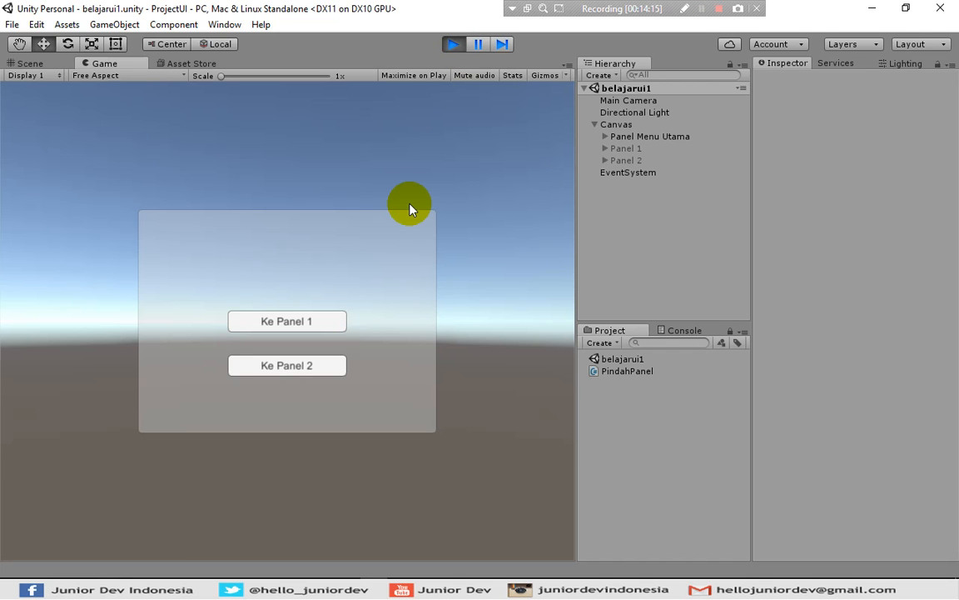
pyautogui.click(279, 360)
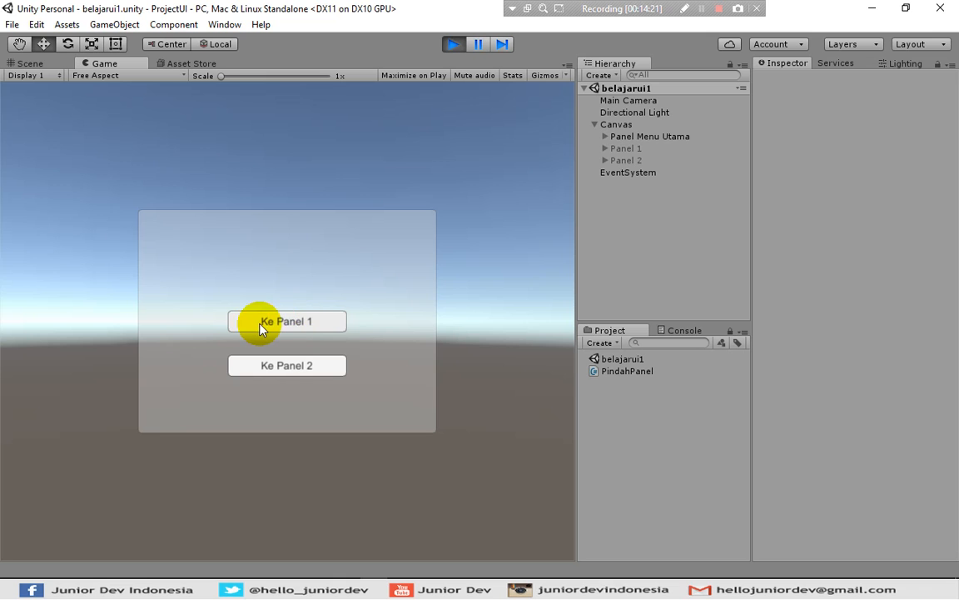
pyautogui.click(297, 324)
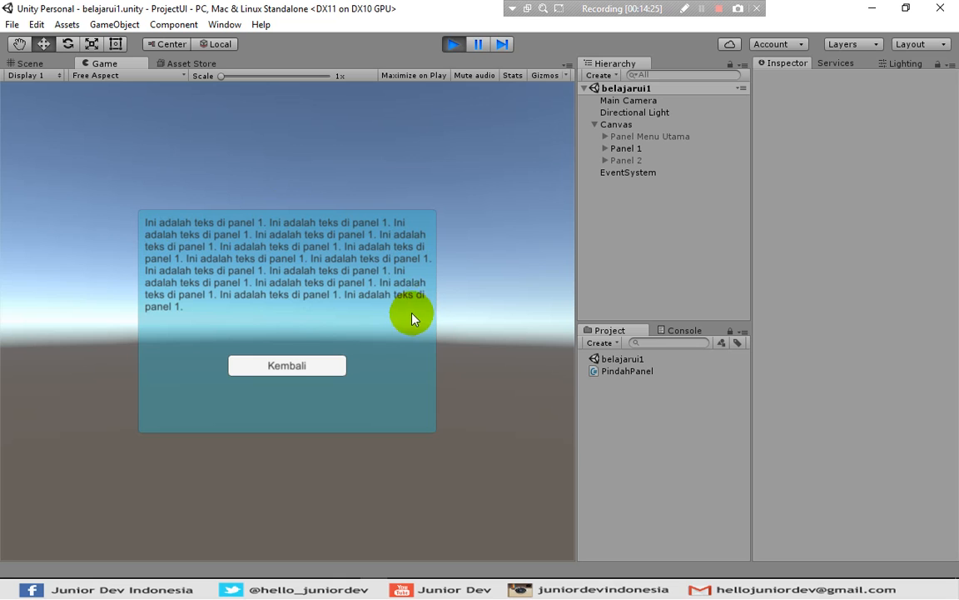
pyautogui.click(289, 366)
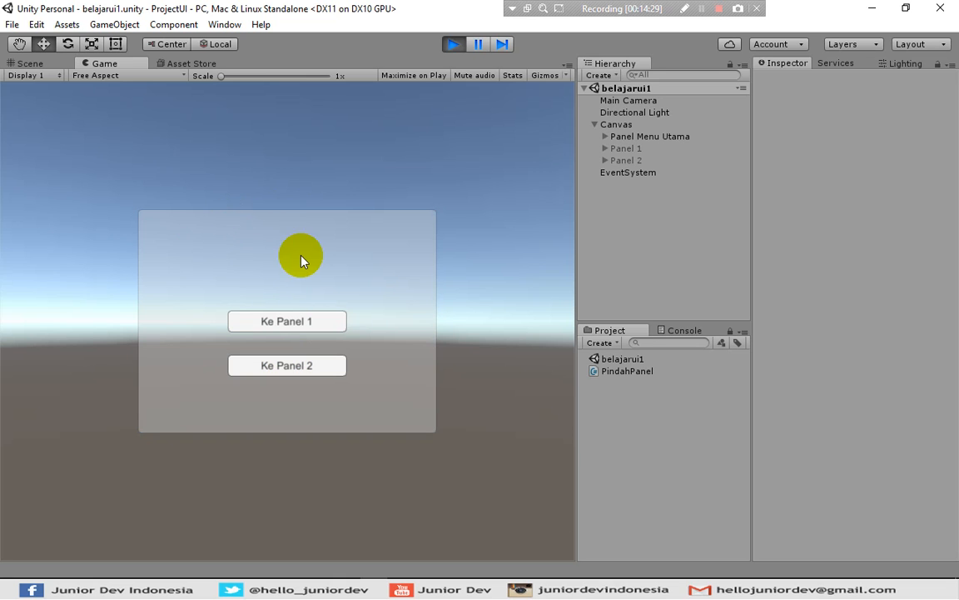
pyautogui.click(281, 371)
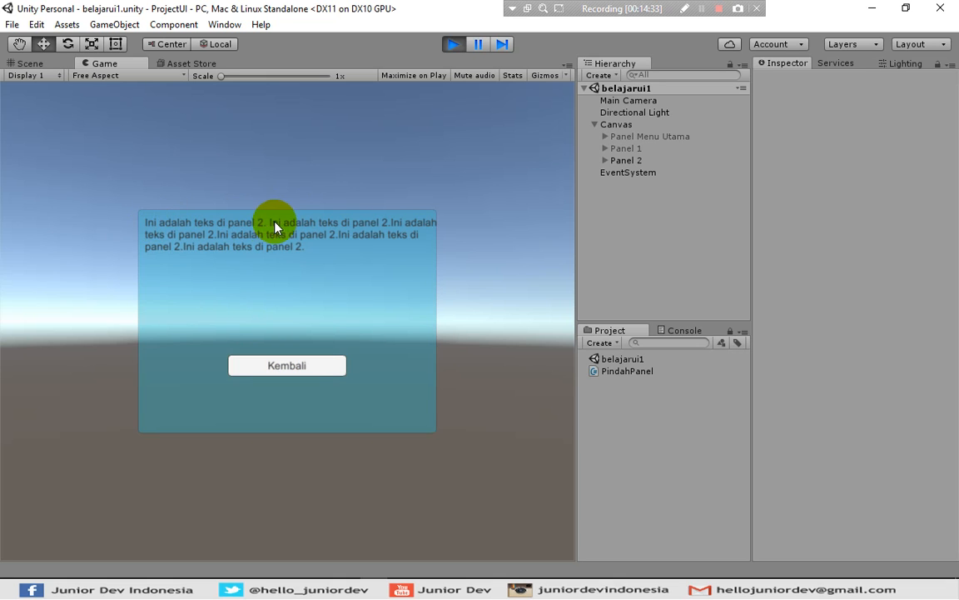
pyautogui.click(275, 367)
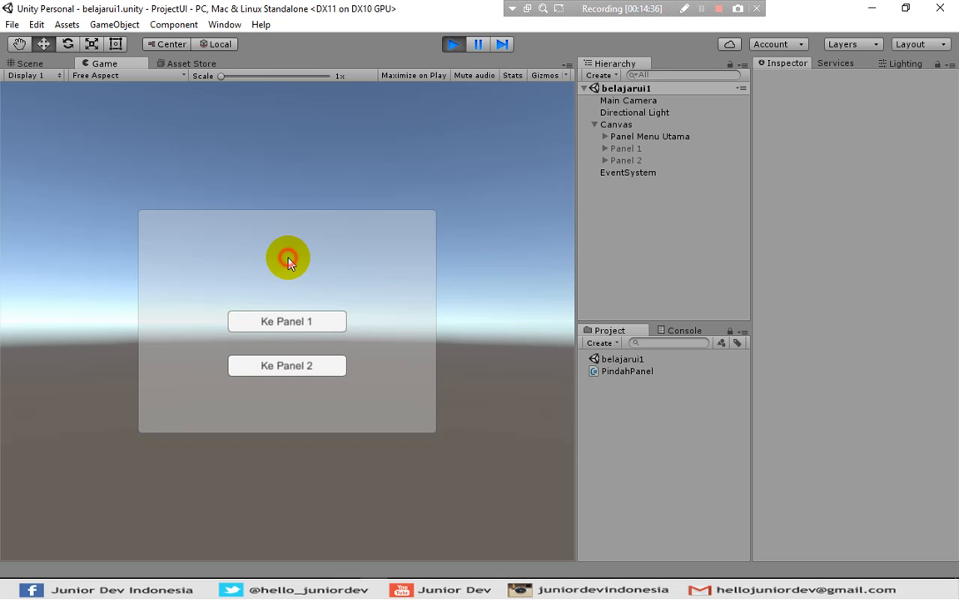
pyautogui.click(454, 45)
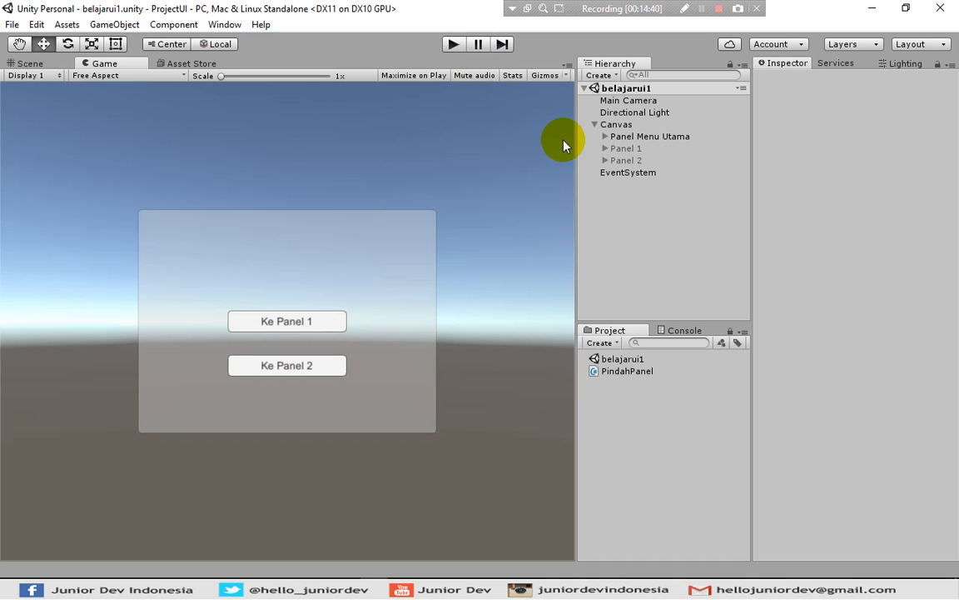
# Change the Image color of Panel 2 to yellow.
pyautogui.click(624, 161)
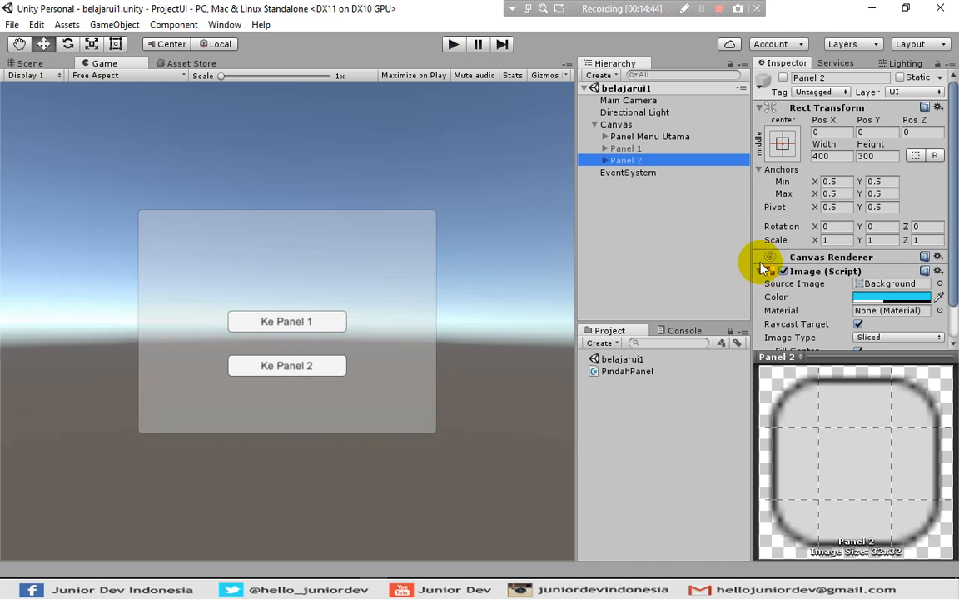
pyautogui.click(895, 296)
pyautogui.moveTo(143, 127); pyautogui.dragTo(145, 166)
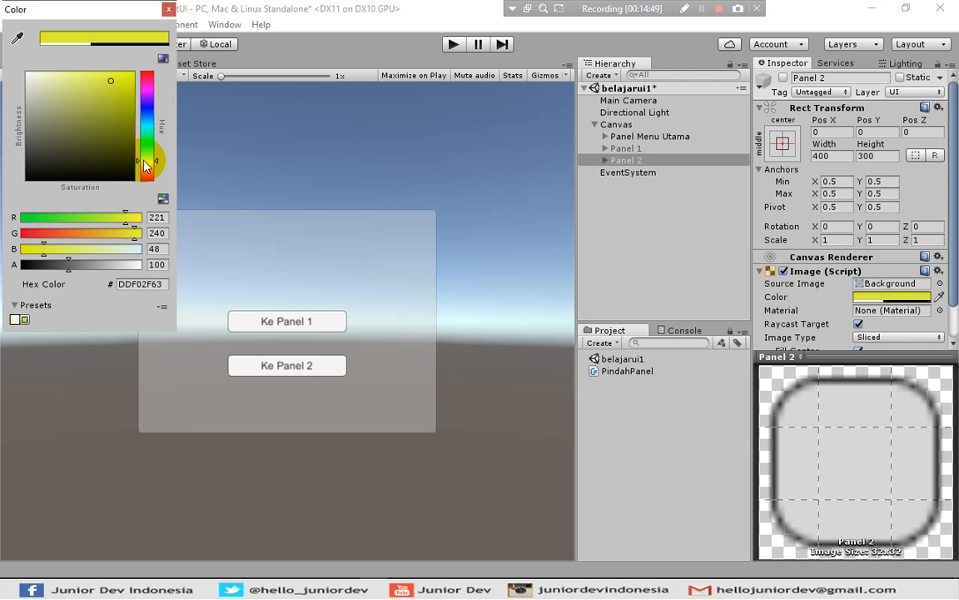
pyautogui.click(168, 10)
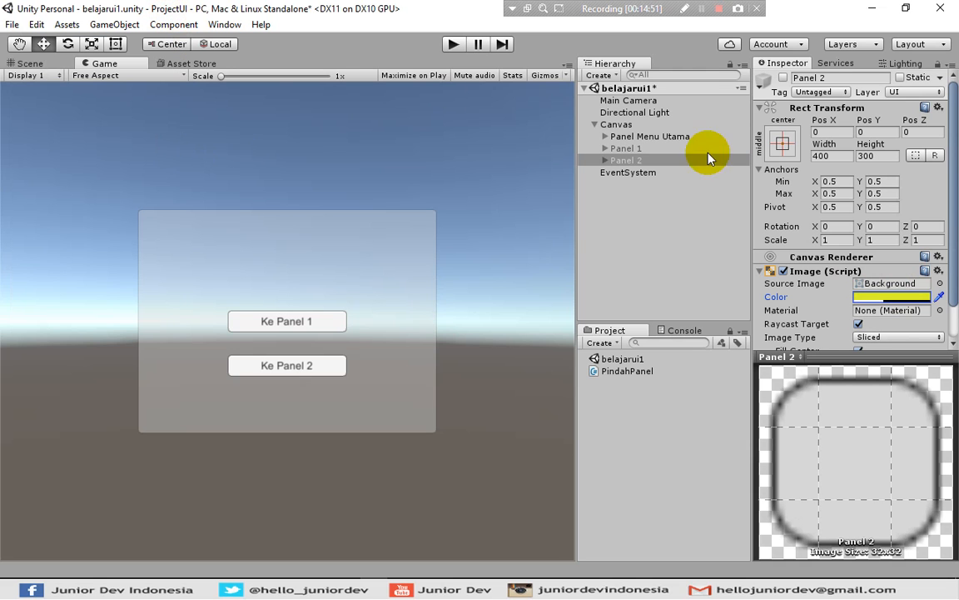
# Add a UI Text object inside Panel Menu Utama with the text MENU UTAMA.
pyautogui.click(631, 136)
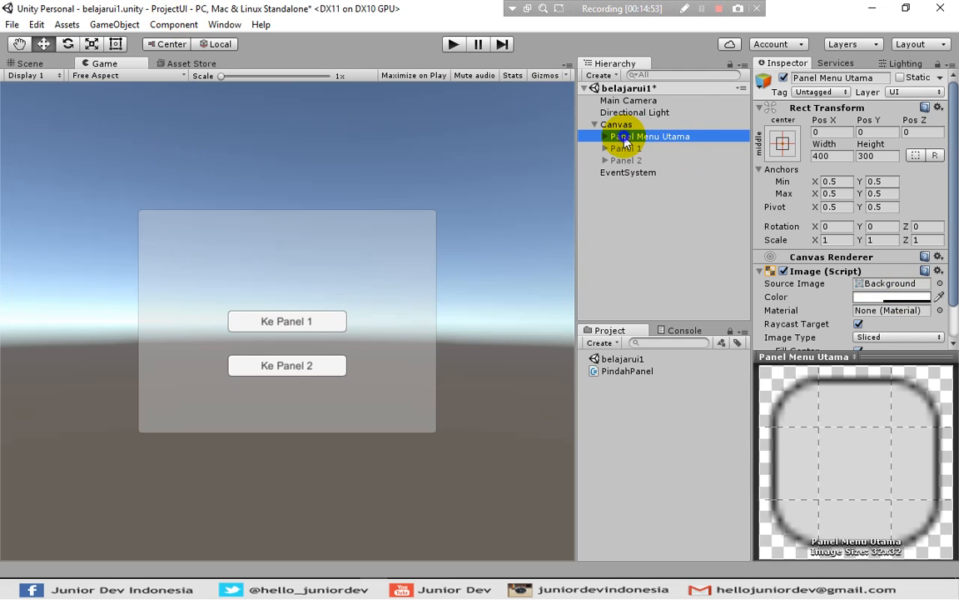
pyautogui.rightClick(624, 136)
pyautogui.click(609, 137)
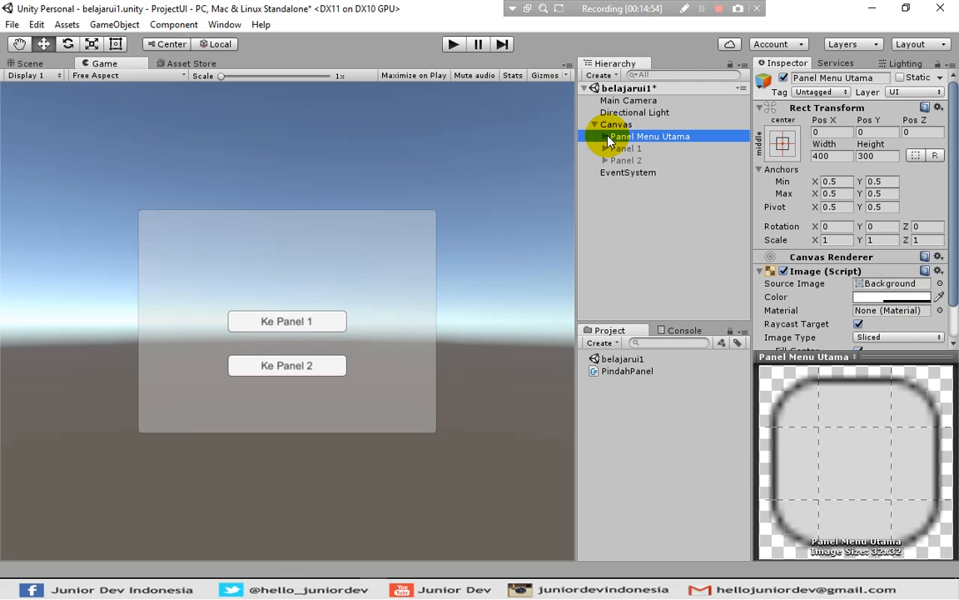
pyautogui.click(606, 137)
pyautogui.rightClick(633, 140)
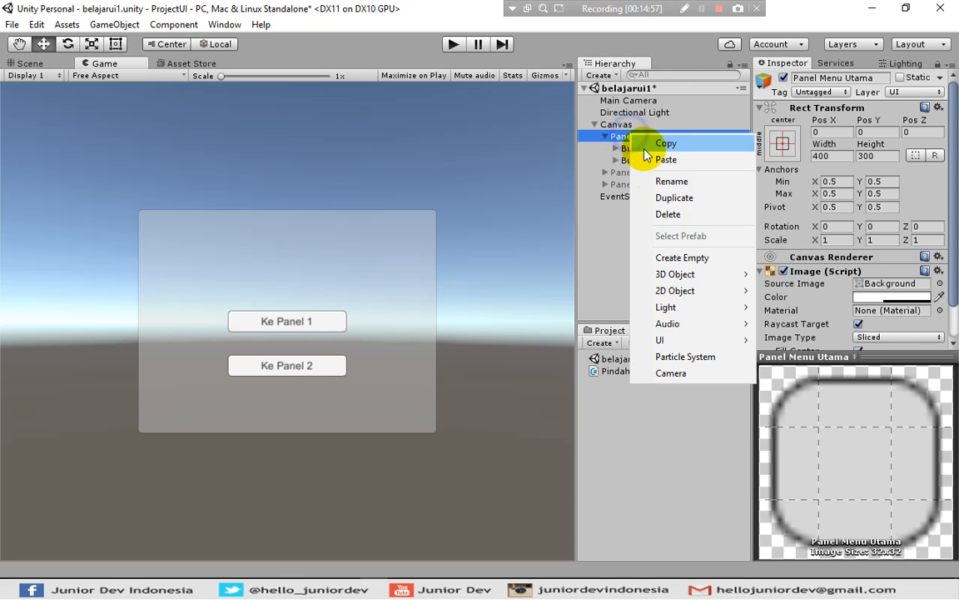
pyautogui.click(673, 340)
pyautogui.click(767, 336)
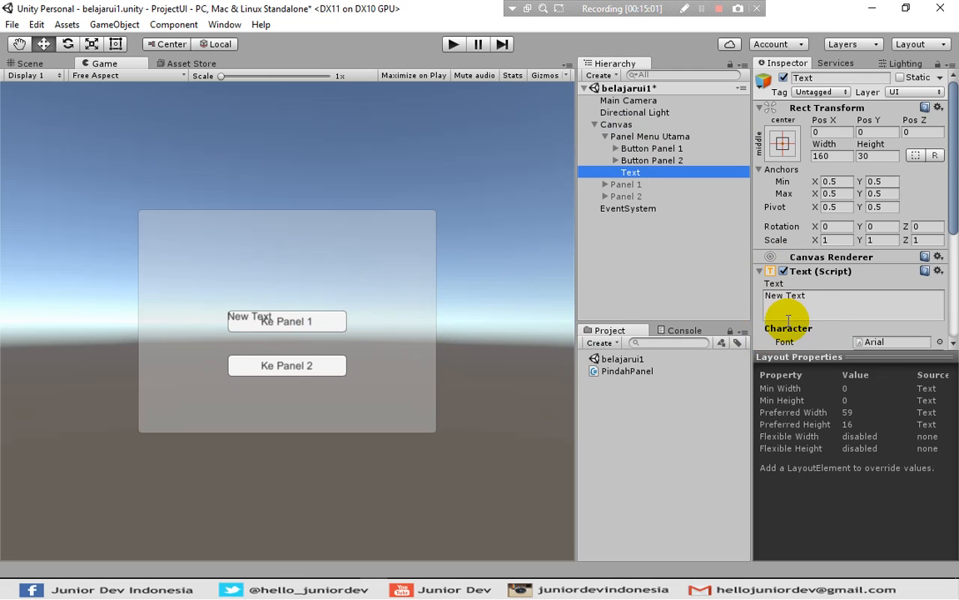
pyautogui.click(817, 298)
pyautogui.write('MENU UTAMA')
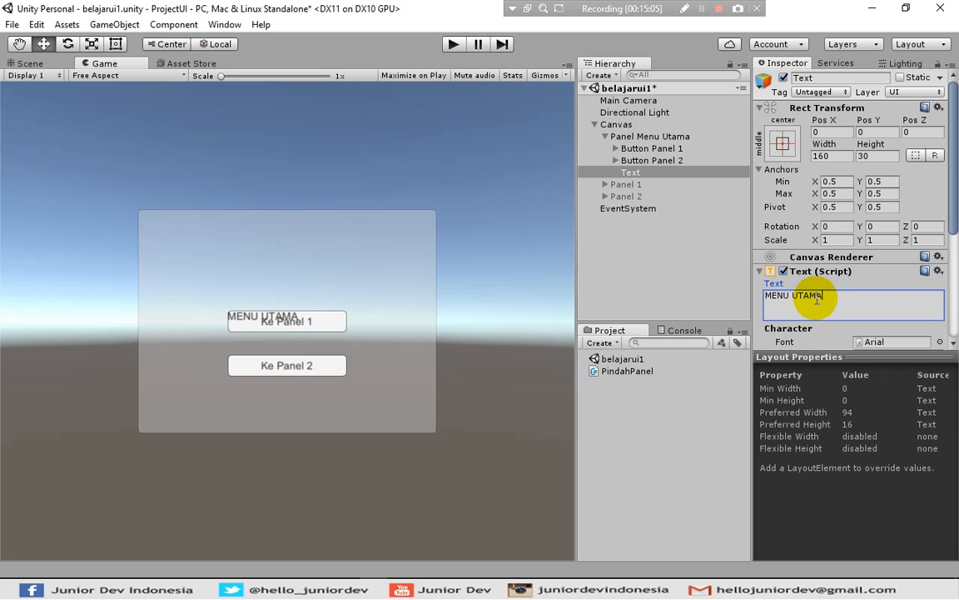
# Set the MENU UTAMA text's Pos Y to 50, above the Ke Panel 1 button, and save the scene.
pyautogui.click(115, 44)
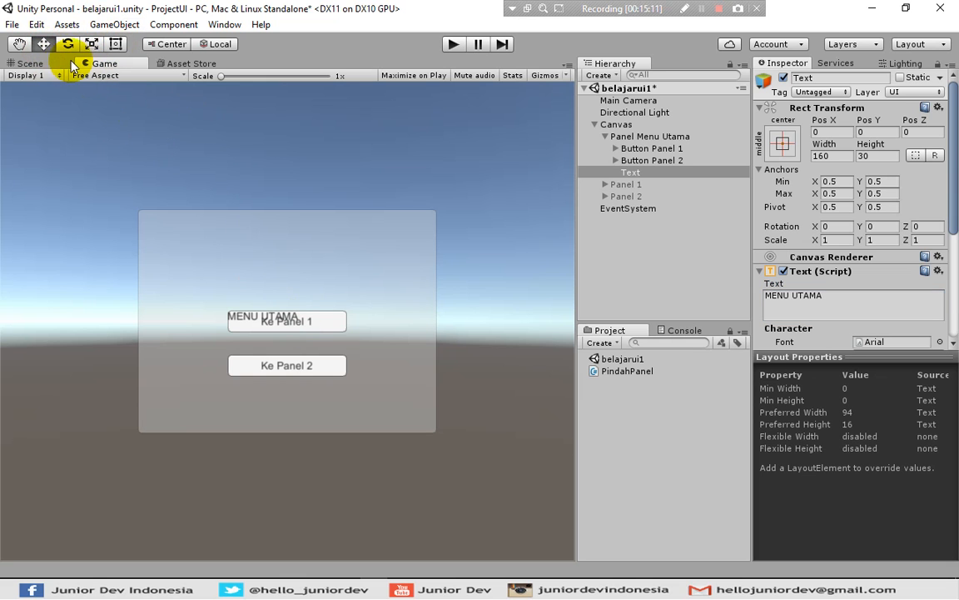
pyautogui.click(881, 133)
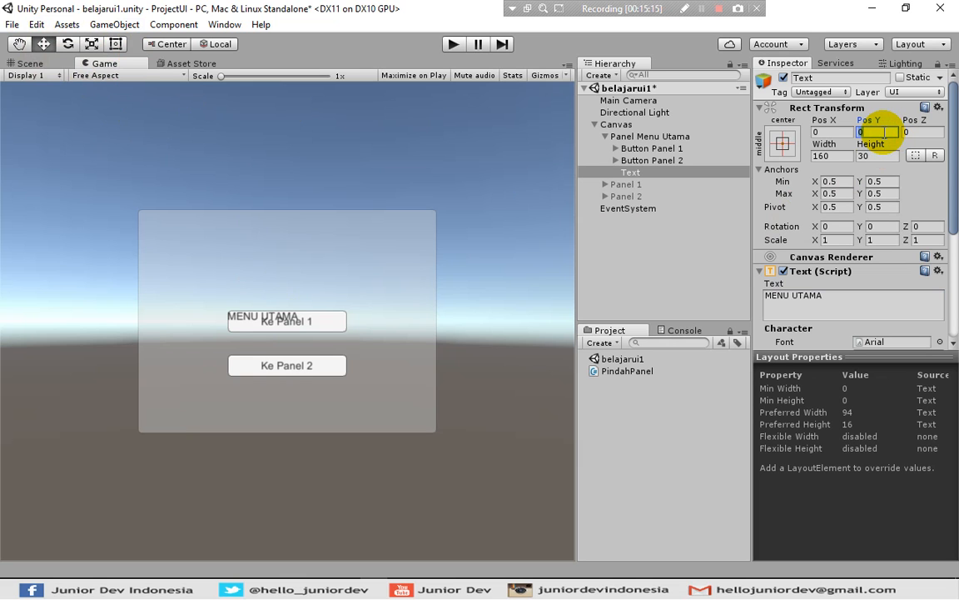
pyautogui.write('100')
pyautogui.press('Return')
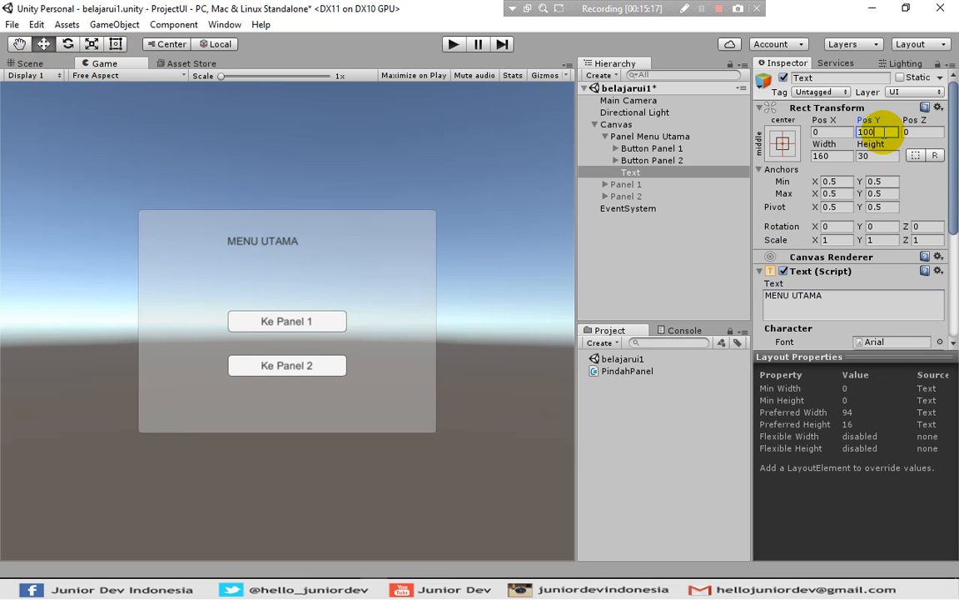
pyautogui.write('50')
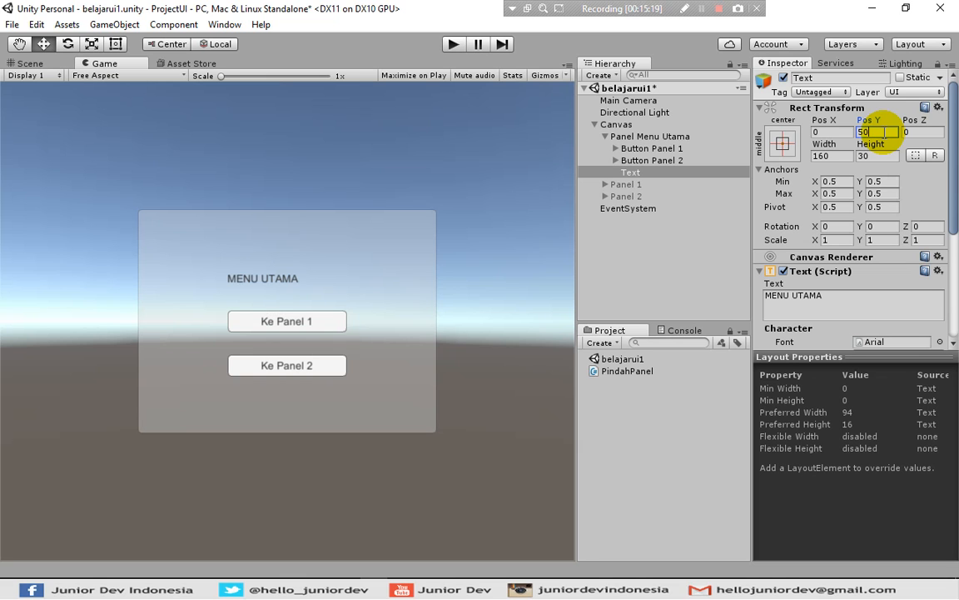
pyautogui.click(676, 231)
pyautogui.click(595, 125)
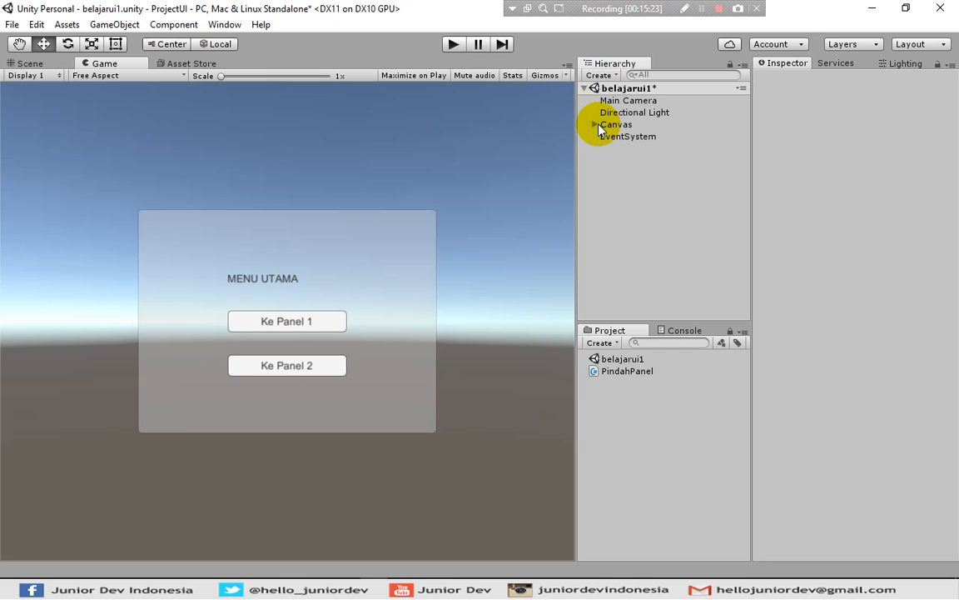
pyautogui.hotkey('ctrl', 's')
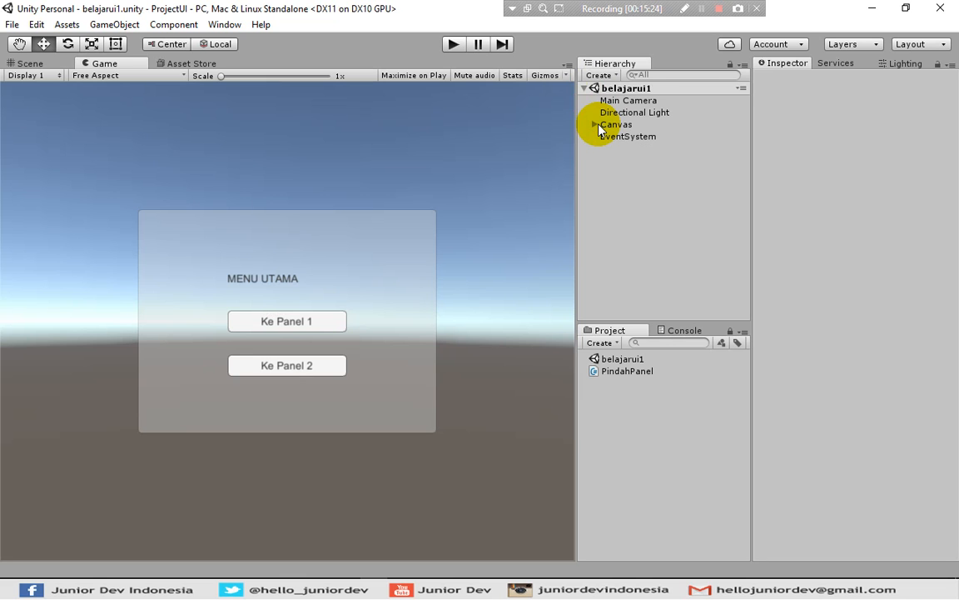
# Play the scene, visit Panel 1 and Panel 2 from MENU UTAMA, return with Kembali each time, and stop play mode.
pyautogui.click(454, 46)
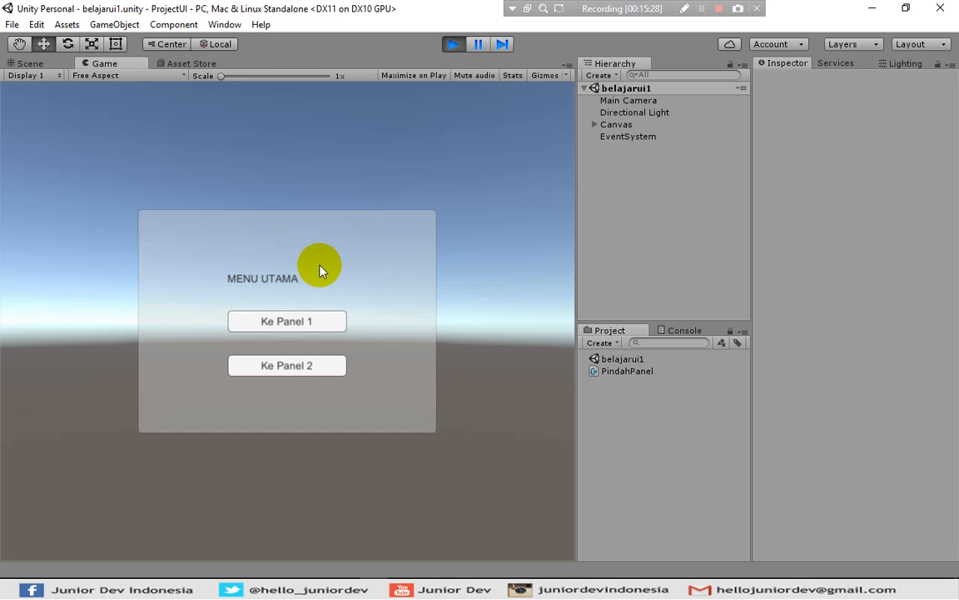
pyautogui.click(291, 324)
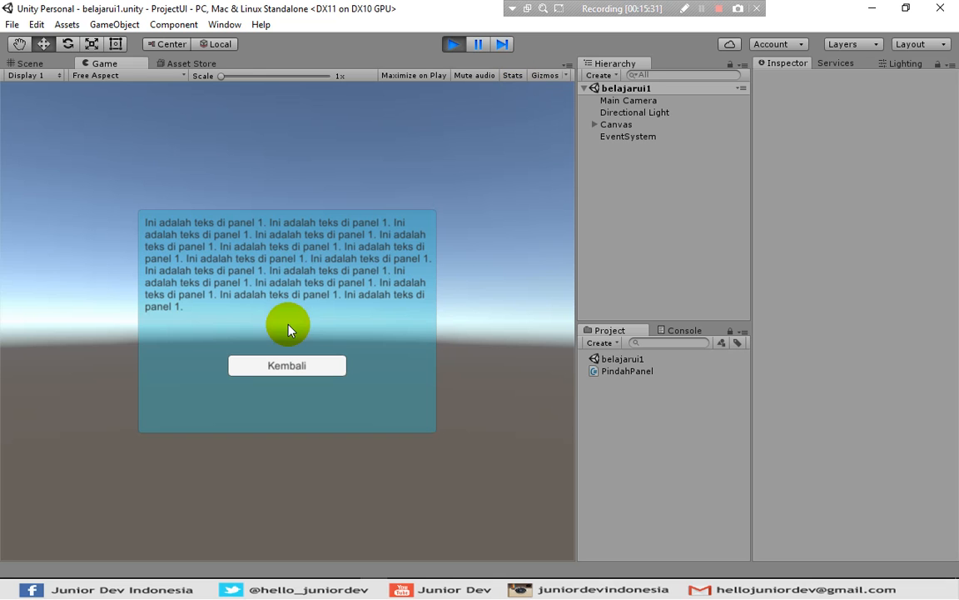
pyautogui.click(274, 369)
pyautogui.click(290, 368)
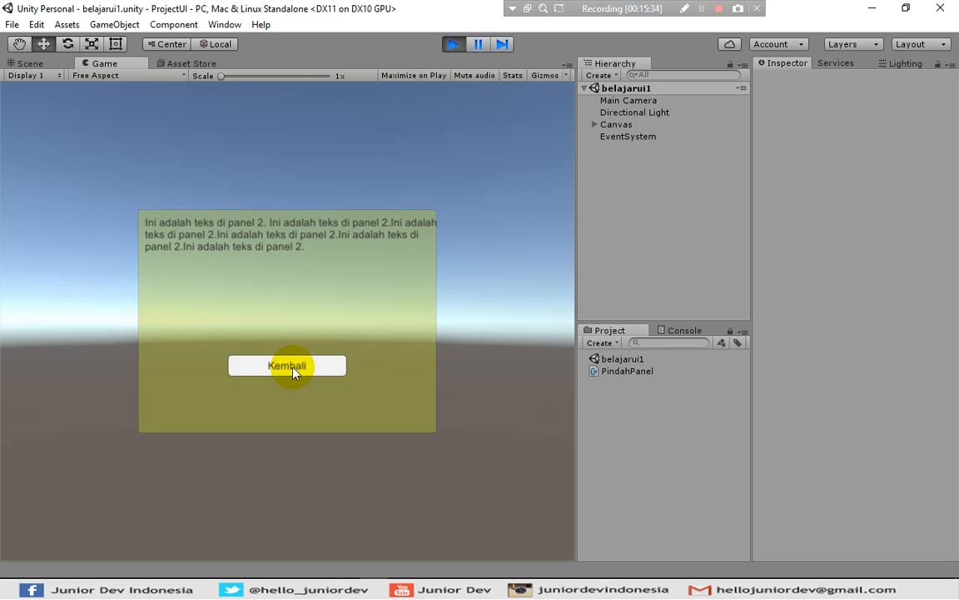
pyautogui.click(291, 369)
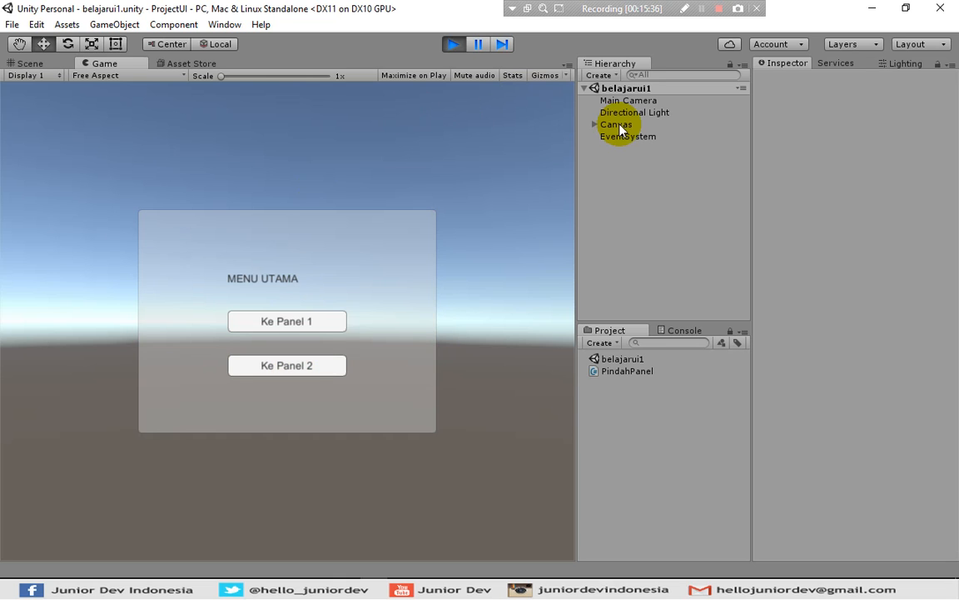
pyautogui.click(452, 44)
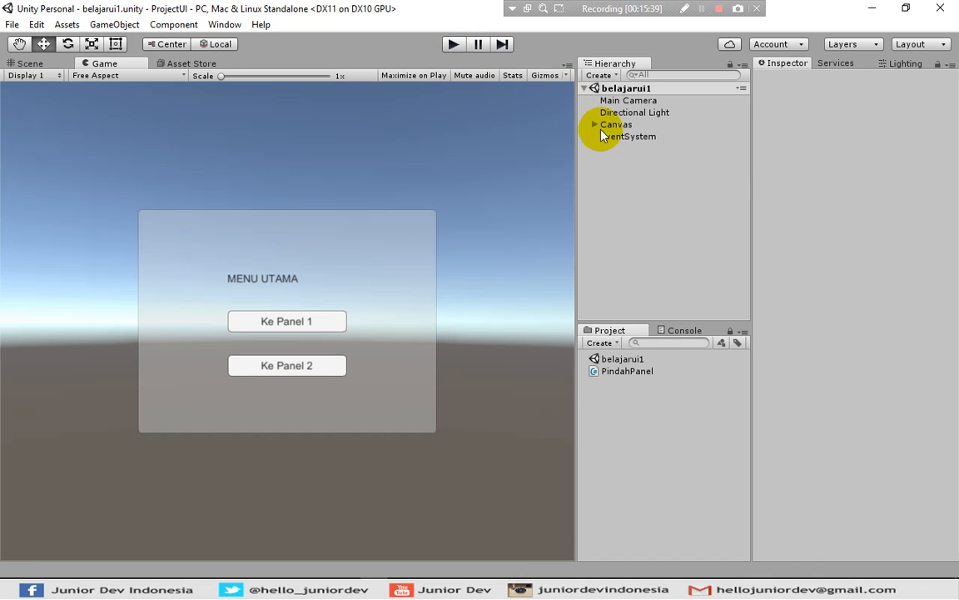
# Review the objects under Canvas, including the contents of Panel 1 and Panel 2, and inspect the PindahPanel script.
pyautogui.click(594, 124)
pyautogui.click(636, 150)
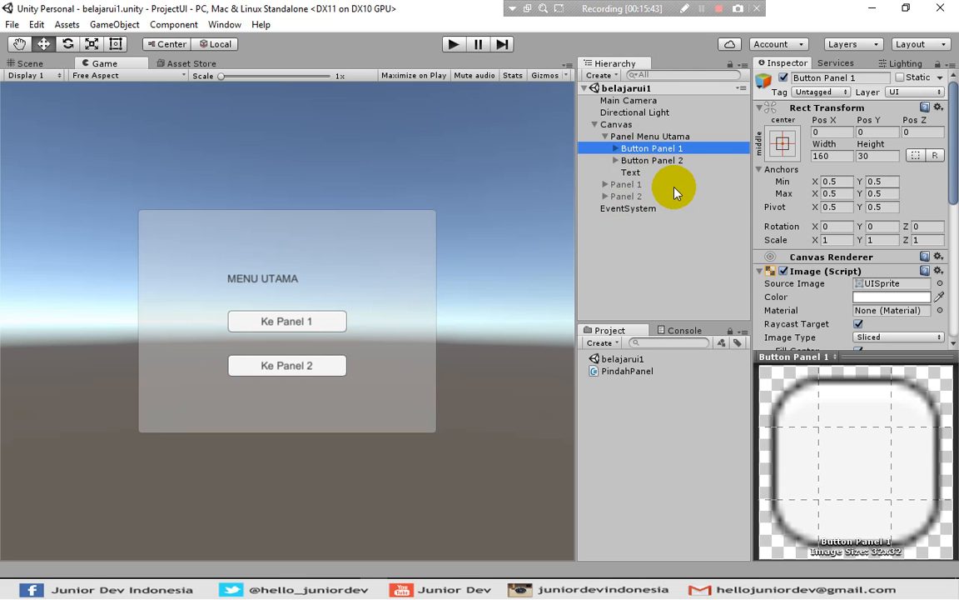
pyautogui.click(612, 185)
pyautogui.click(606, 184)
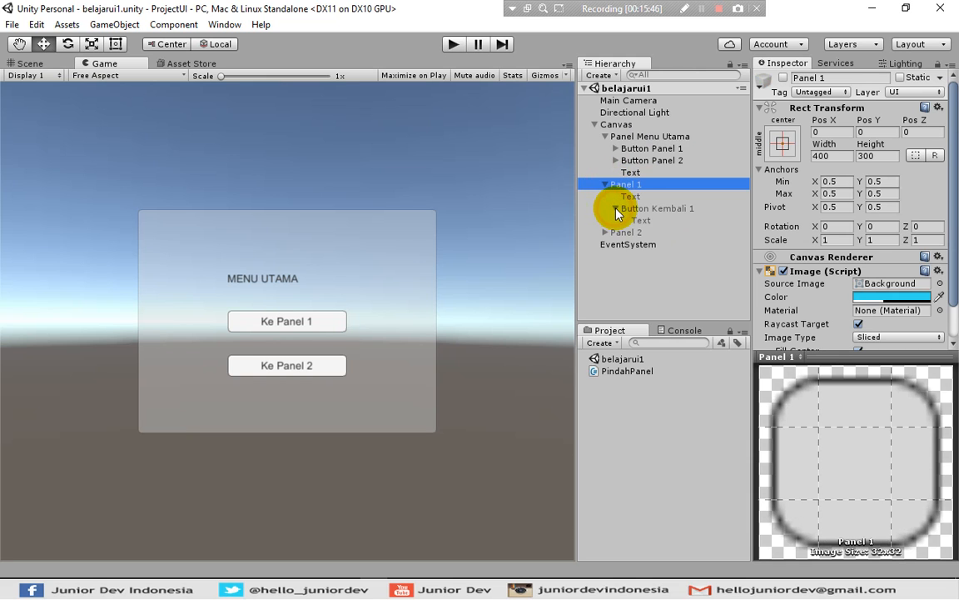
pyautogui.click(606, 220)
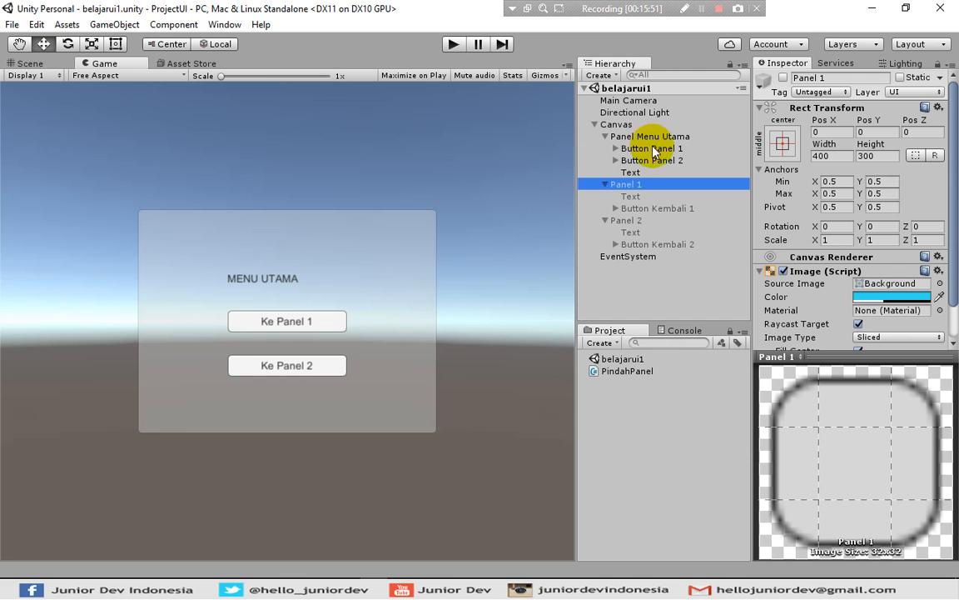
pyautogui.click(626, 371)
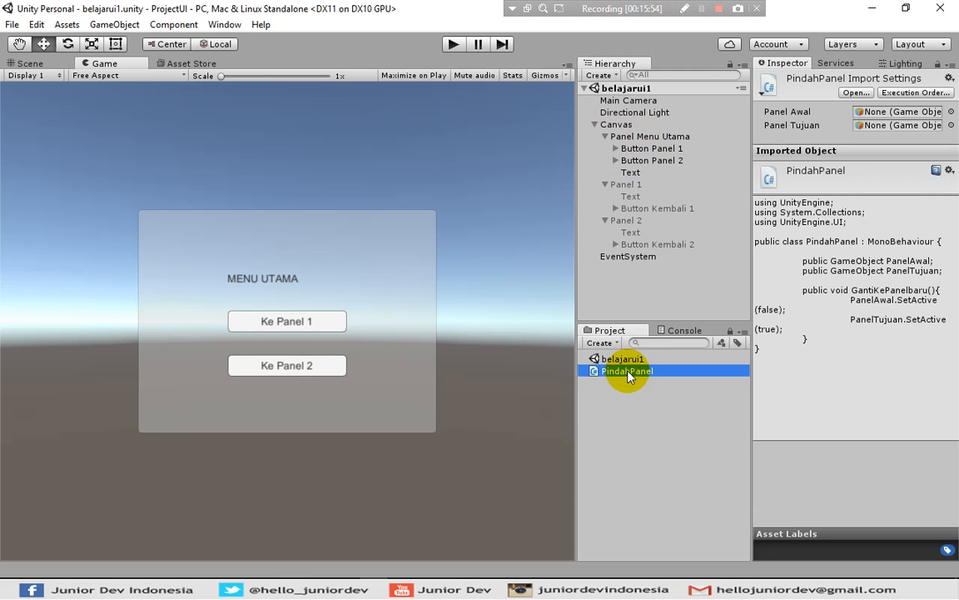